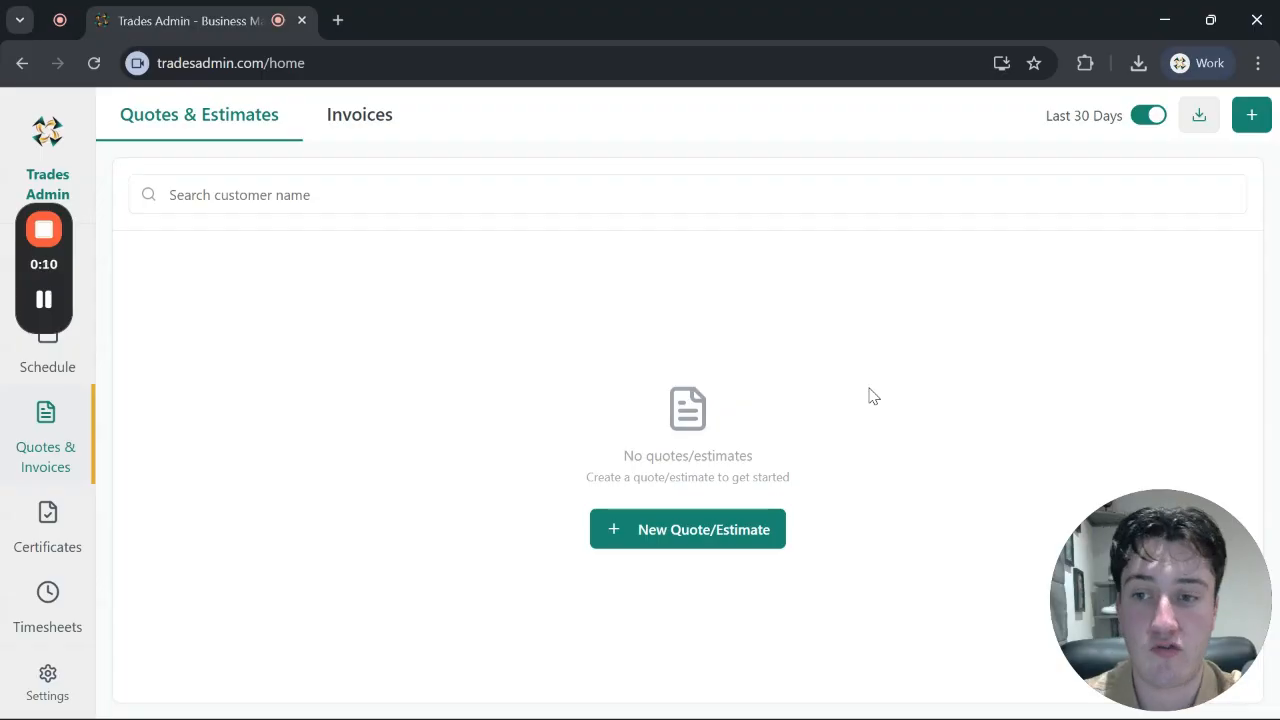
View the actions available in the Test Customer record, and return to the quotes and invoices page.
left_click(86, 257)
left_click(358, 268)
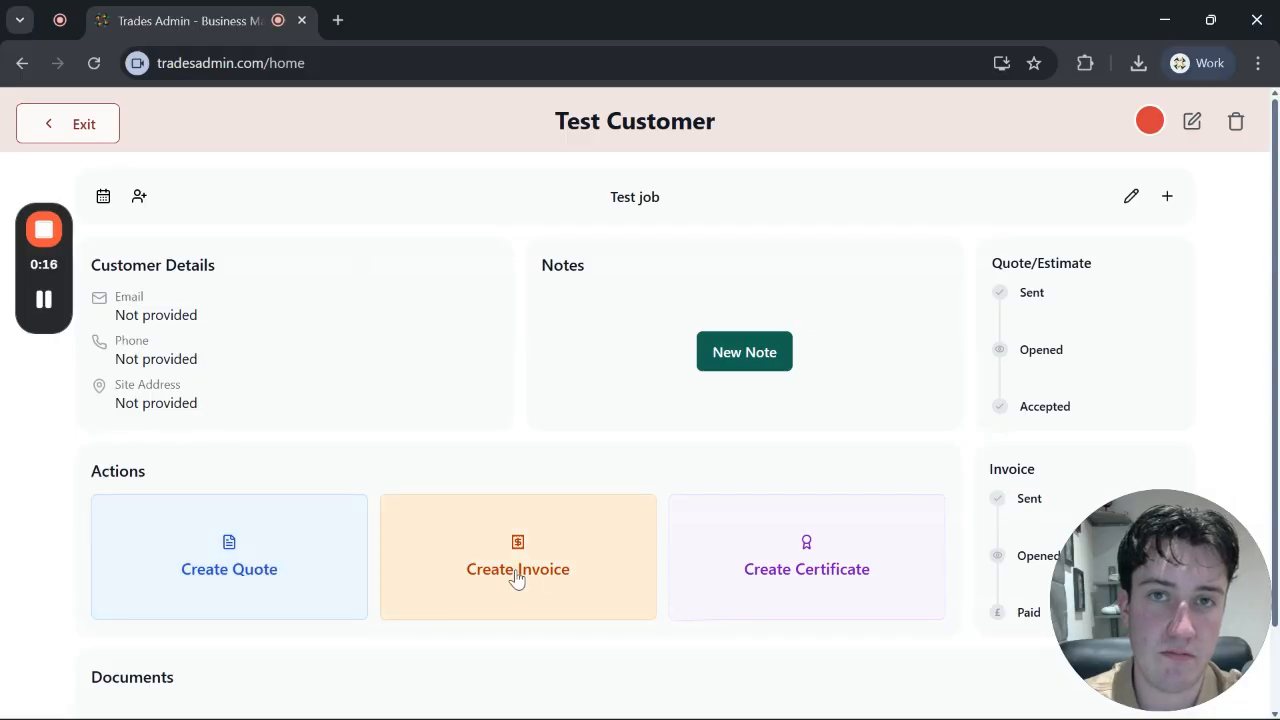
left_click(80, 124)
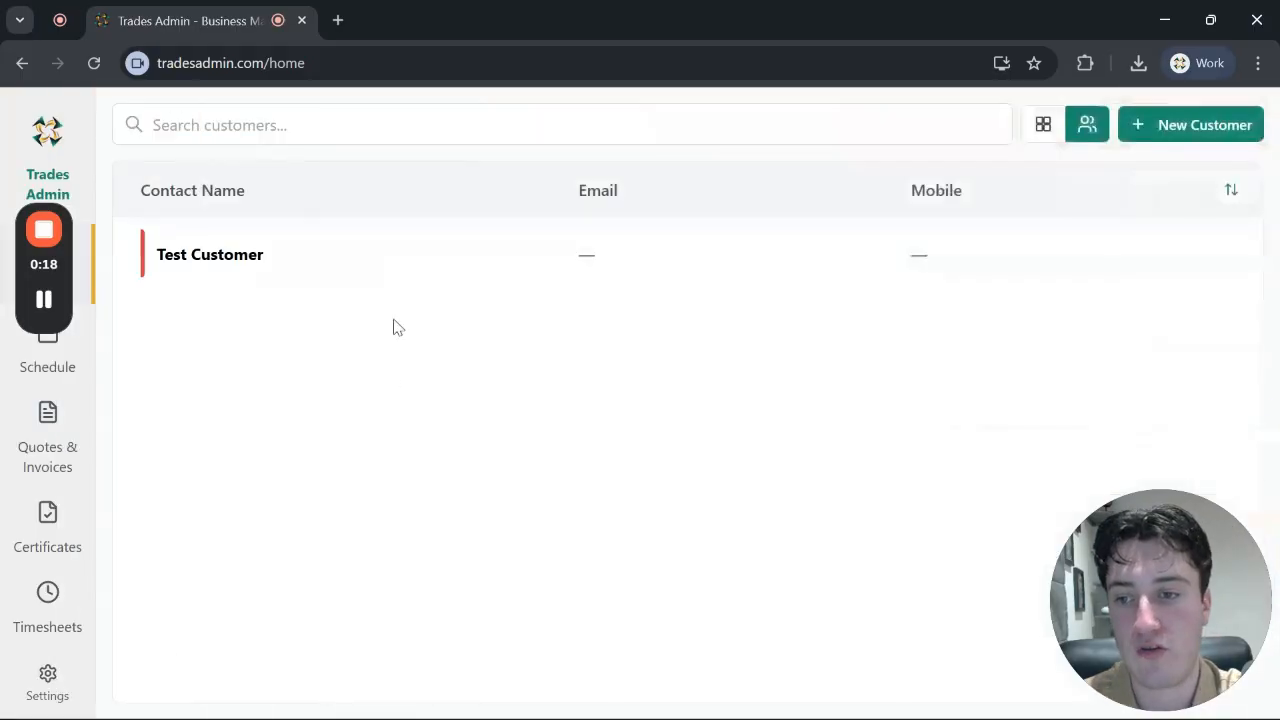
left_click(77, 449)
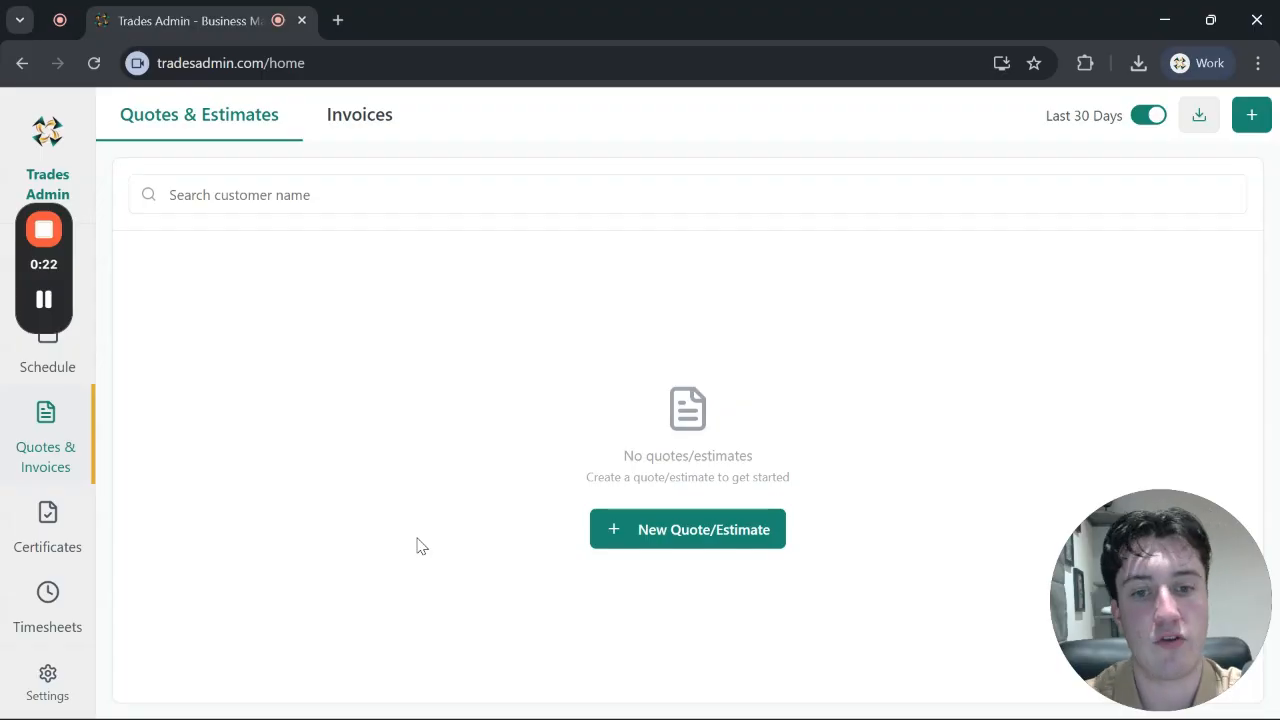
Start a new quote for Test Customer on the existing job "Test job".
left_click(686, 541)
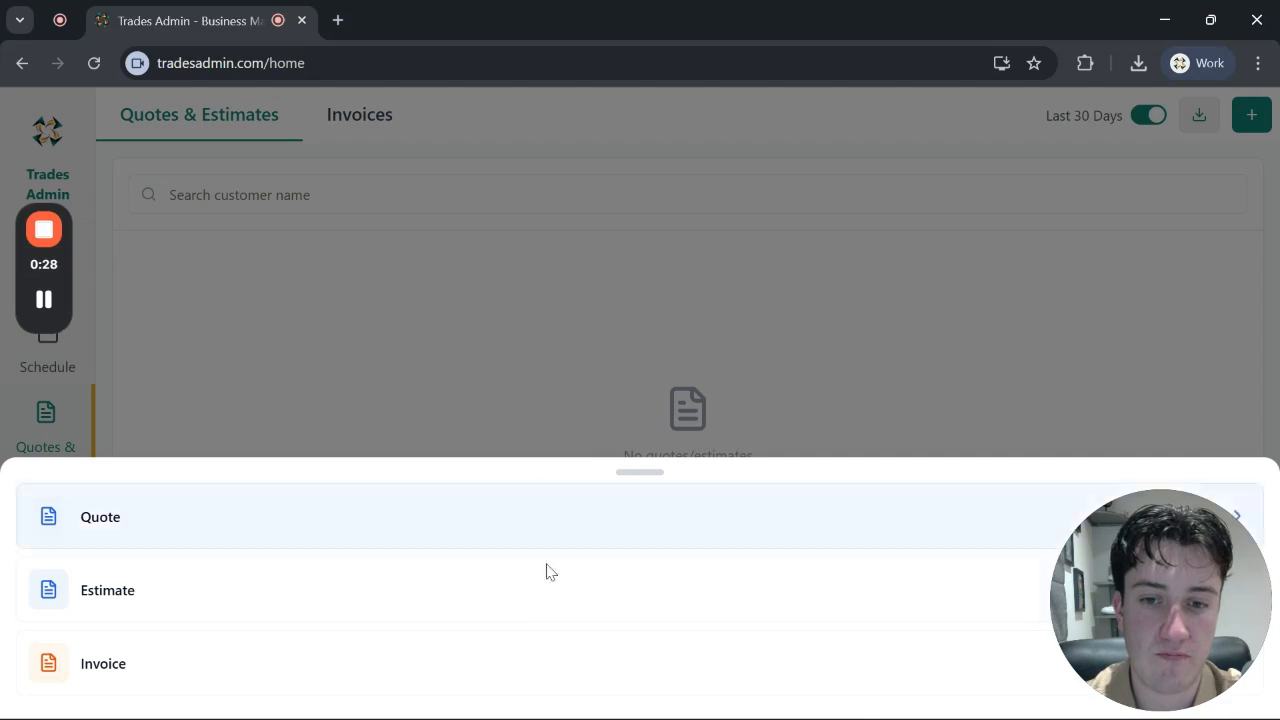
left_click(521, 545)
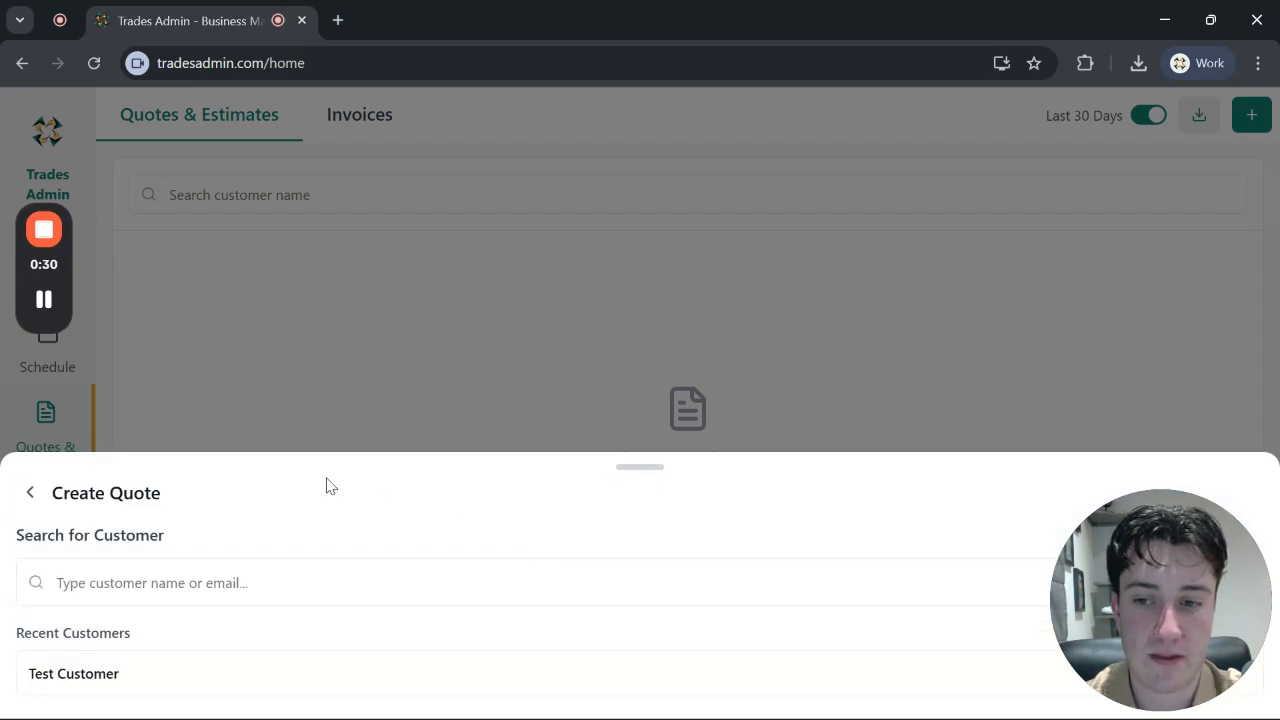
left_click(91, 675)
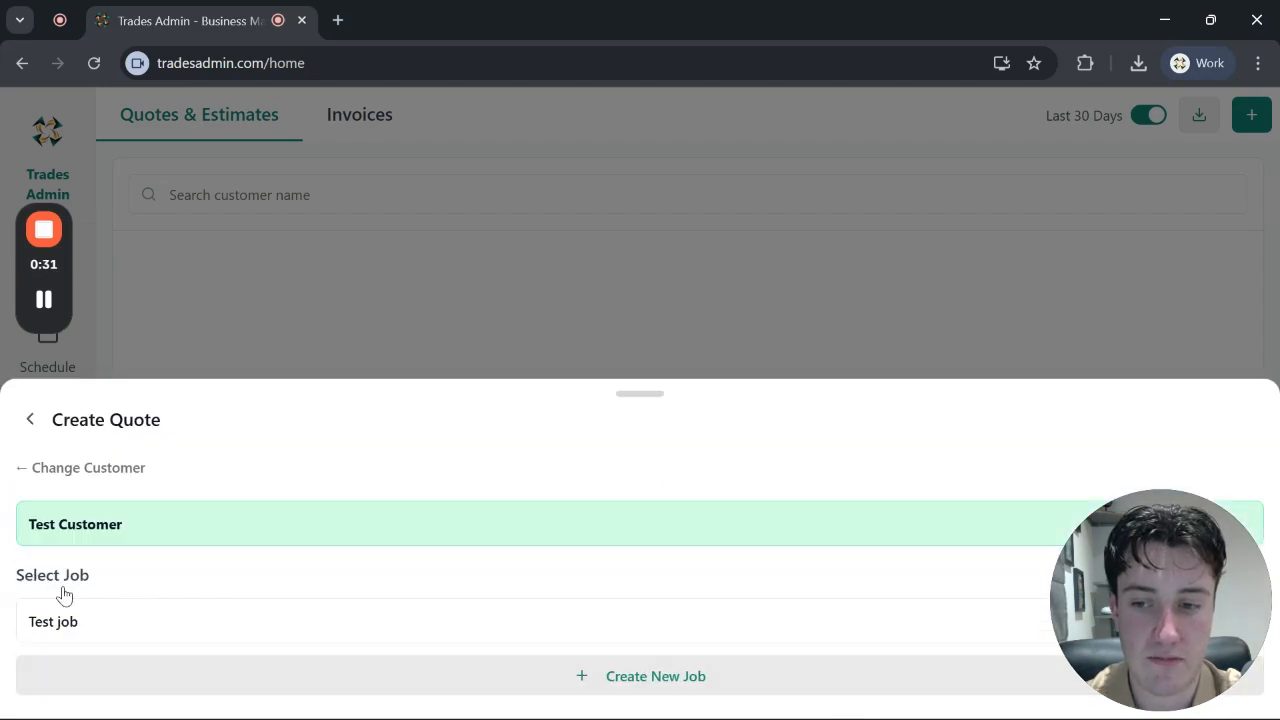
left_click(160, 621)
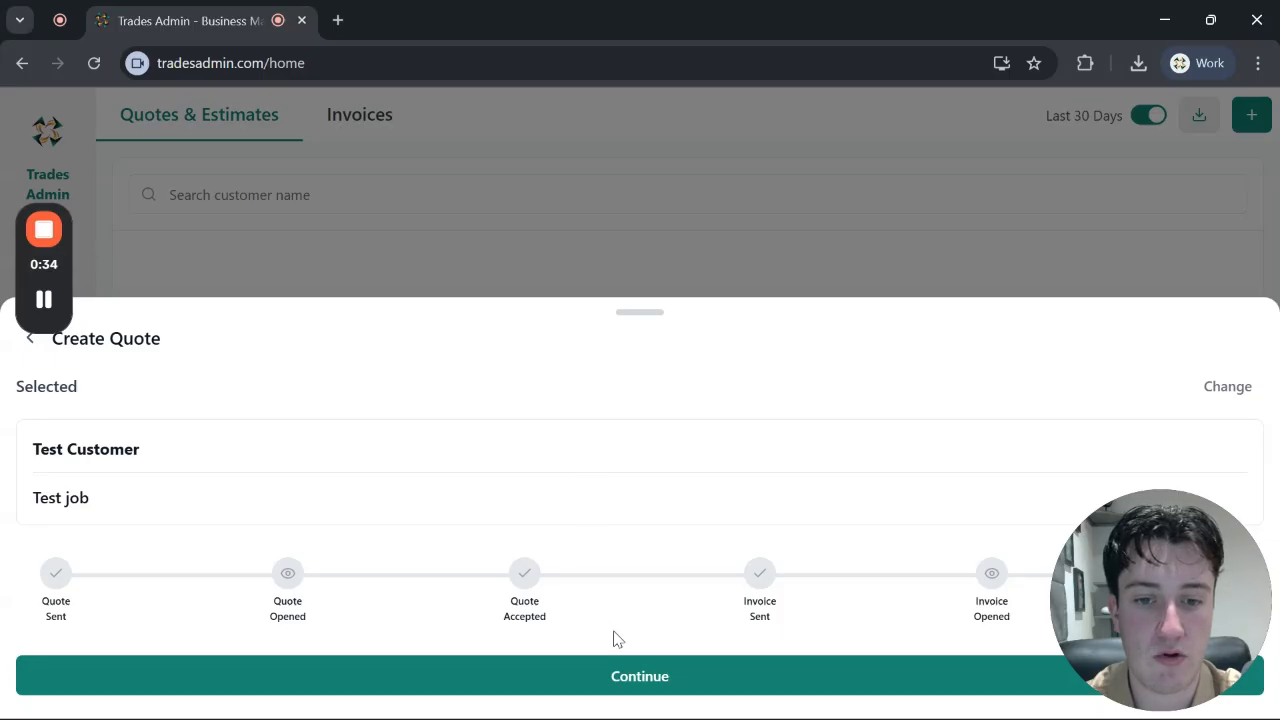
left_click(620, 676)
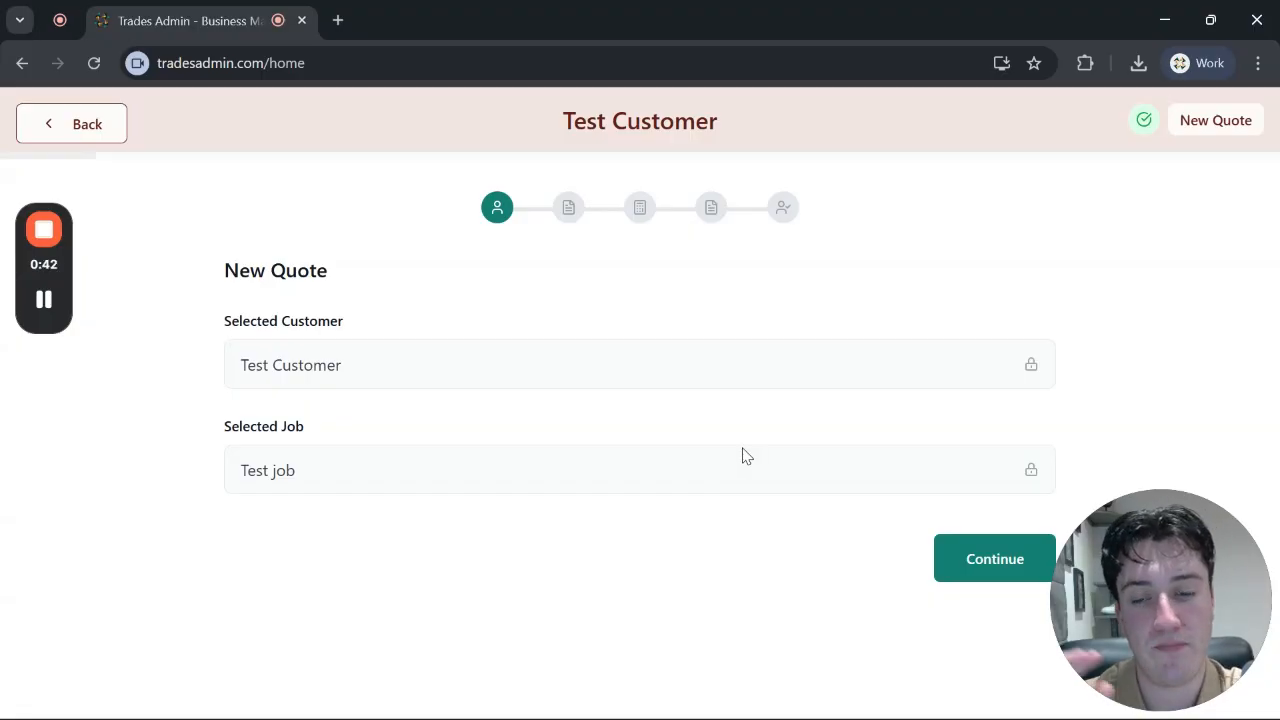
Keep the document type as Quote with VAT Registered off, and proceed to the job costs.
left_click(988, 567)
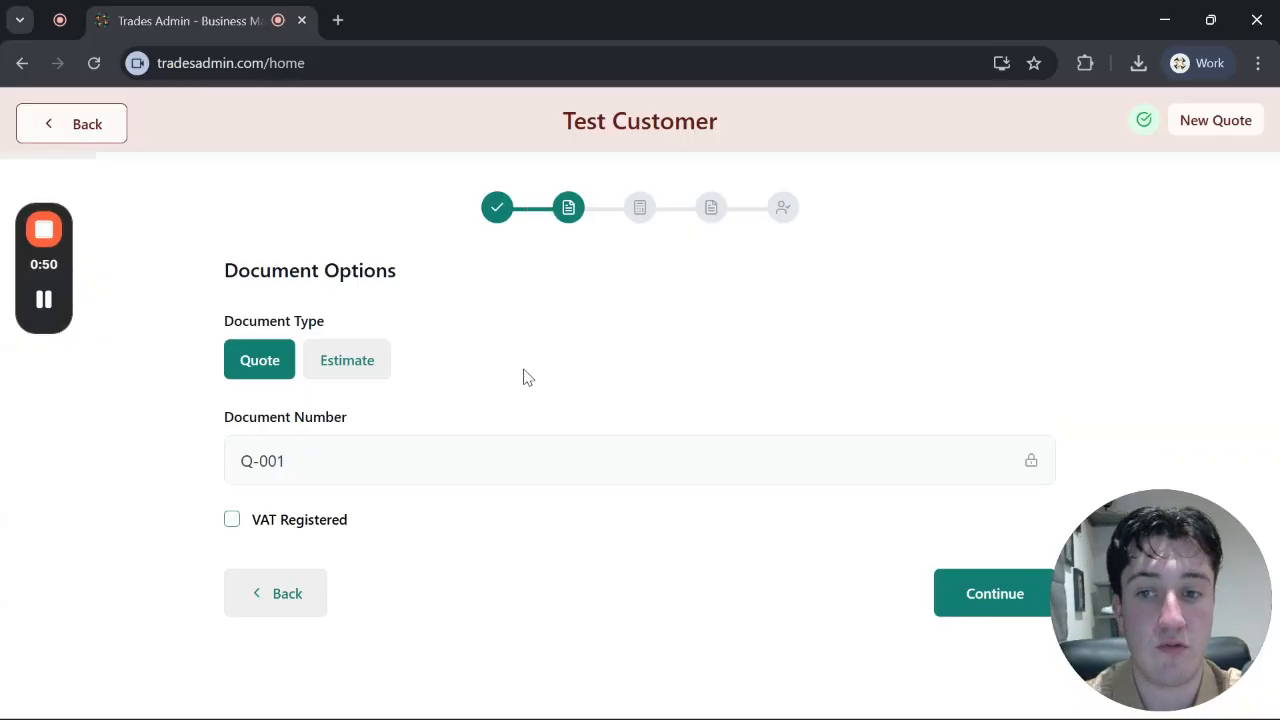
left_click(379, 366)
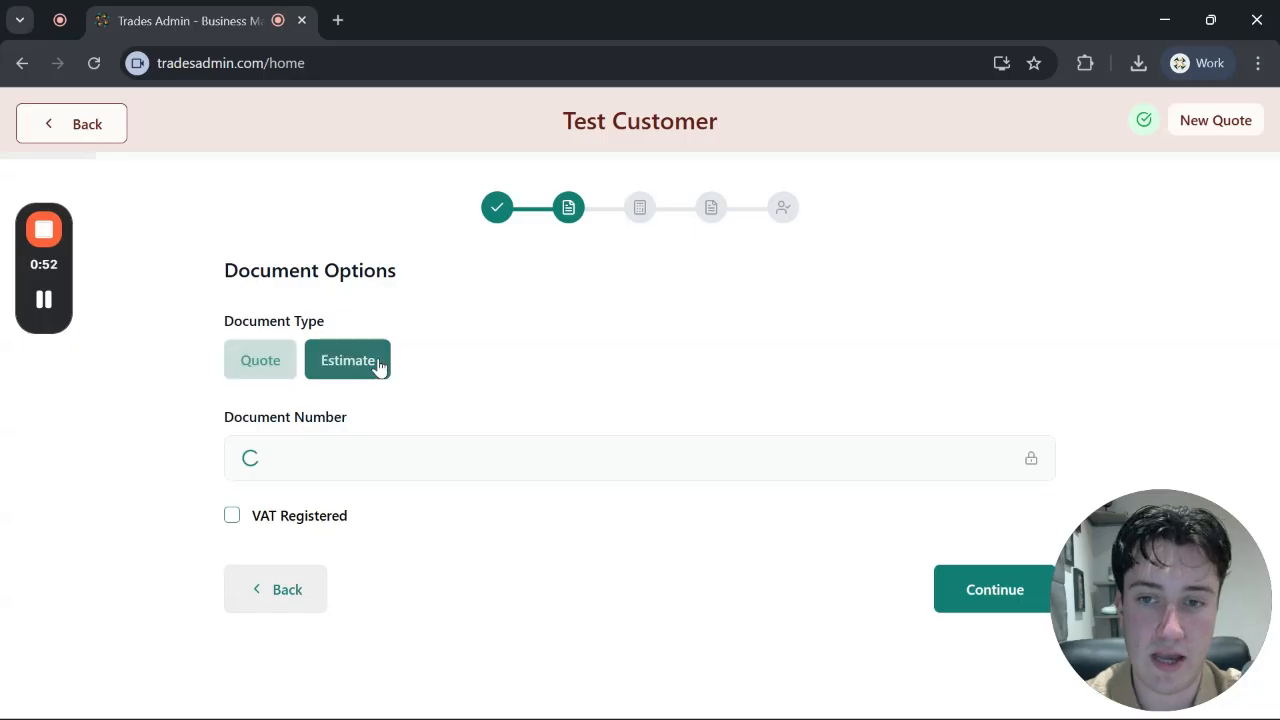
left_click(252, 377)
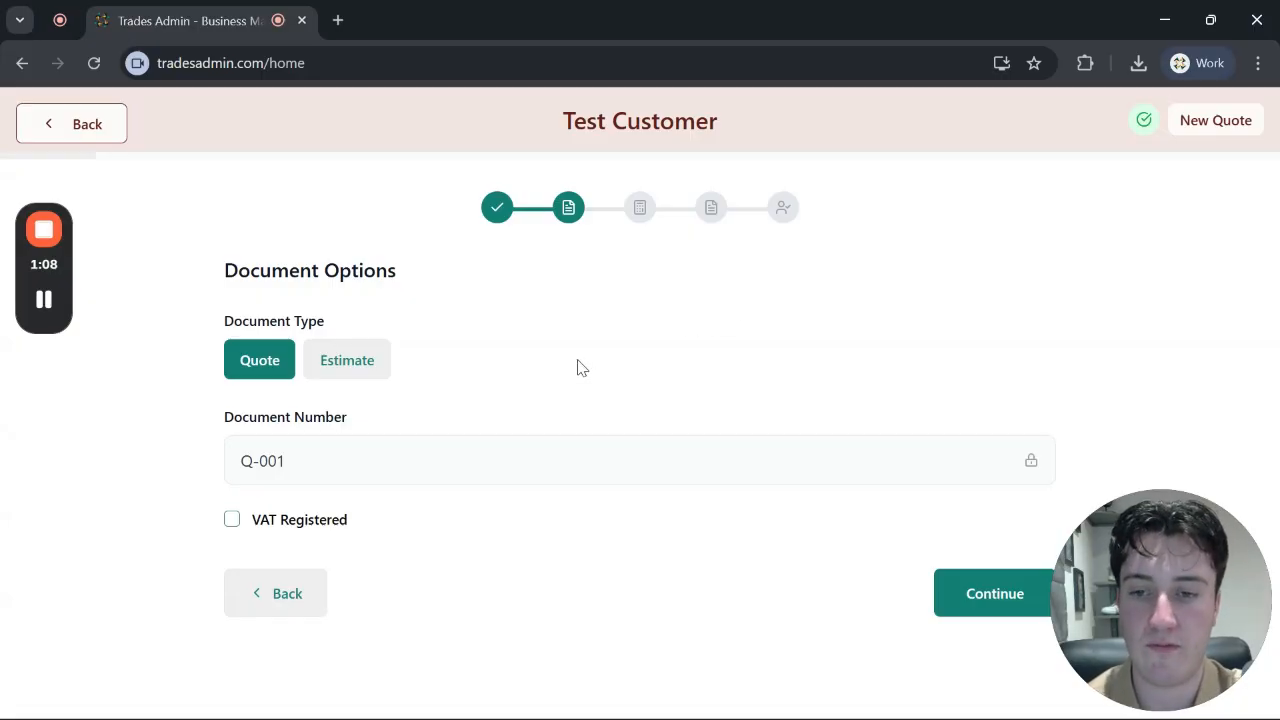
left_click(231, 521)
left_click(231, 521)
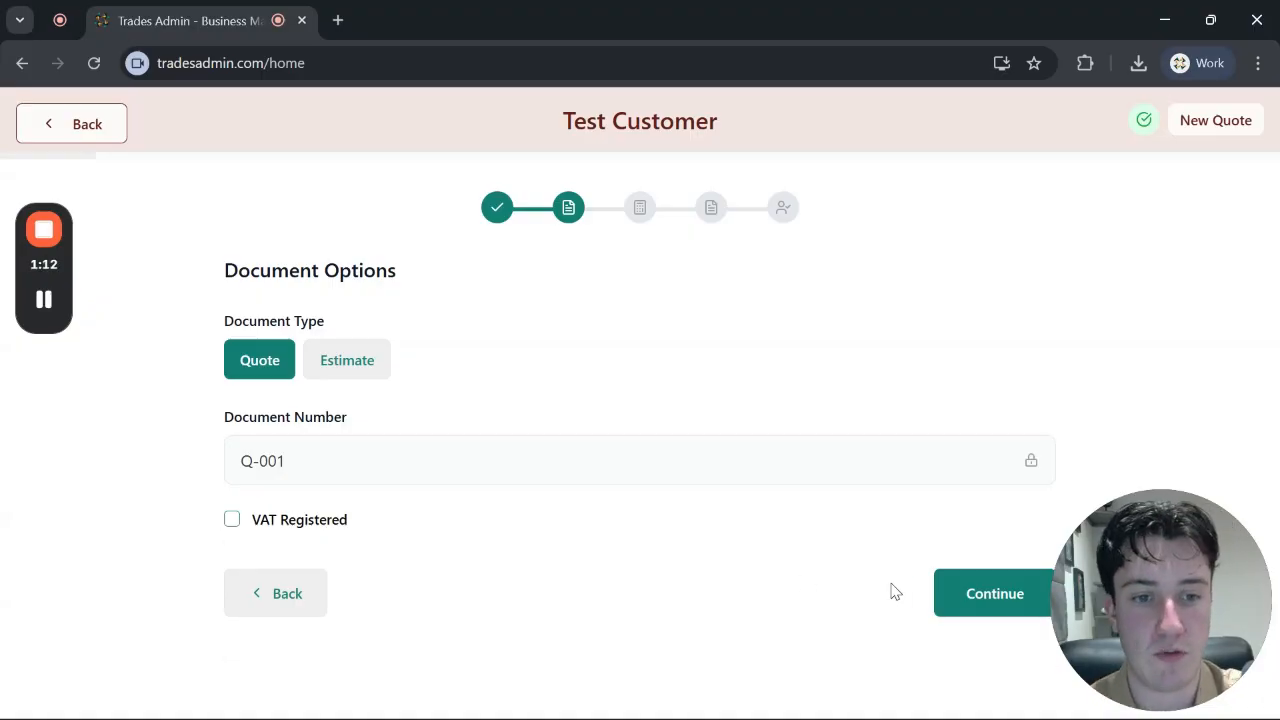
left_click(944, 592)
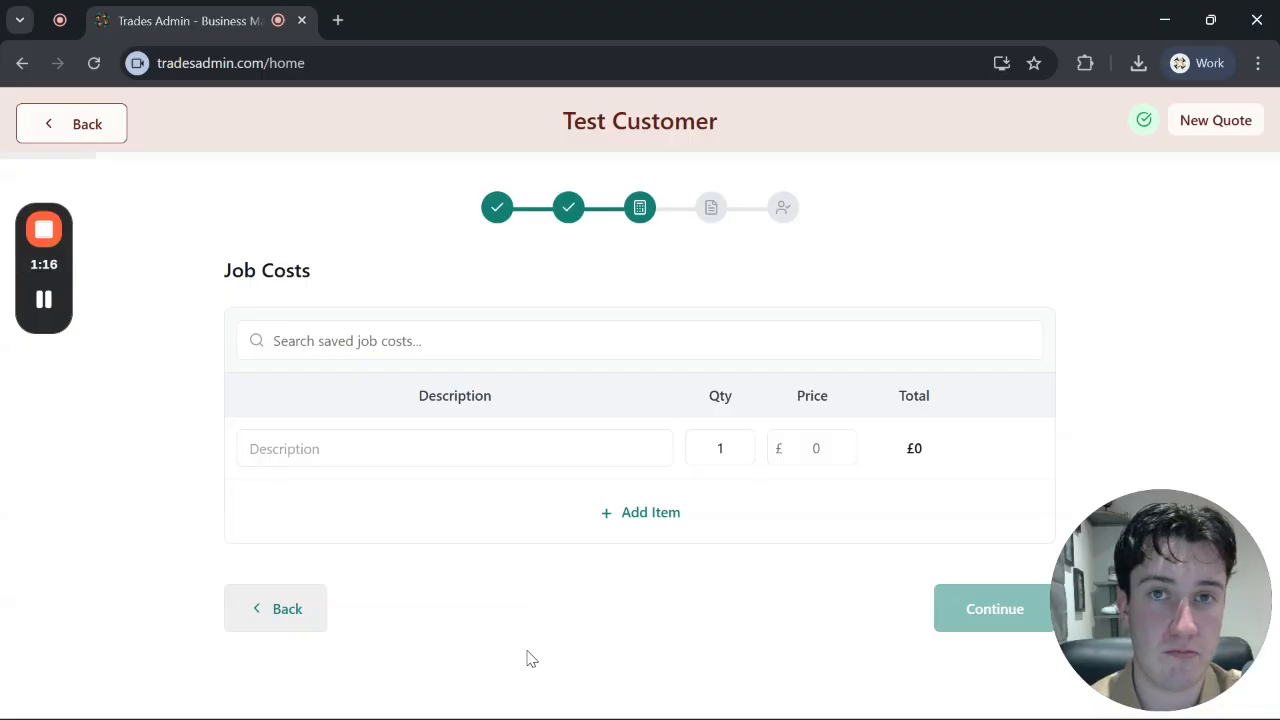
Enter the job cost item "Materials & Labour" with a price of £300.
left_click(477, 528)
left_click(1024, 512)
left_click(514, 448)
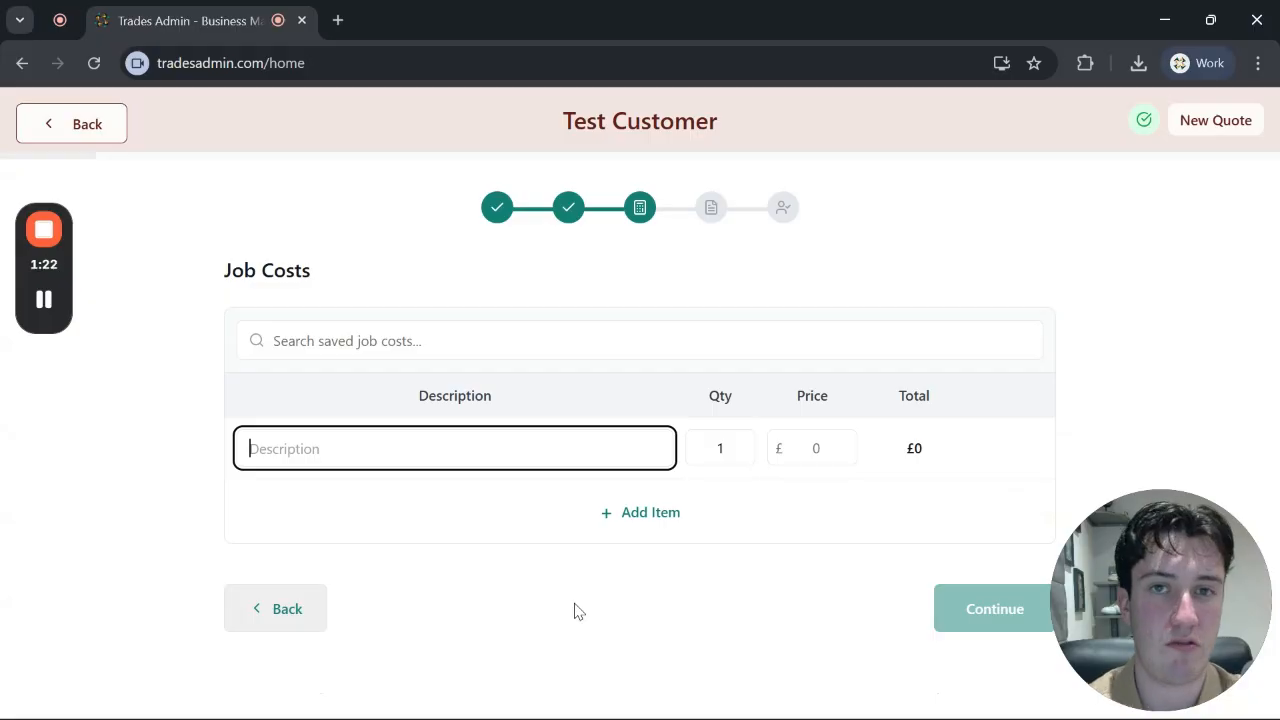
type("Materials ")
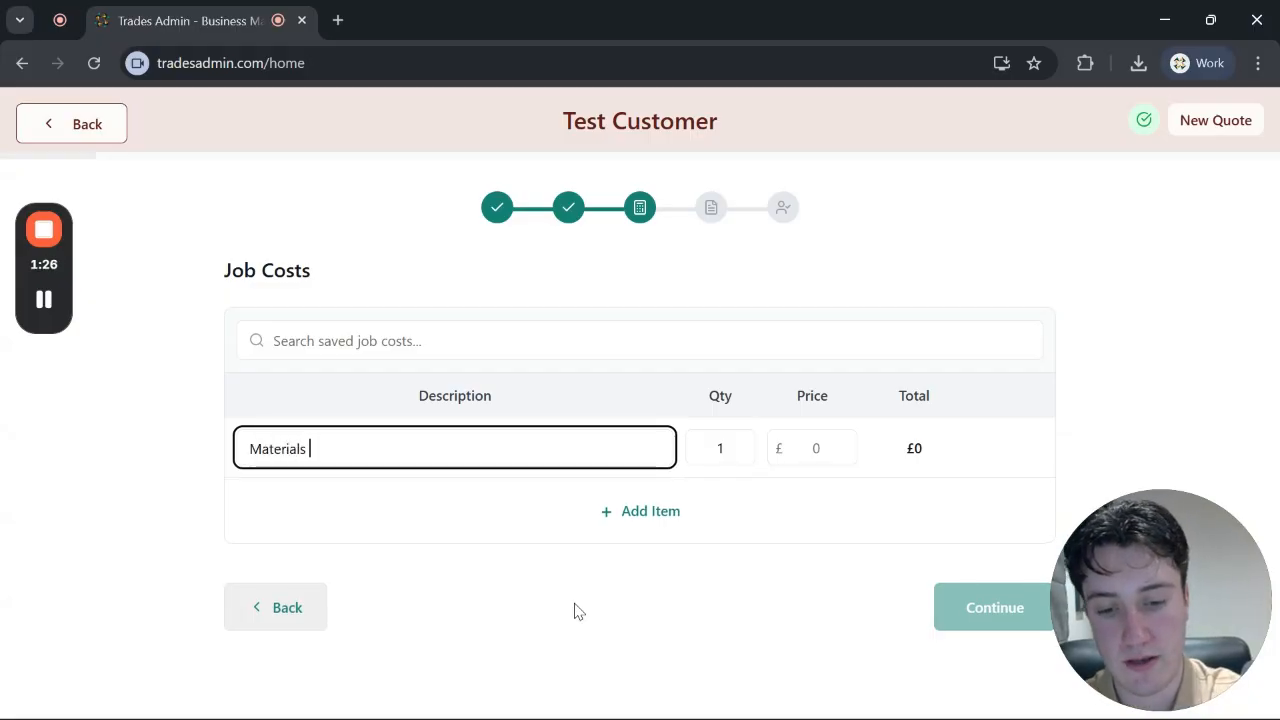
type("& L")
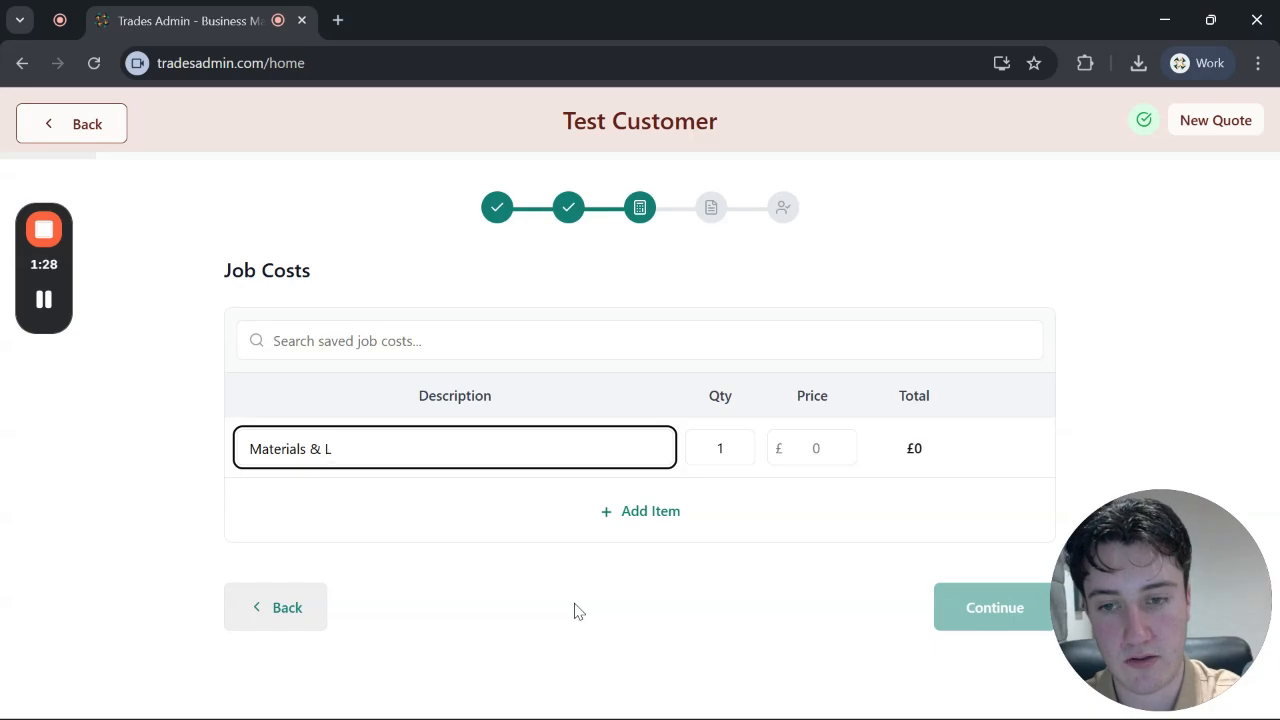
type("abour")
left_click(575, 610)
left_click(838, 442)
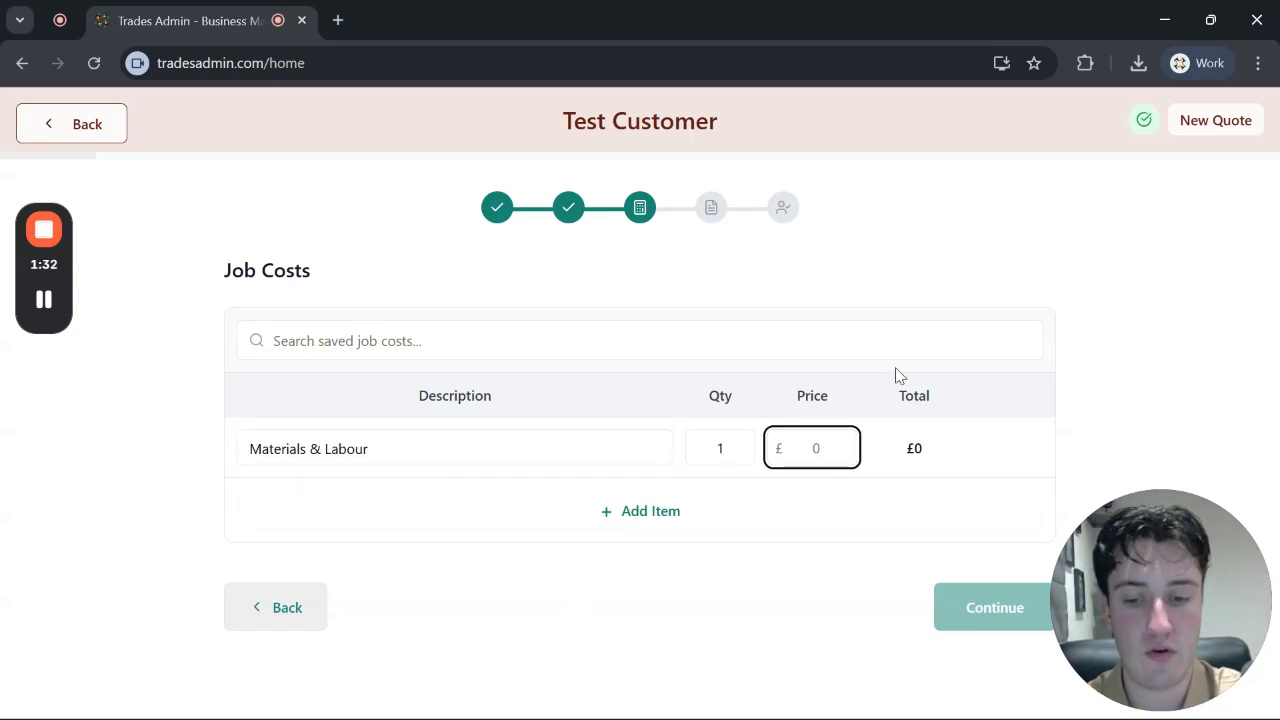
type("300")
left_click(1066, 388)
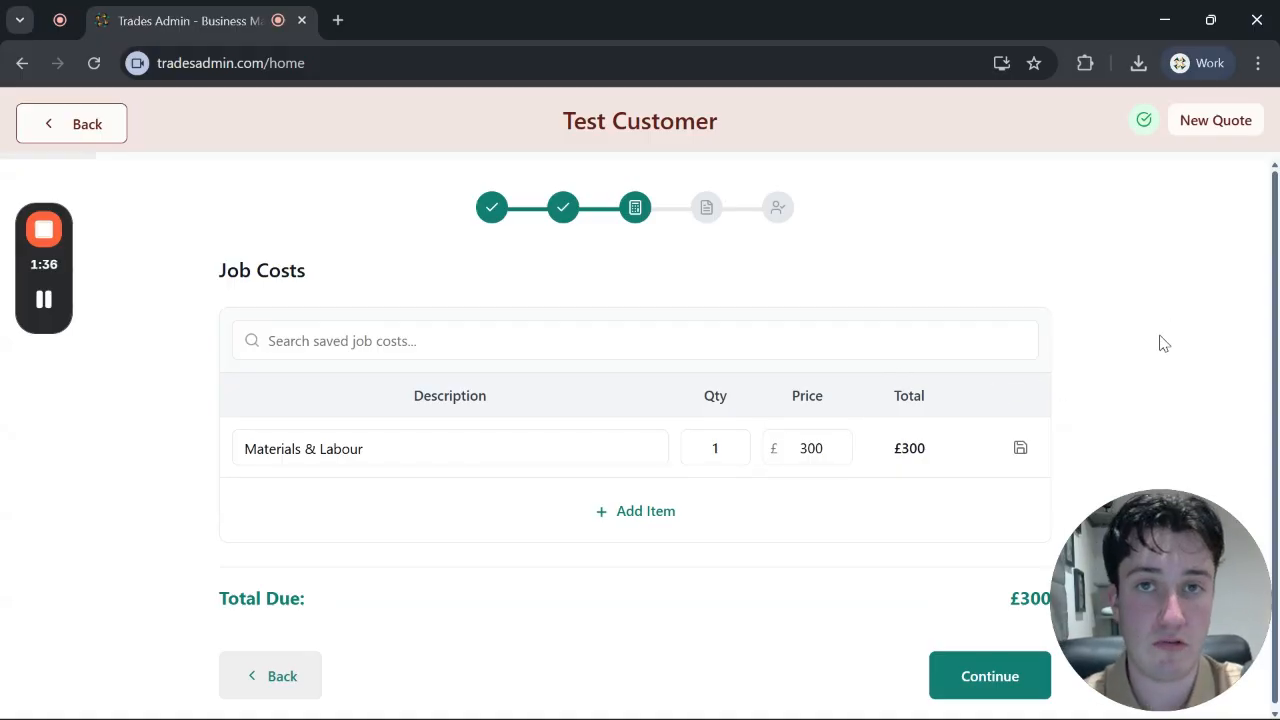
left_click(694, 523)
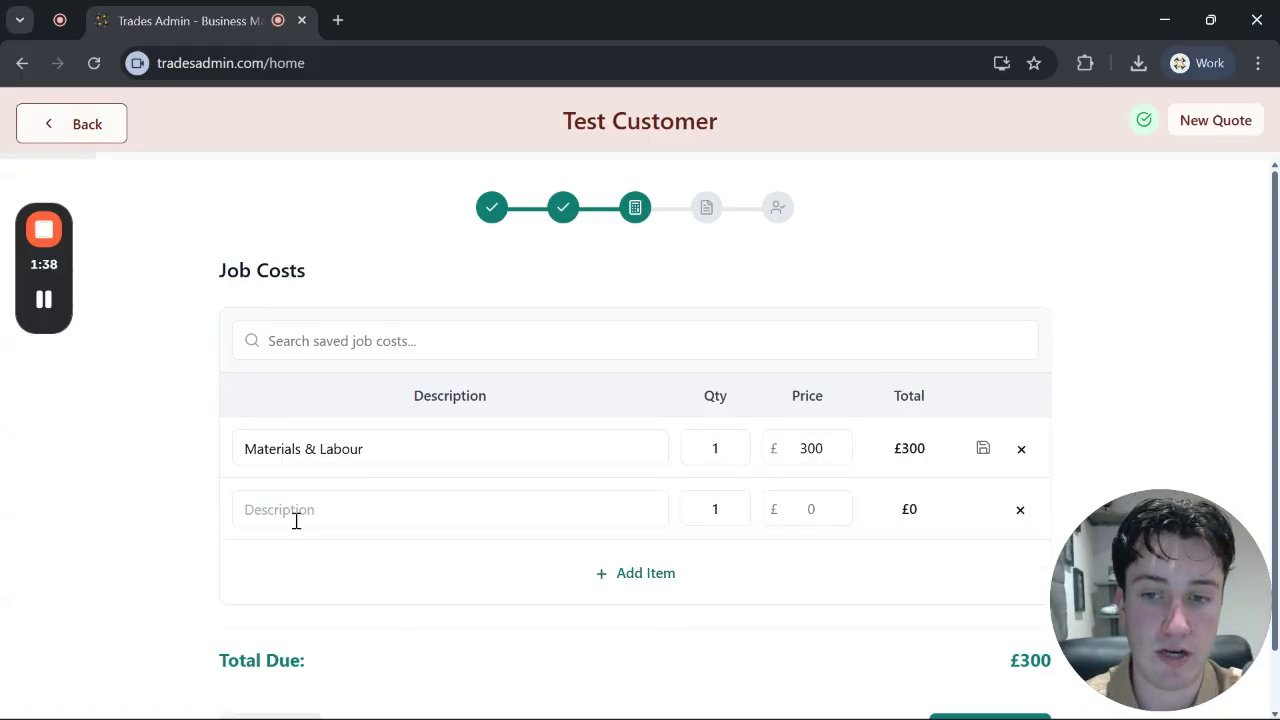
scroll(865, 474, "down", 1)
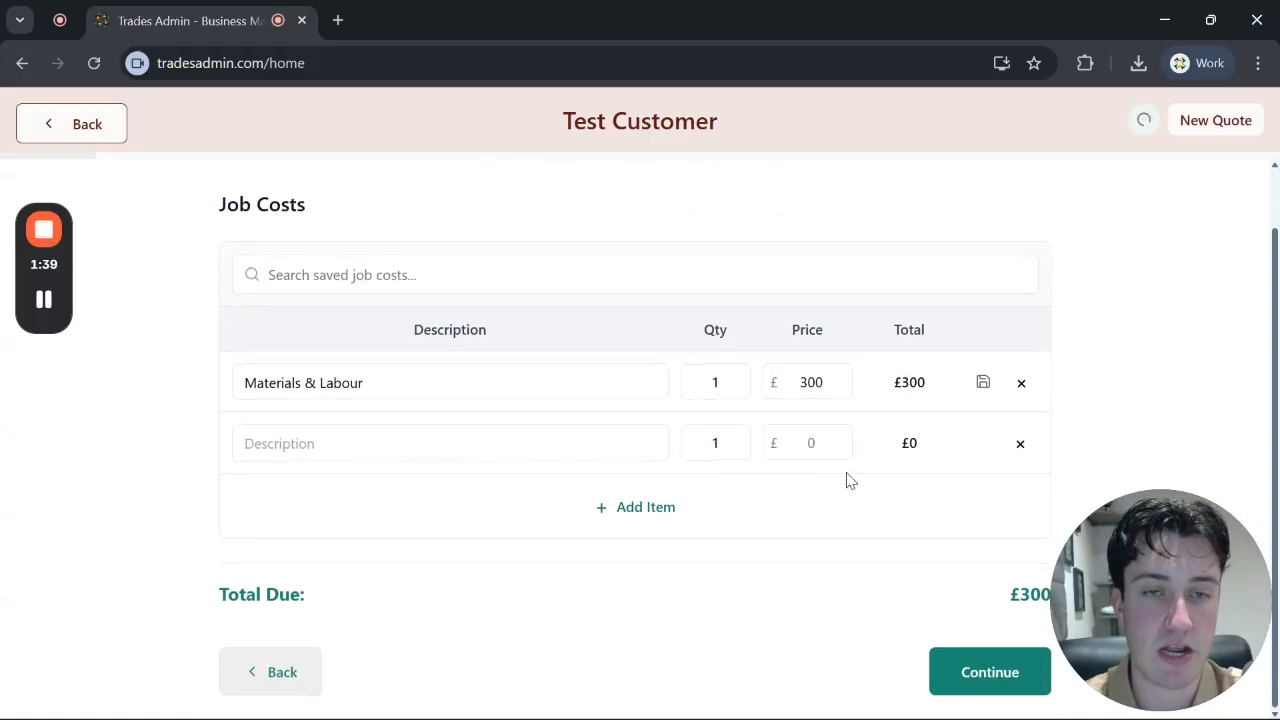
left_click(1018, 445)
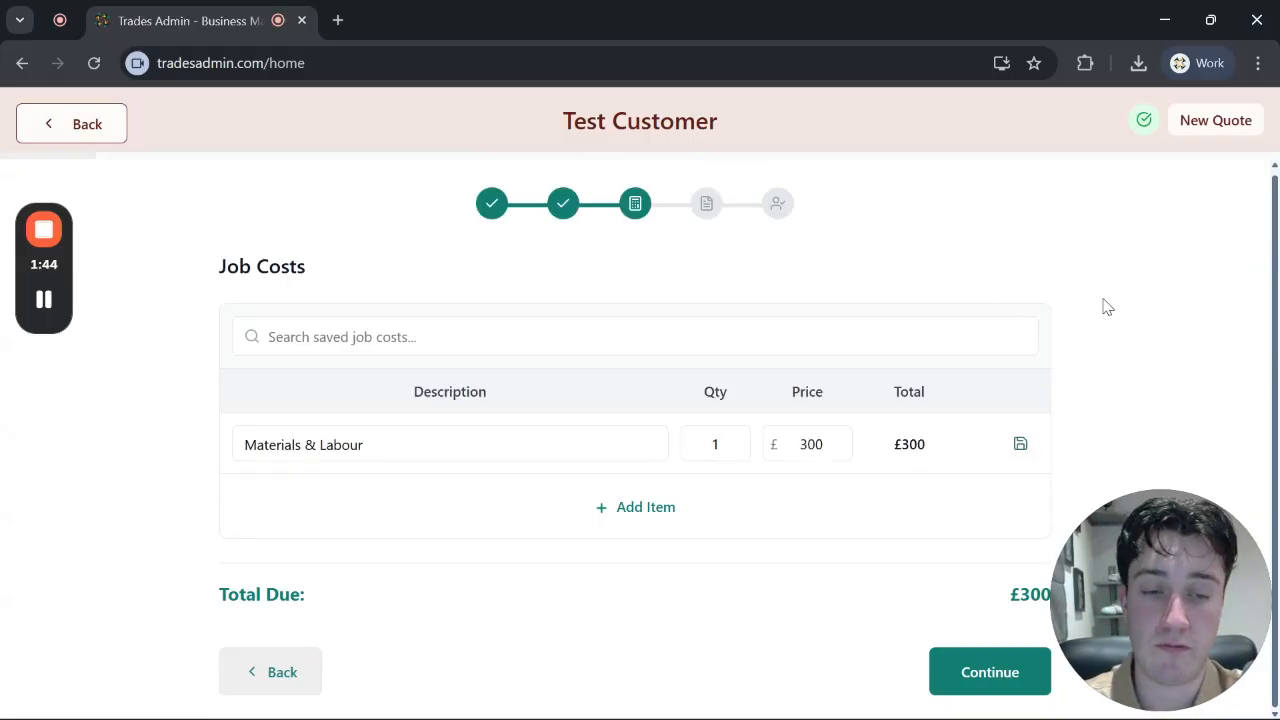
Save the "Materials & Labour" cost item for reuse, check the saved job costs, and proceed to the notes.
left_click(1017, 460)
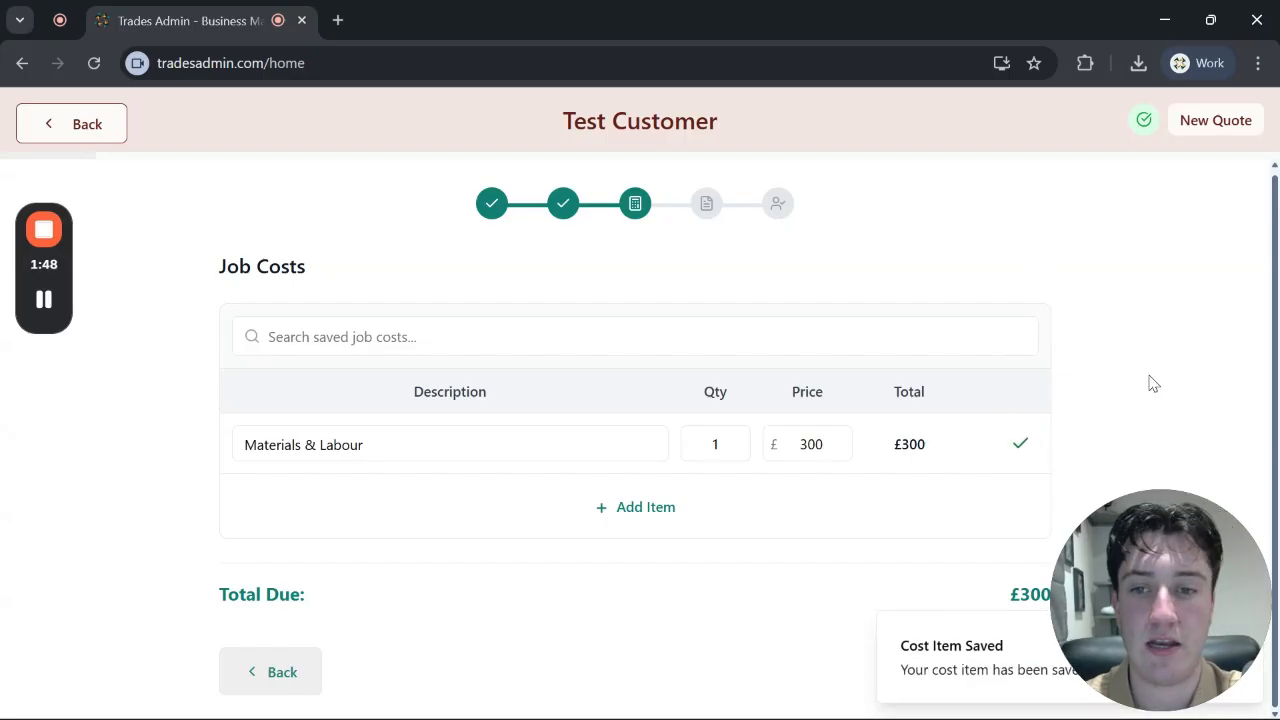
left_click(751, 336)
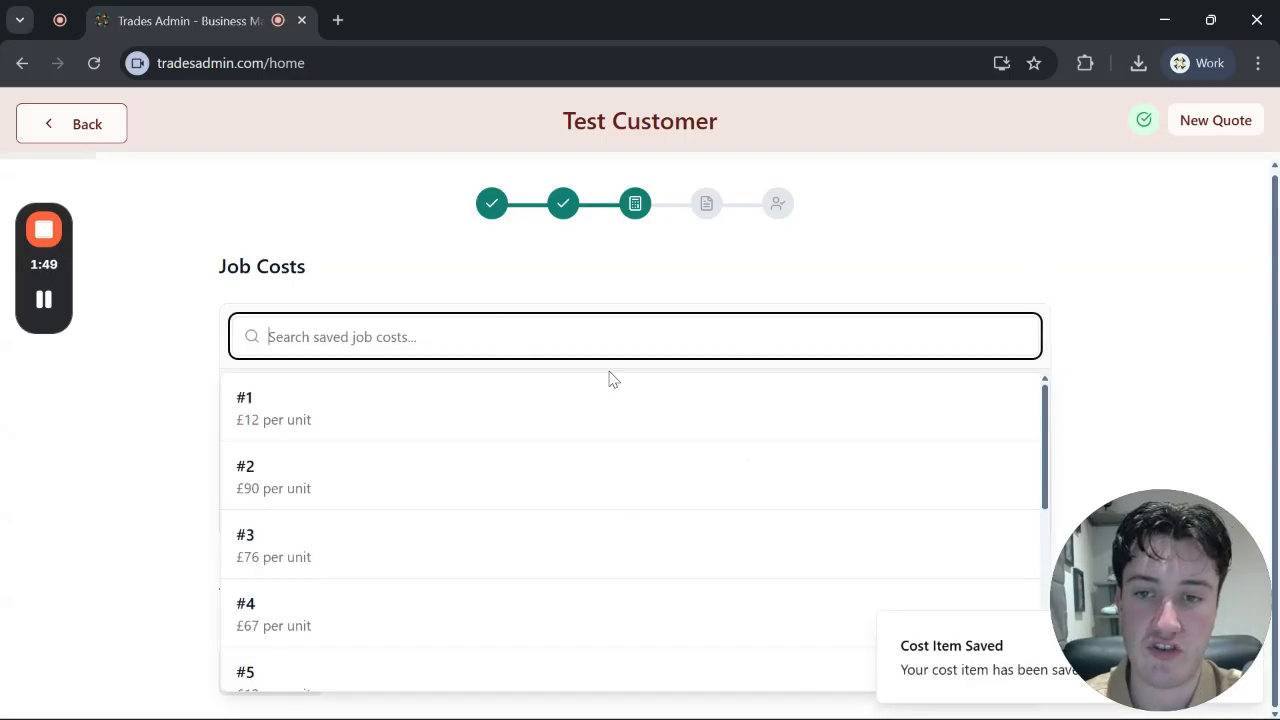
left_click(561, 293)
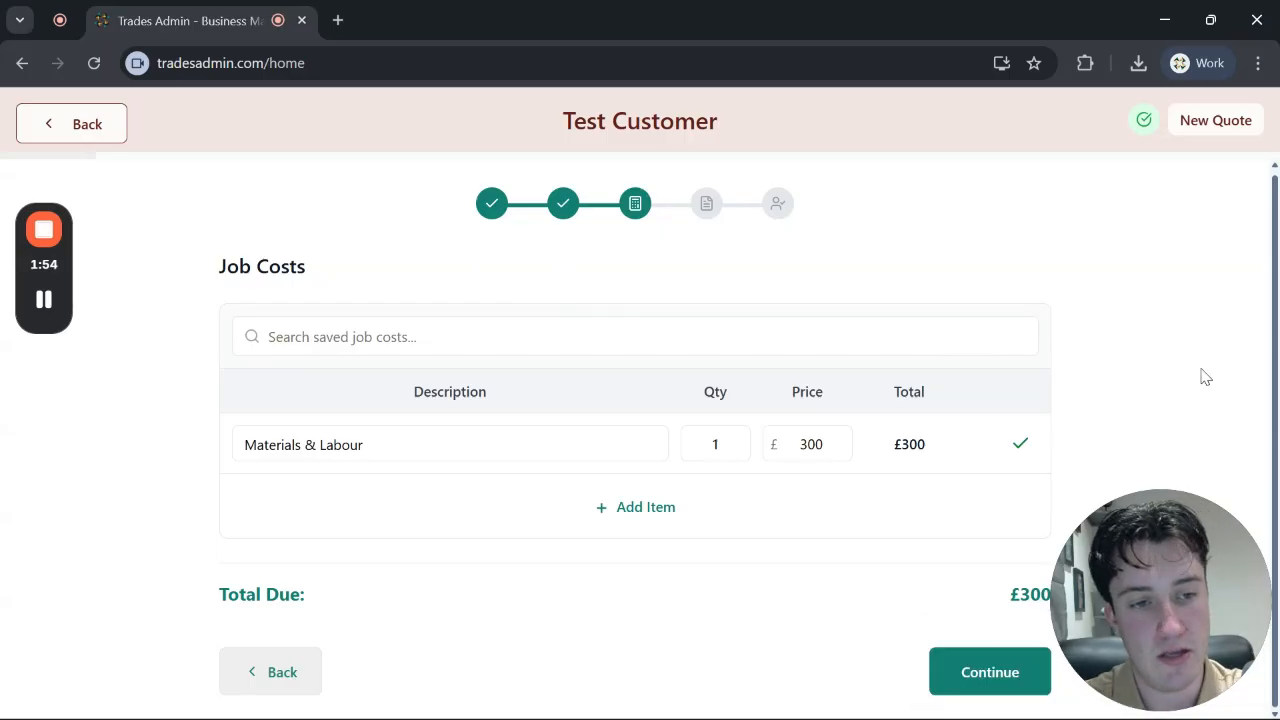
left_click(977, 674)
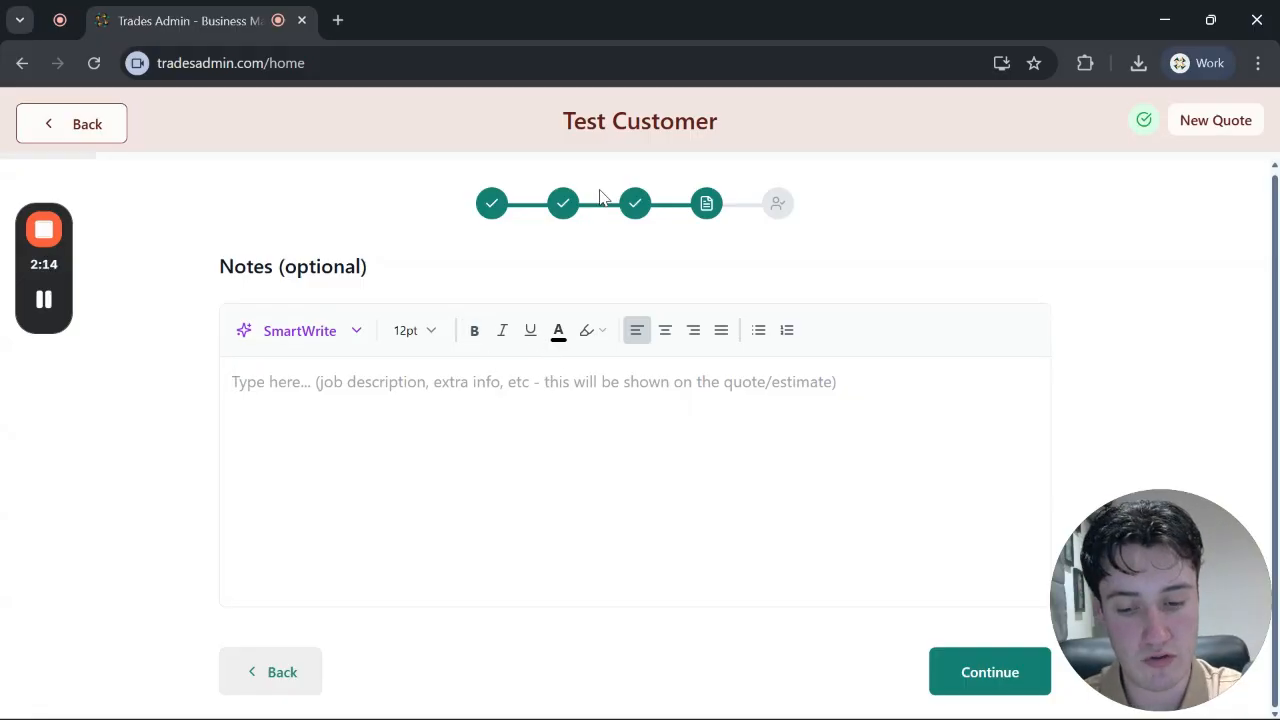
Write the quote note "Test job description".
type("Test jo")
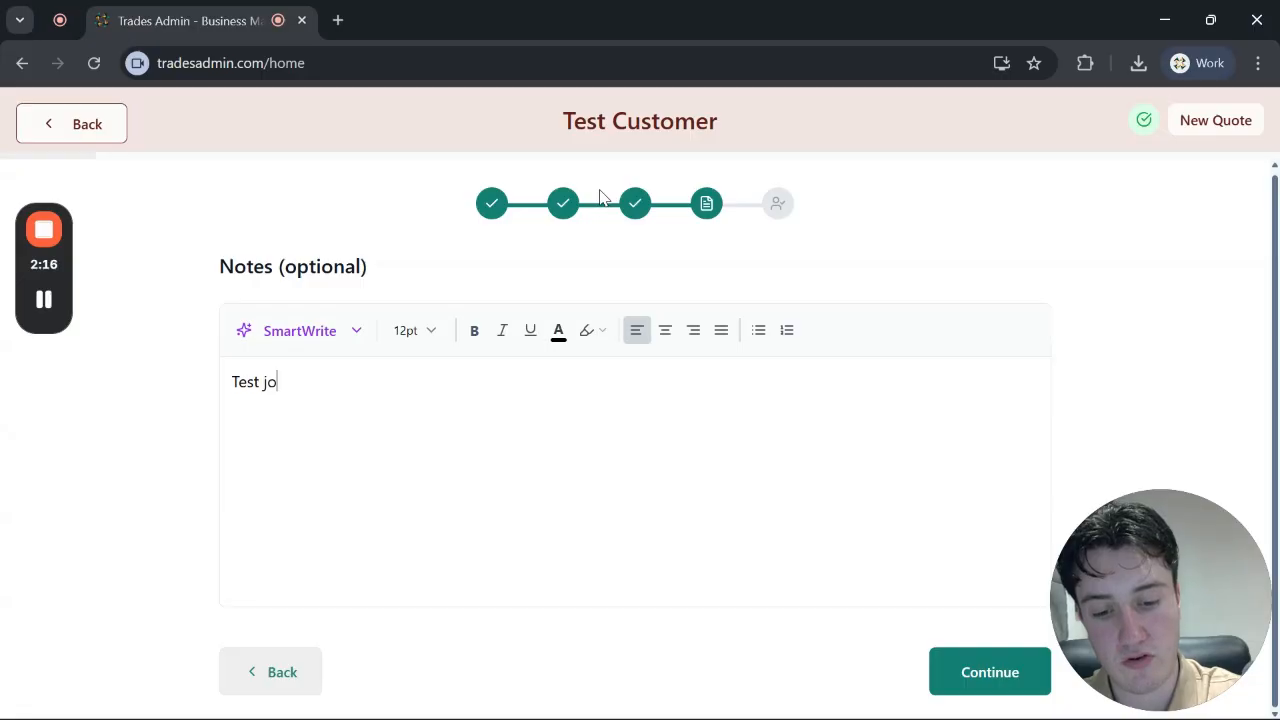
type("b descri")
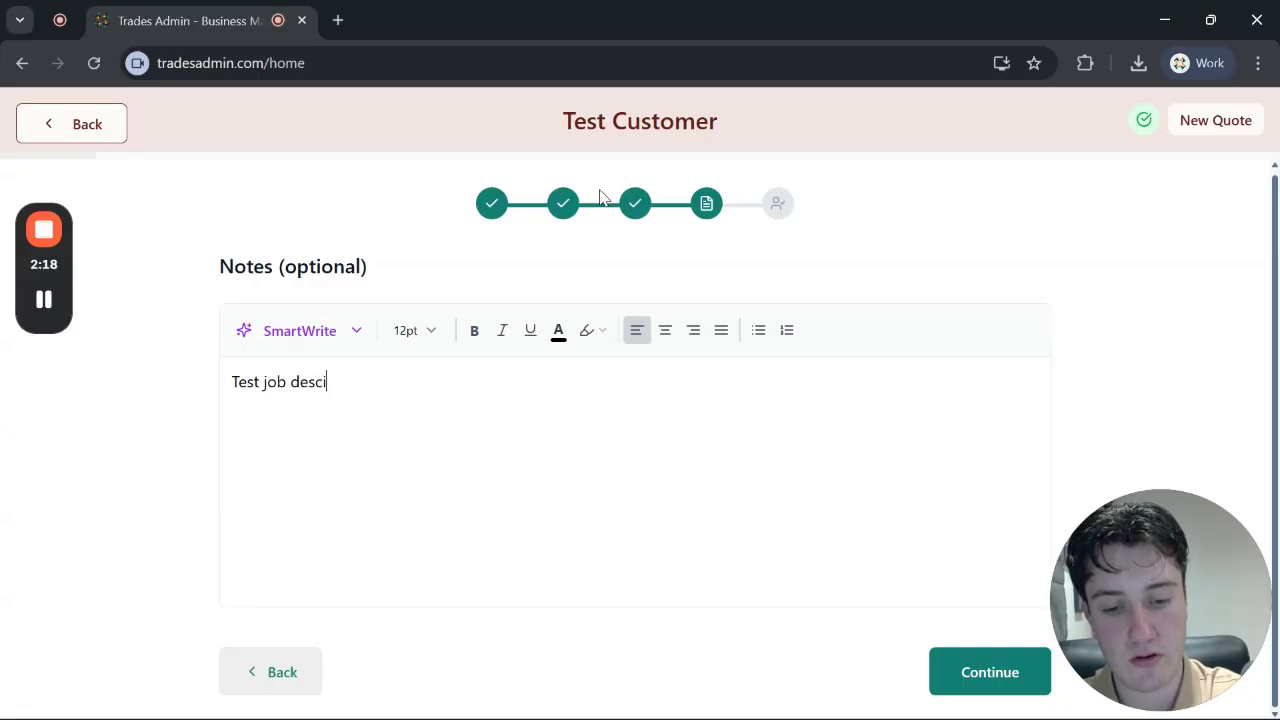
type("ption")
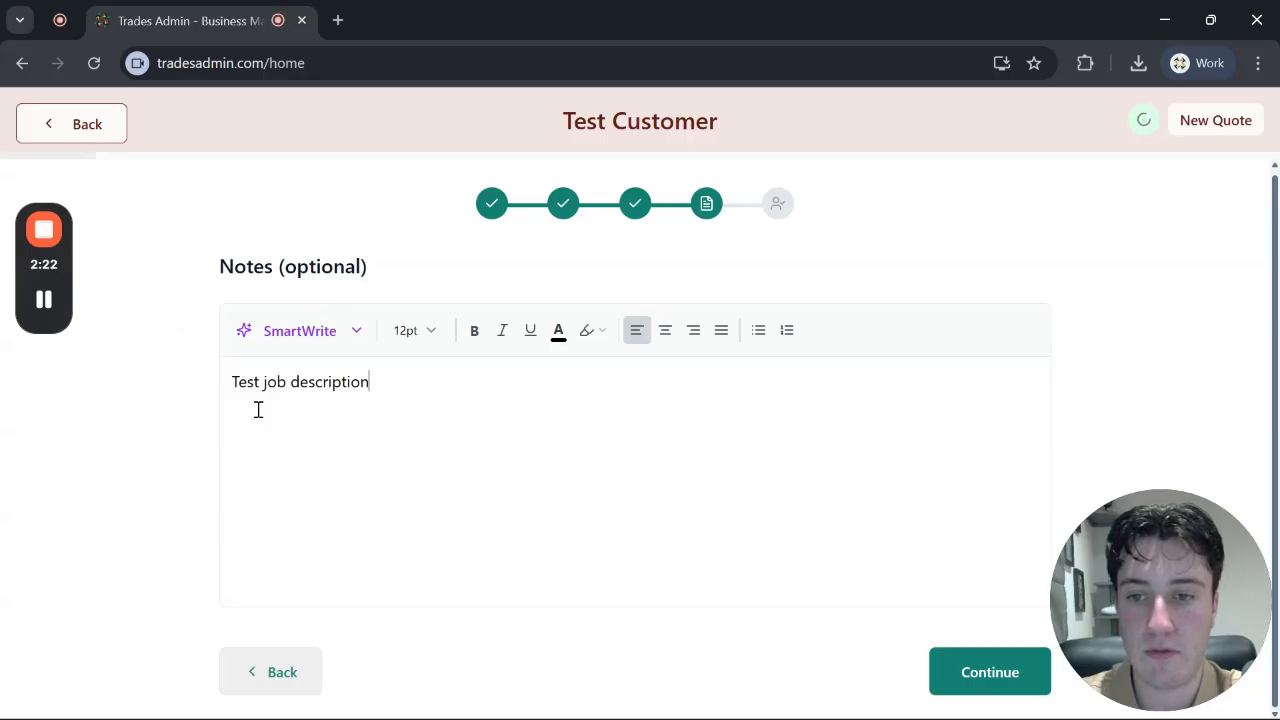
Format the note with "Test" in bold, "job description" underlined, and the word "description" in red.
double_click(256, 383)
left_click(257, 382)
left_click_drag(260, 383, 473, 375)
left_click(474, 331)
left_click(531, 330)
left_click_drag(389, 380, 297, 398)
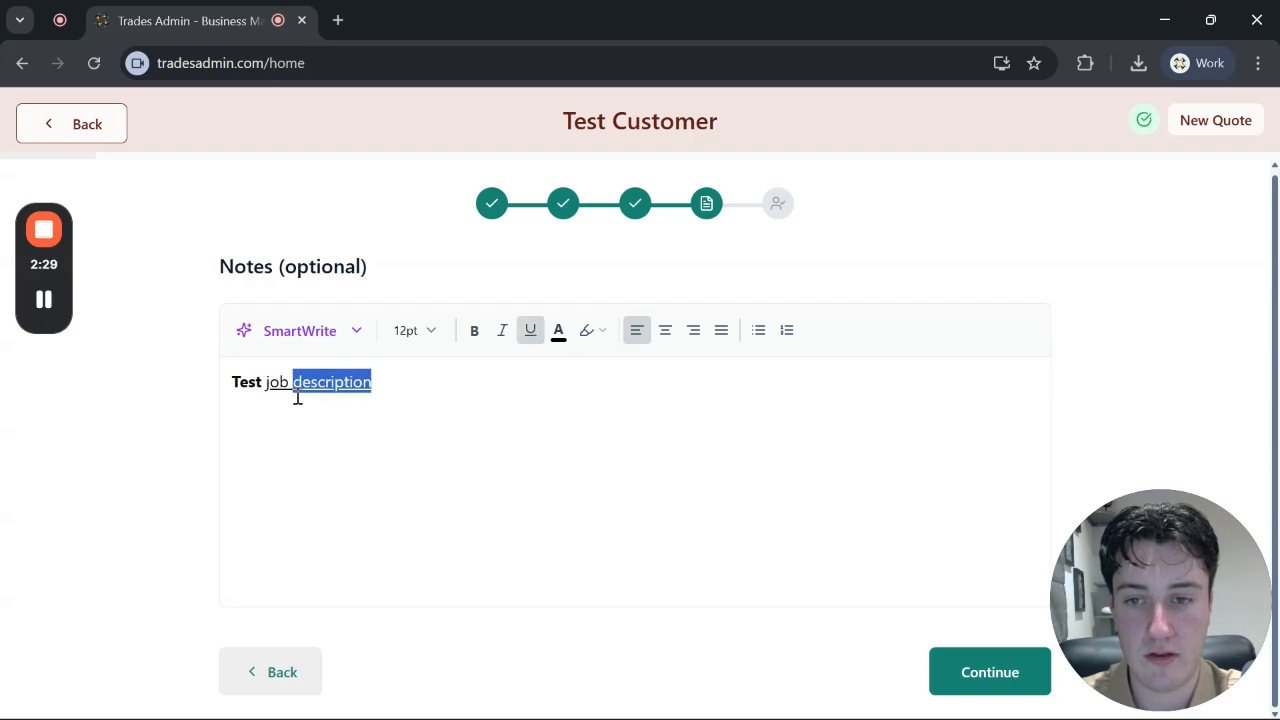
left_click(558, 331)
left_click(592, 374)
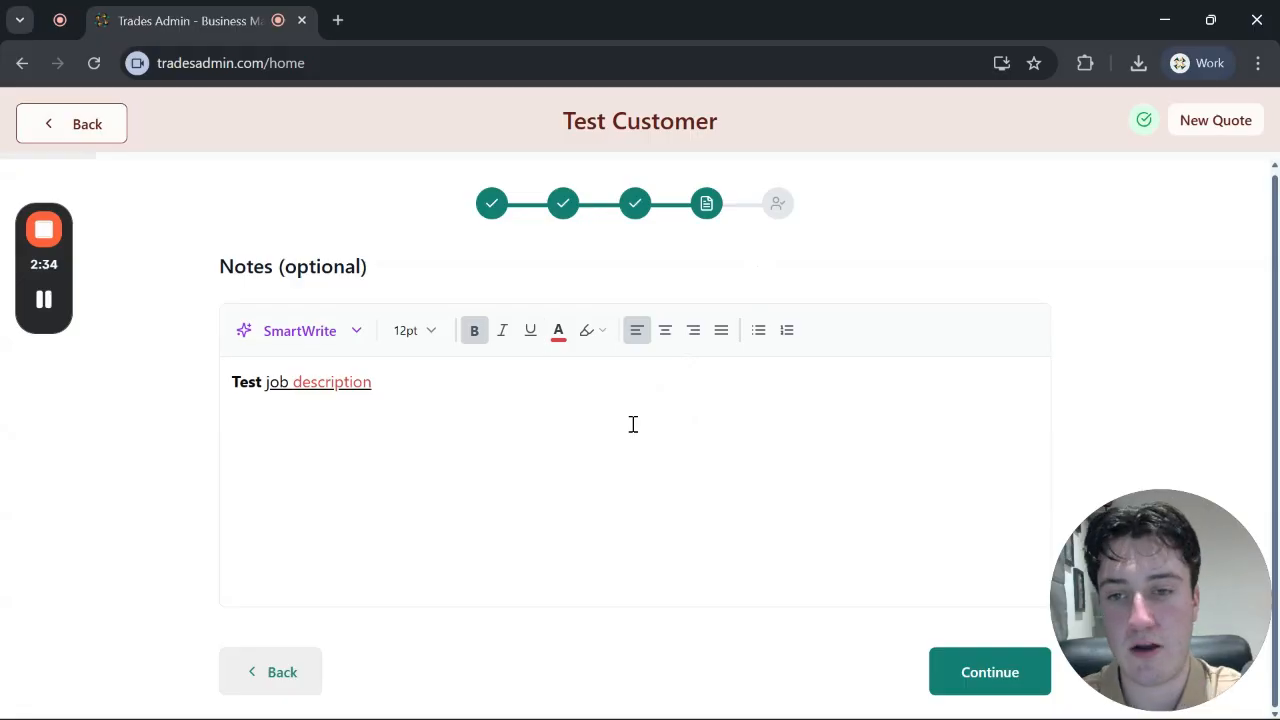
left_click(343, 332)
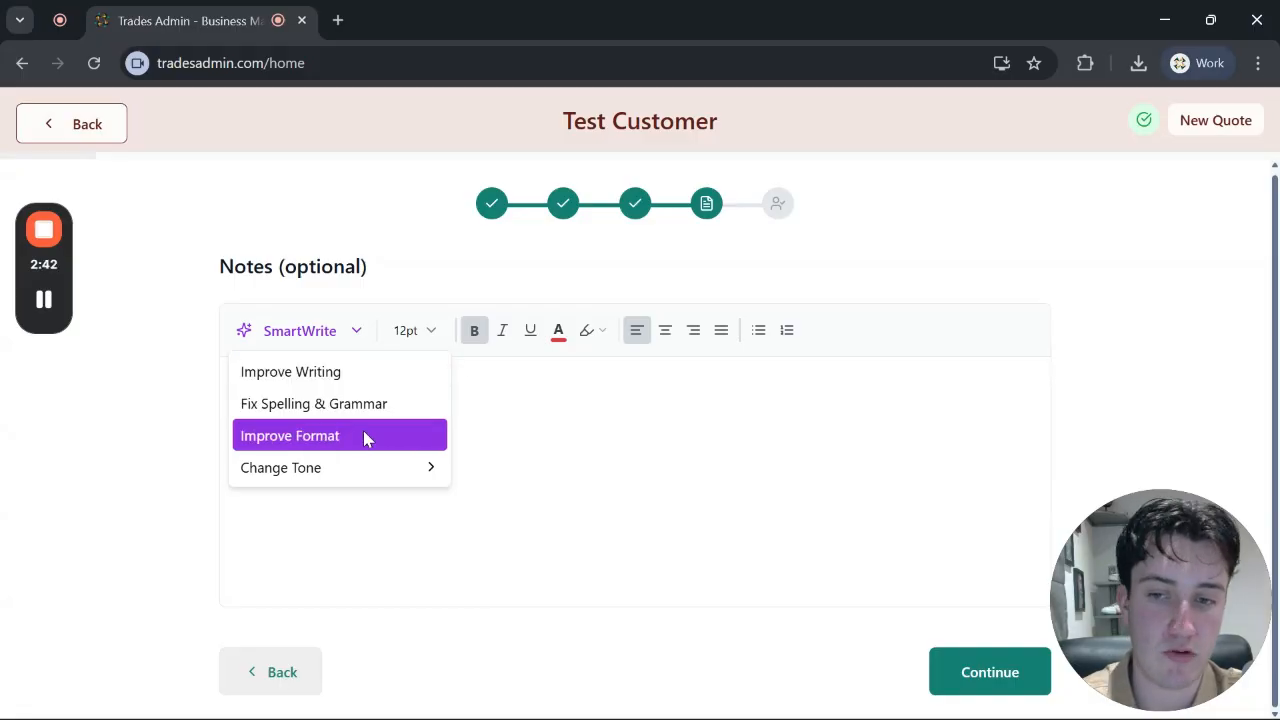
mouse_move(347, 475)
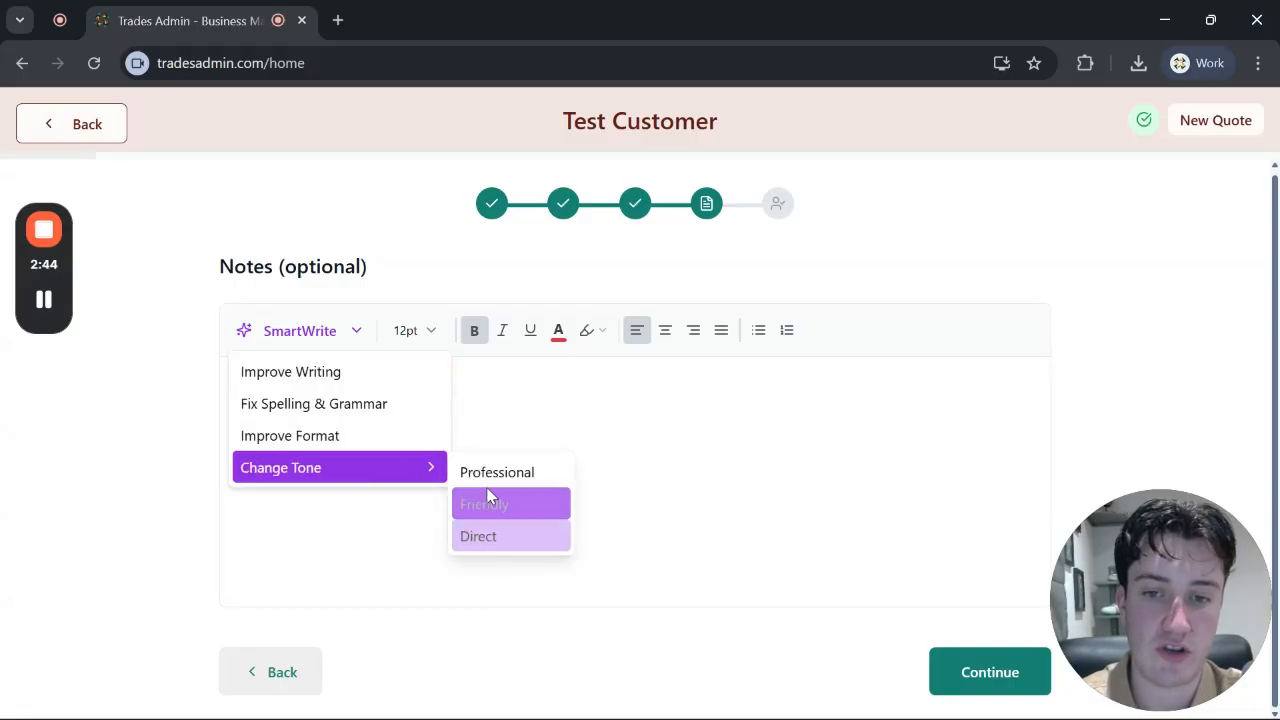
left_click(1163, 329)
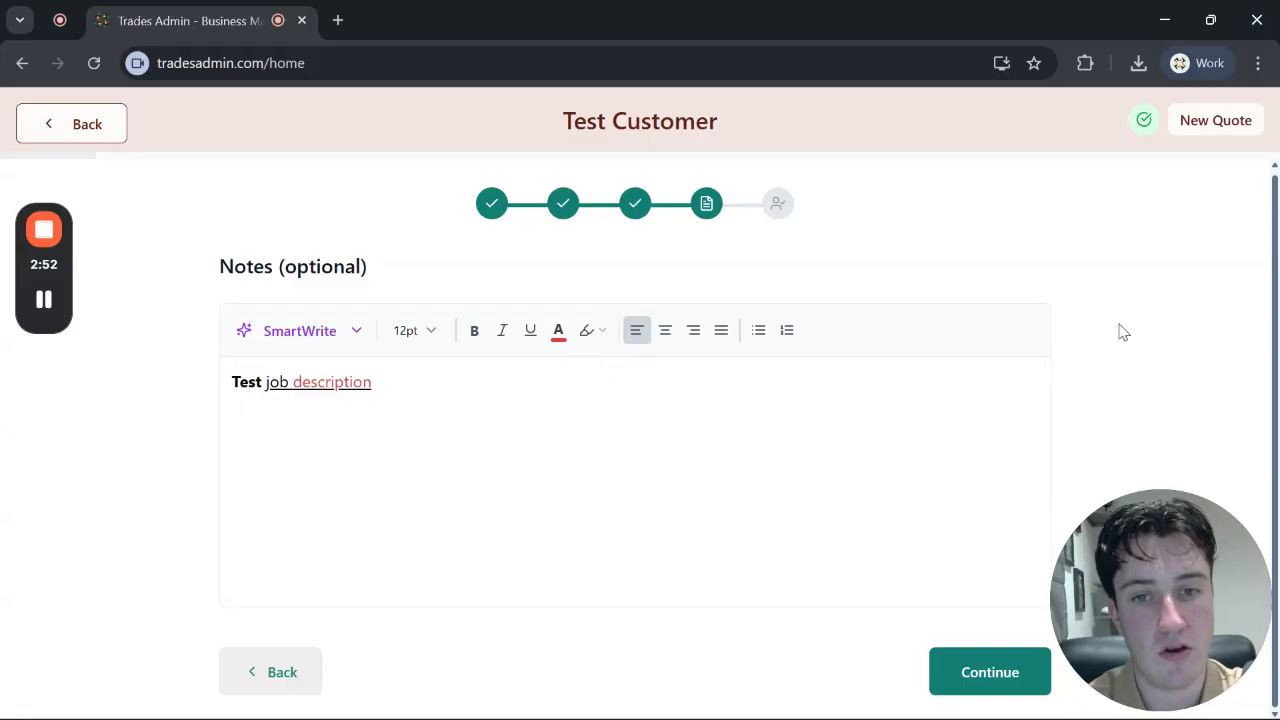
Proceed to the business signature, draw a signature, and set it to be saved for future documents.
left_click(958, 686)
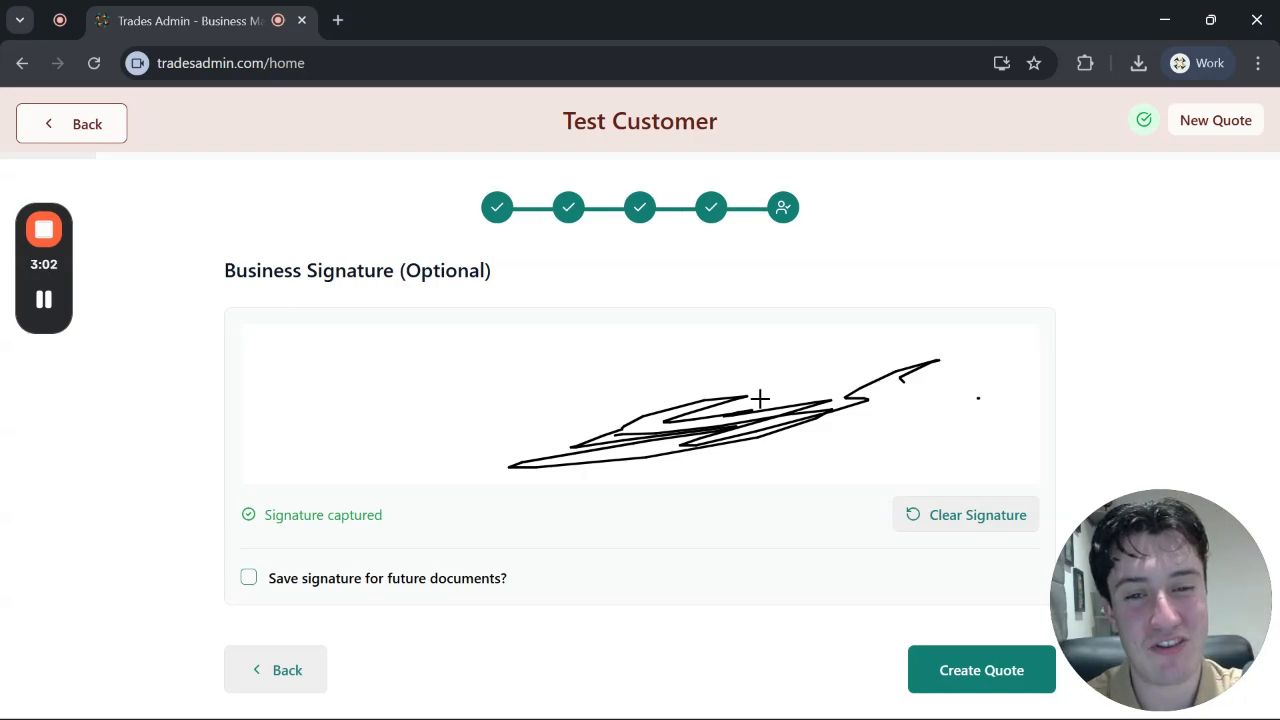
left_click(248, 580)
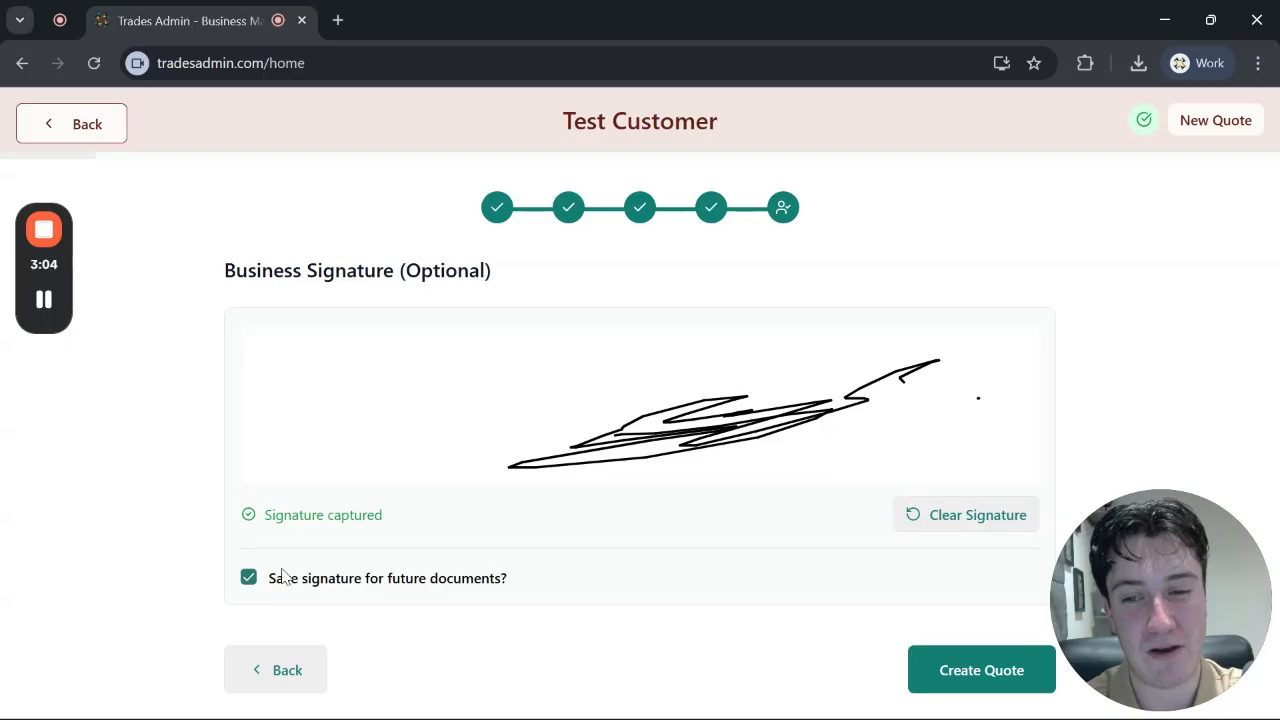
Create the quote without saving the signature for future documents, and review the generated quote from header to signature.
left_click(246, 582)
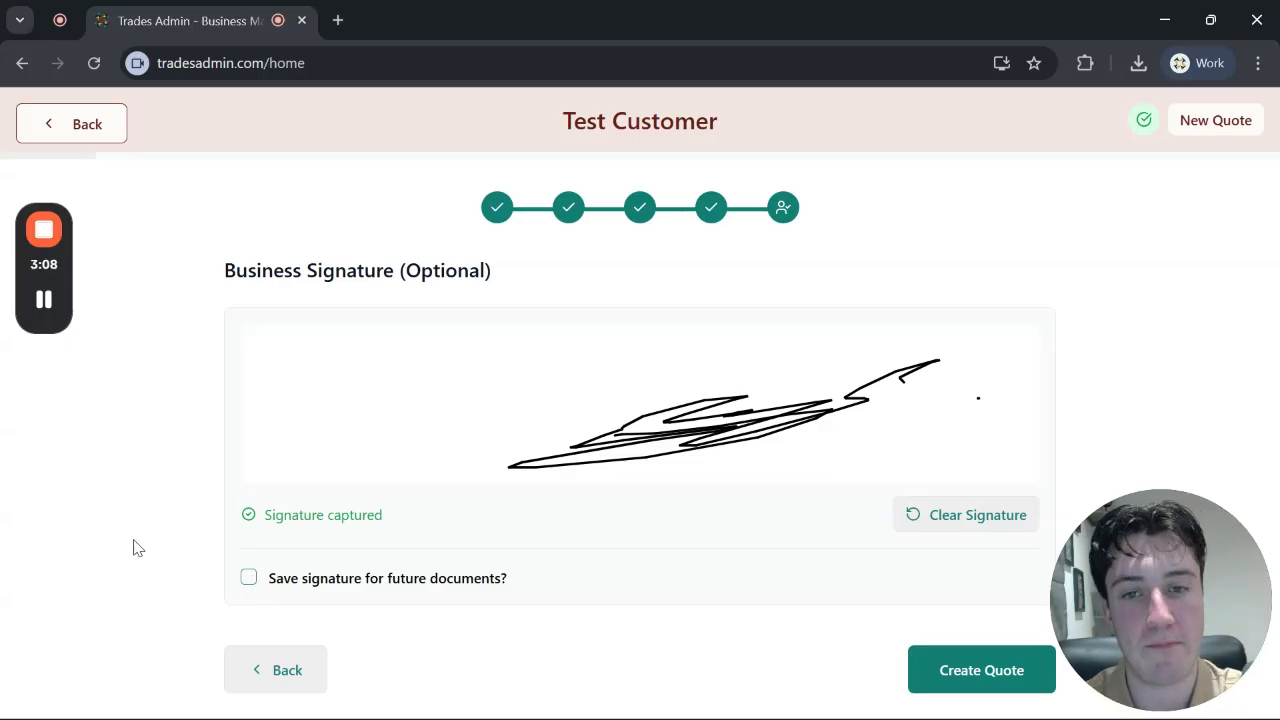
left_click(965, 680)
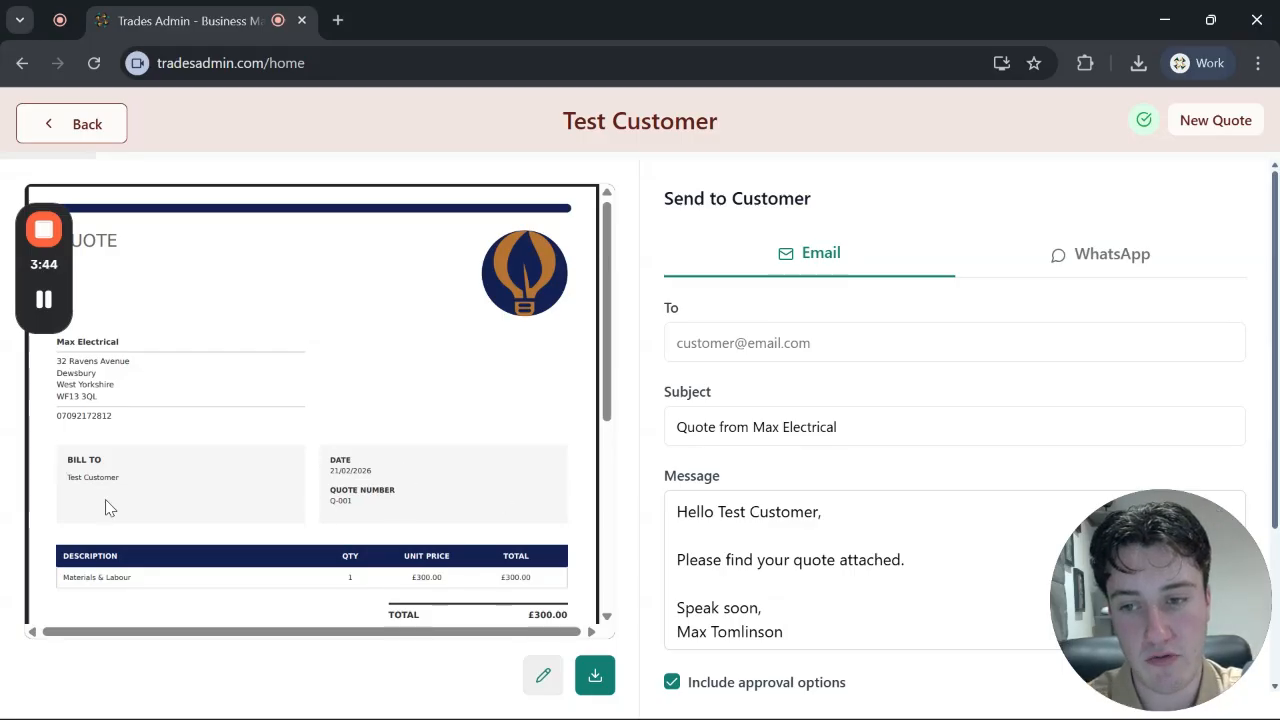
left_click_drag(608, 396, 609, 468)
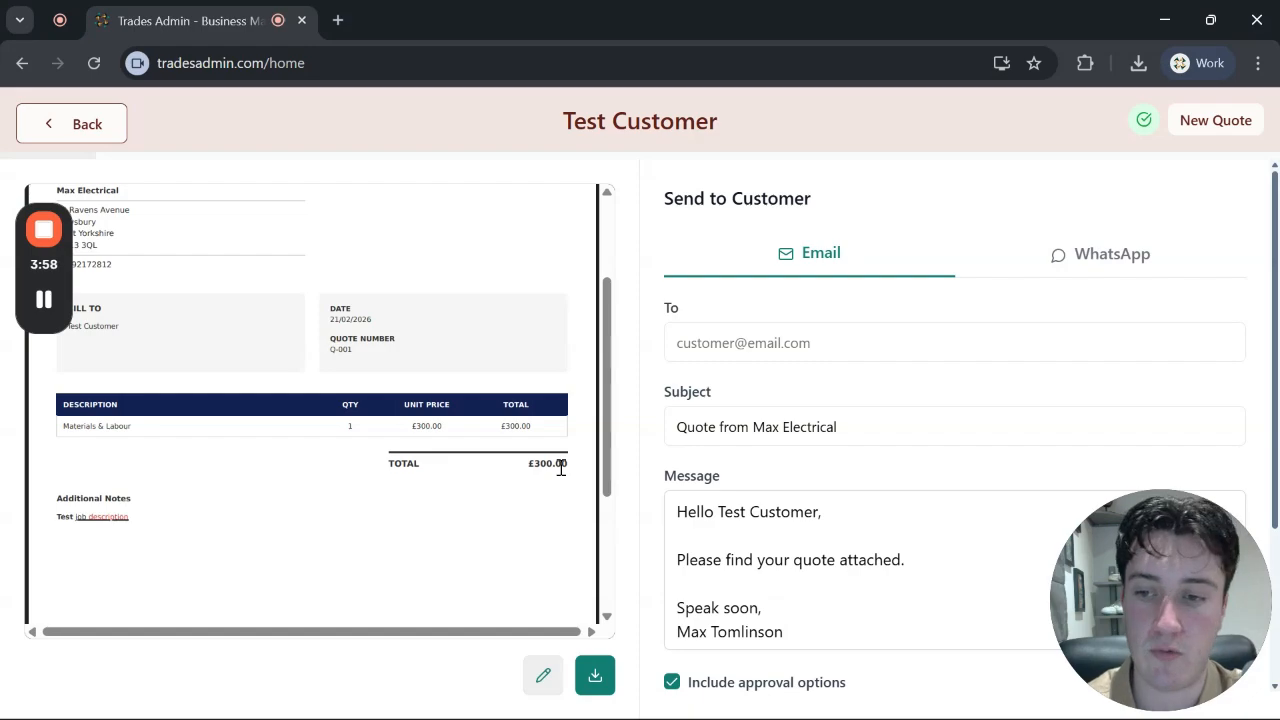
scroll(131, 522, "down", 2)
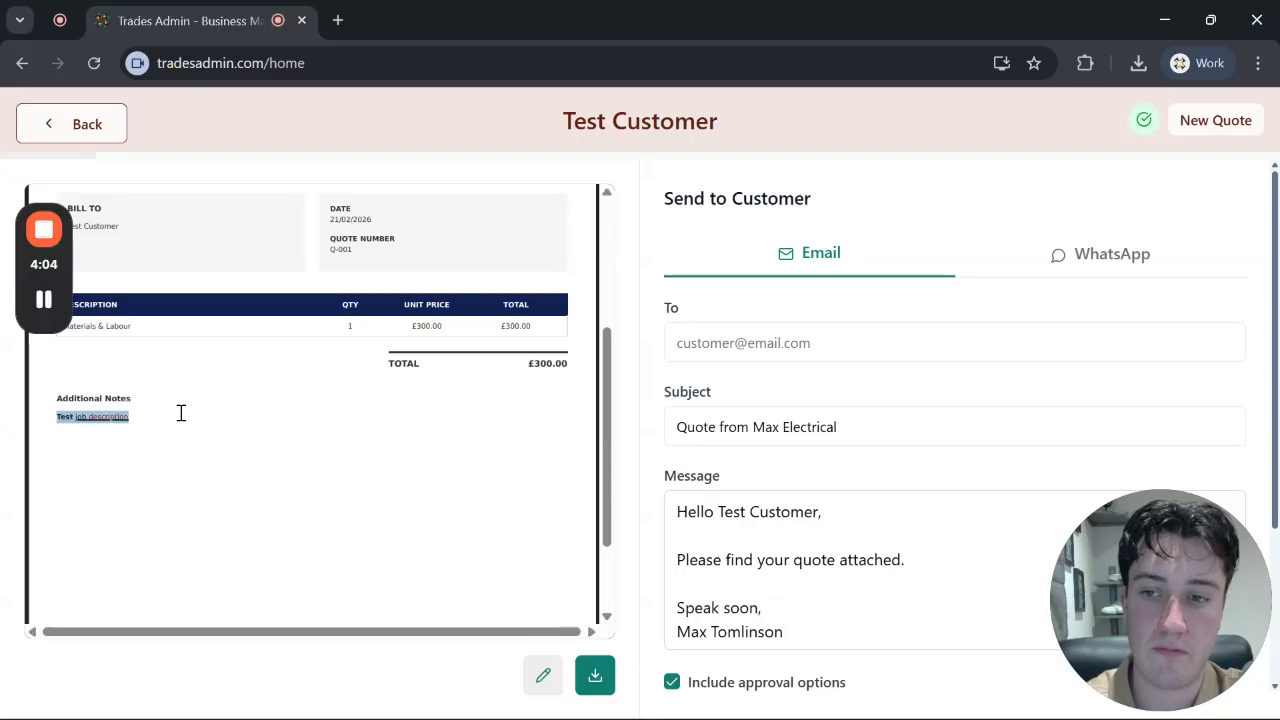
left_click_drag(614, 460, 614, 523)
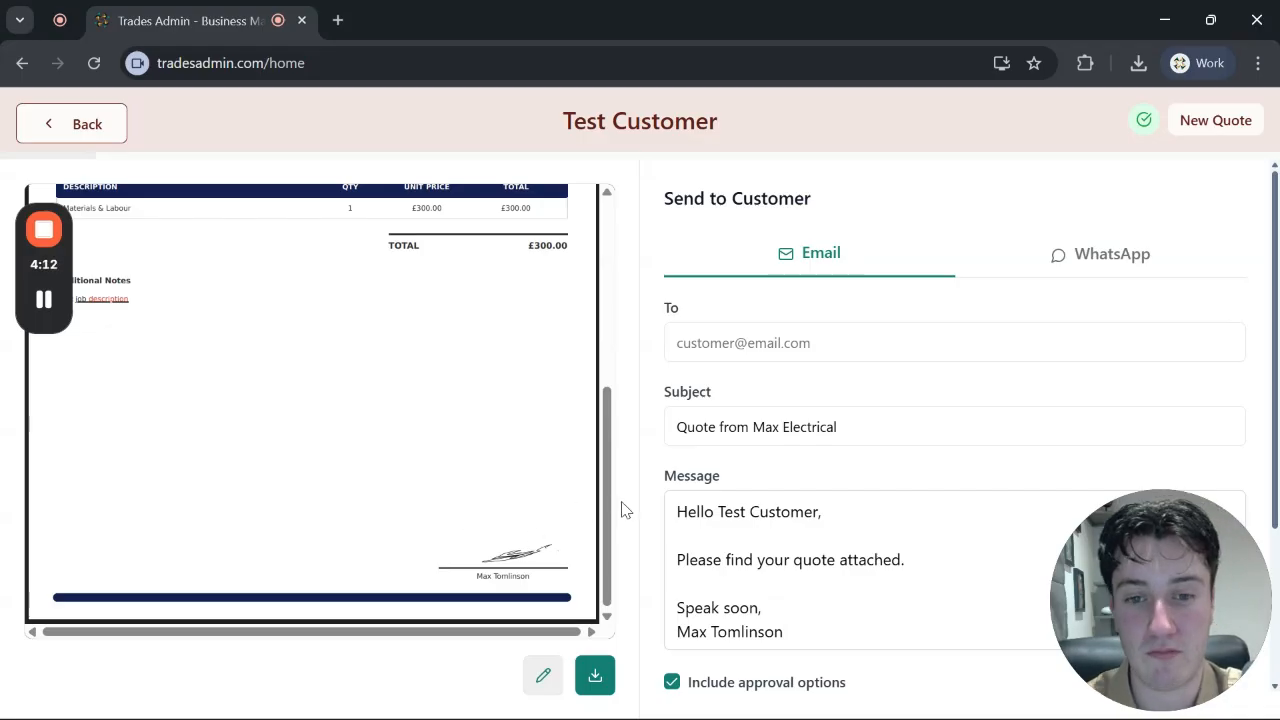
left_click_drag(610, 510, 602, 315)
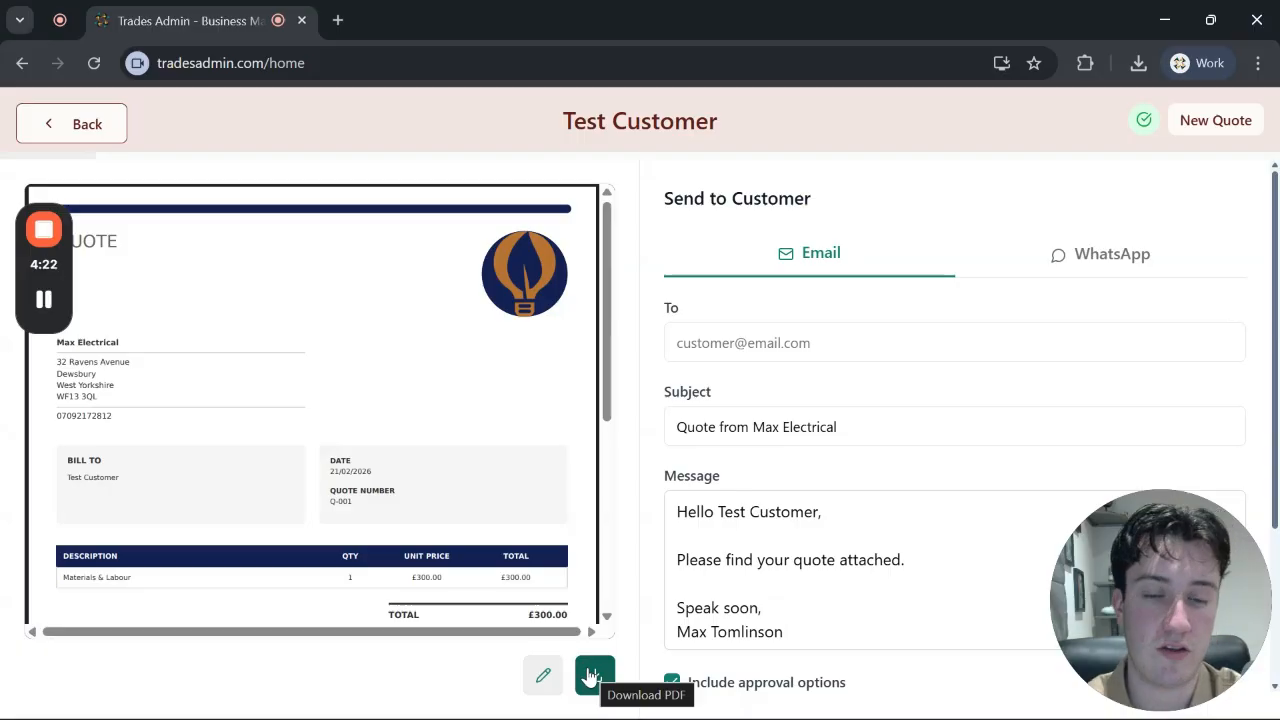
Examine the email form for sending the quote, including its recipient, message, approval option and attachment choices.
left_click(710, 347)
left_click(792, 308)
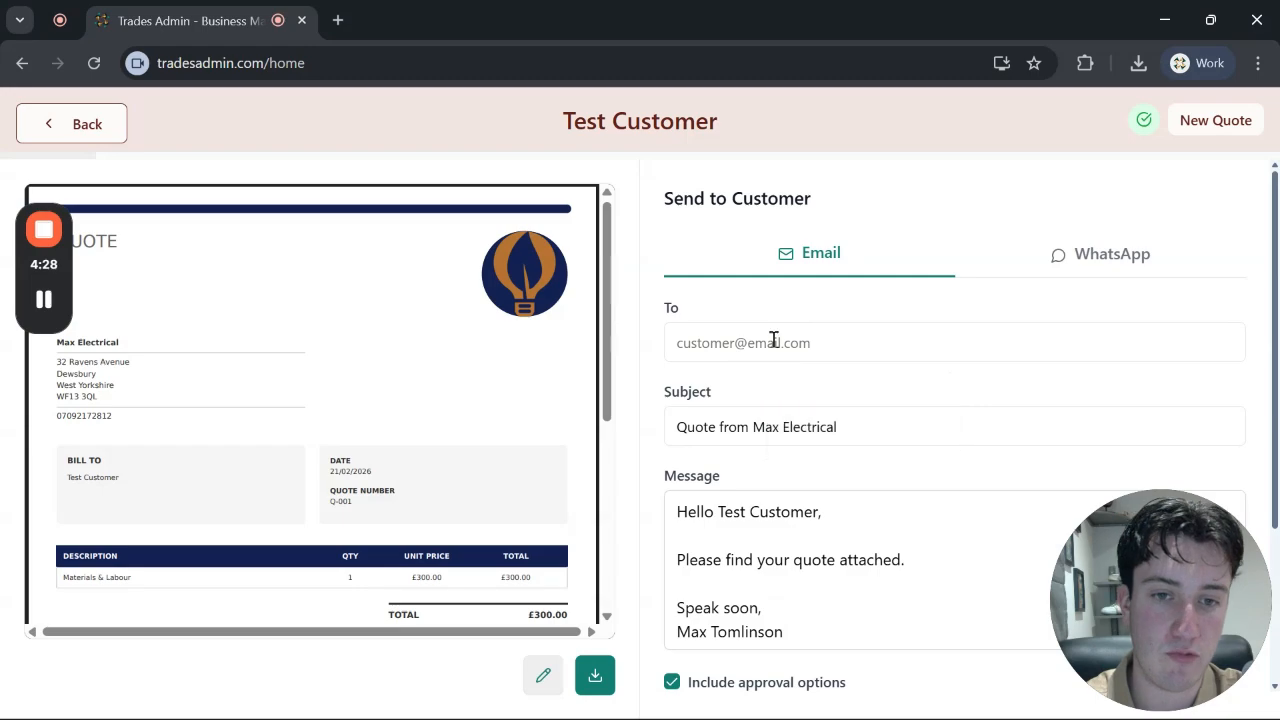
scroll(864, 459, "down", 1)
scroll(818, 517, "down", 2)
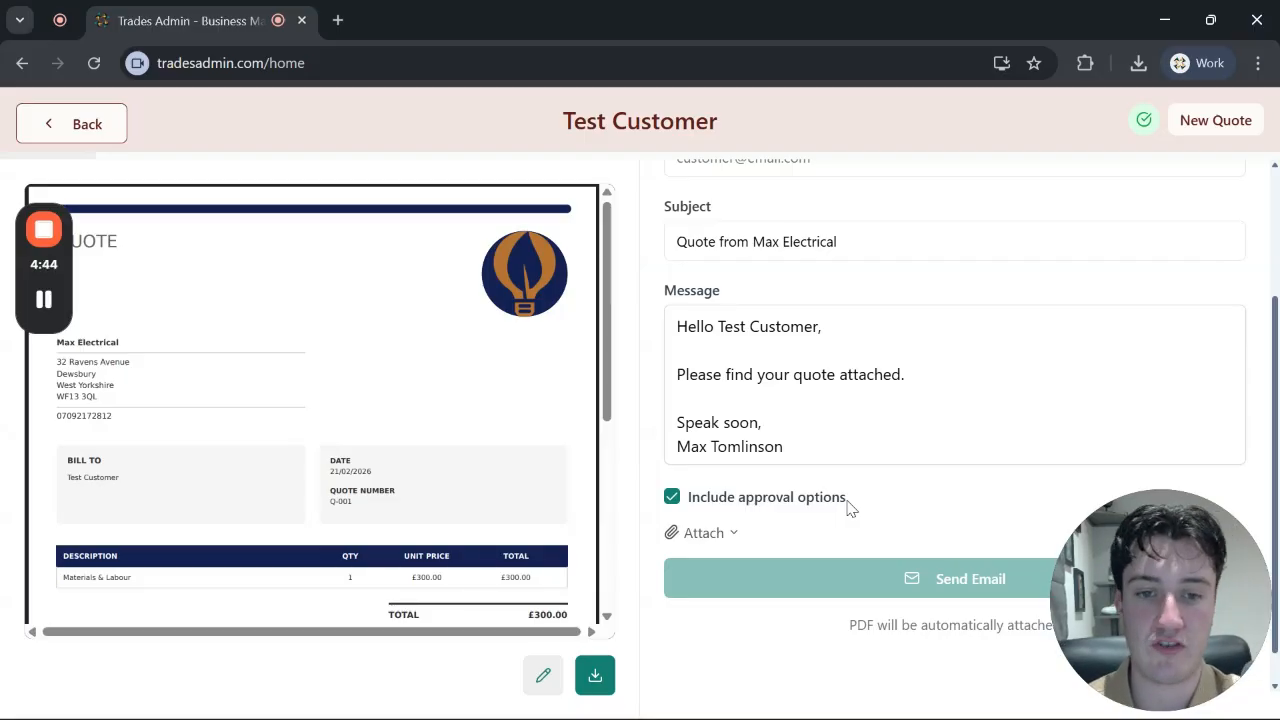
left_click(716, 533)
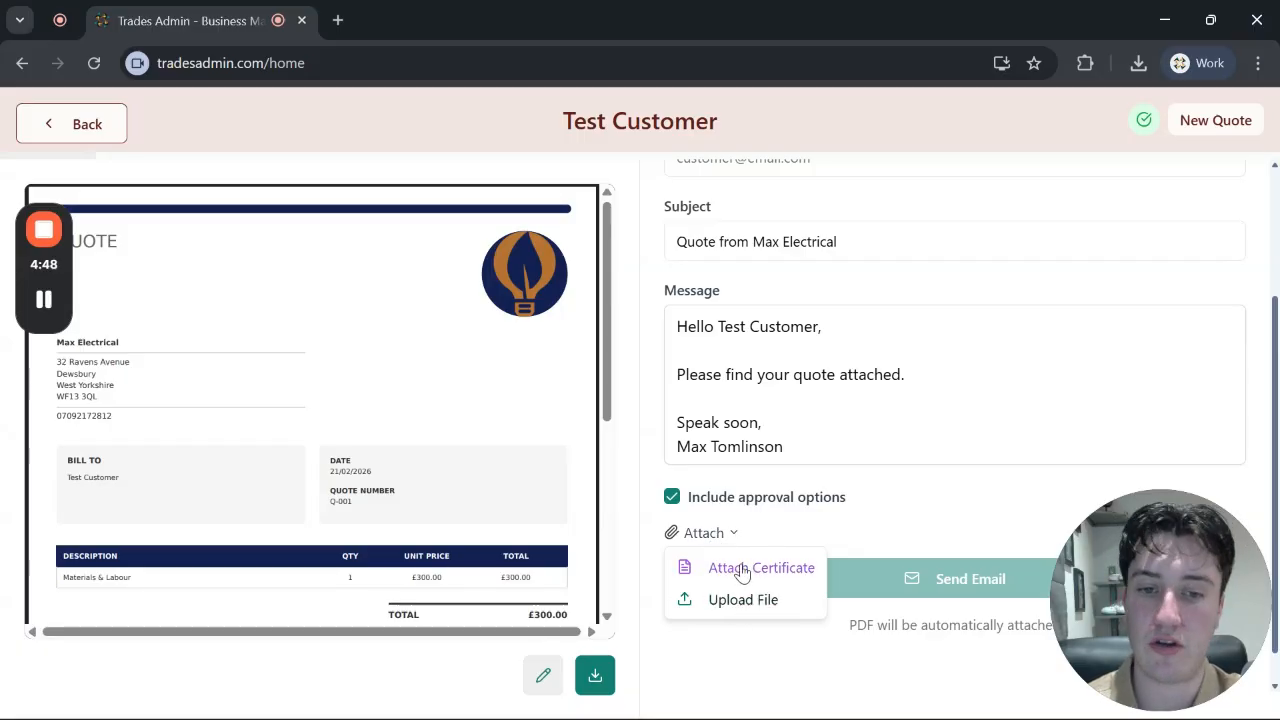
left_click(912, 494)
scroll(1276, 416, "down", 1)
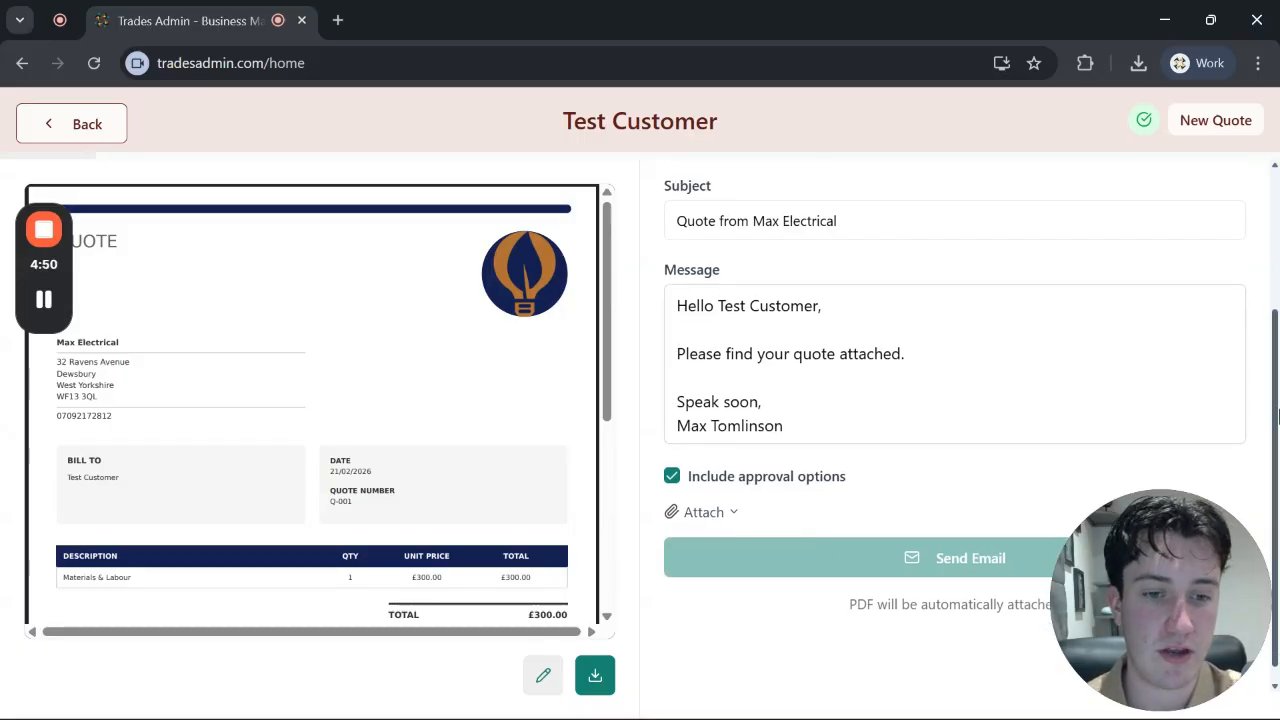
left_click_drag(1202, 581, 1222, 457)
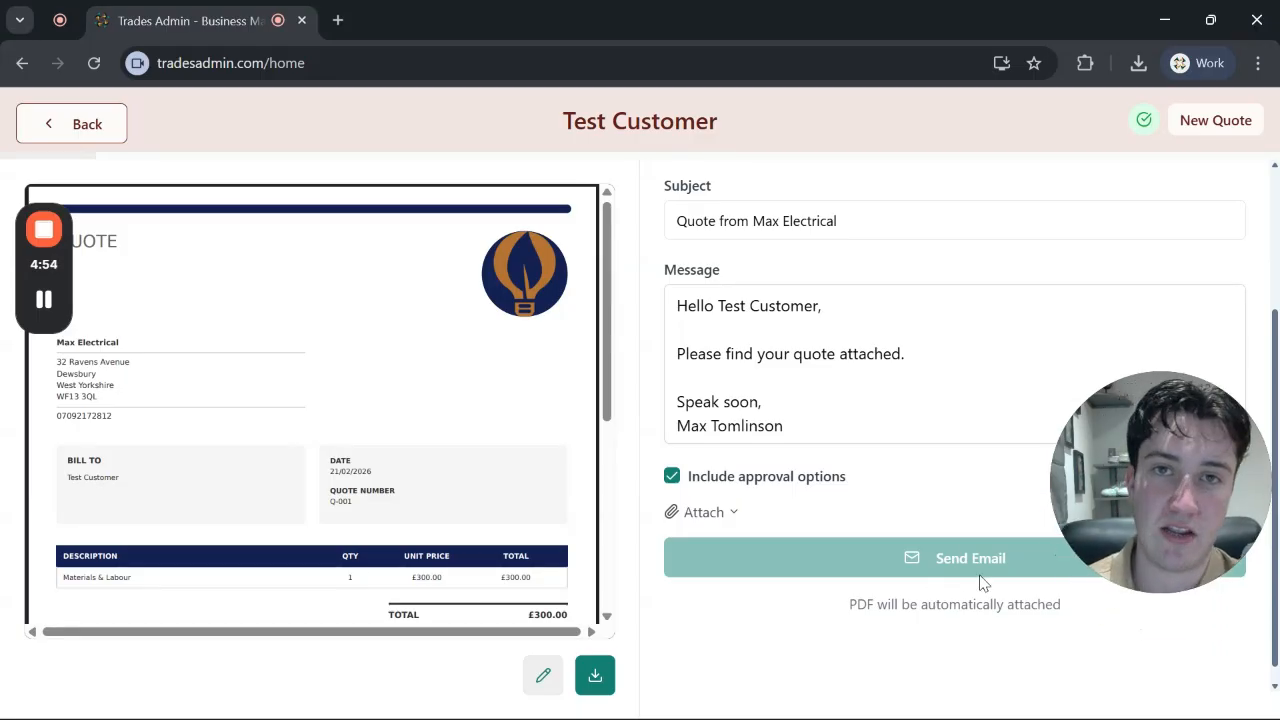
left_click_drag(1164, 480, 1170, 598)
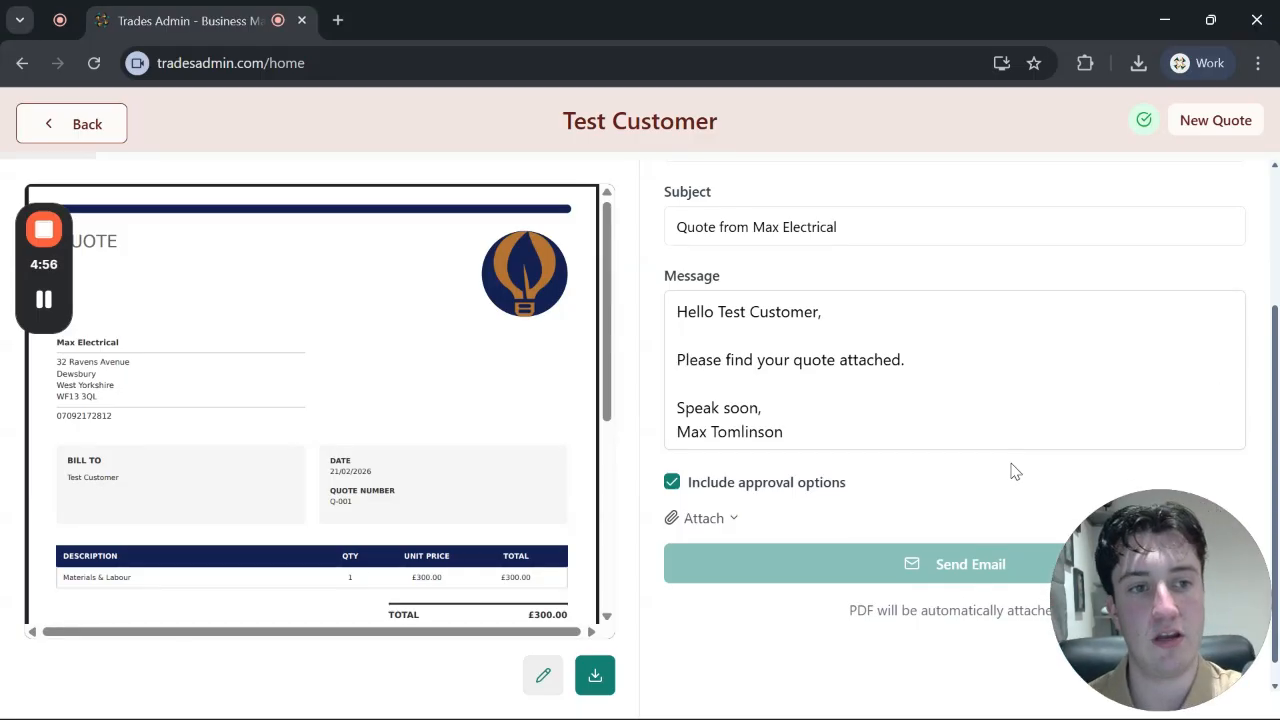
scroll(1011, 465, "up", 2)
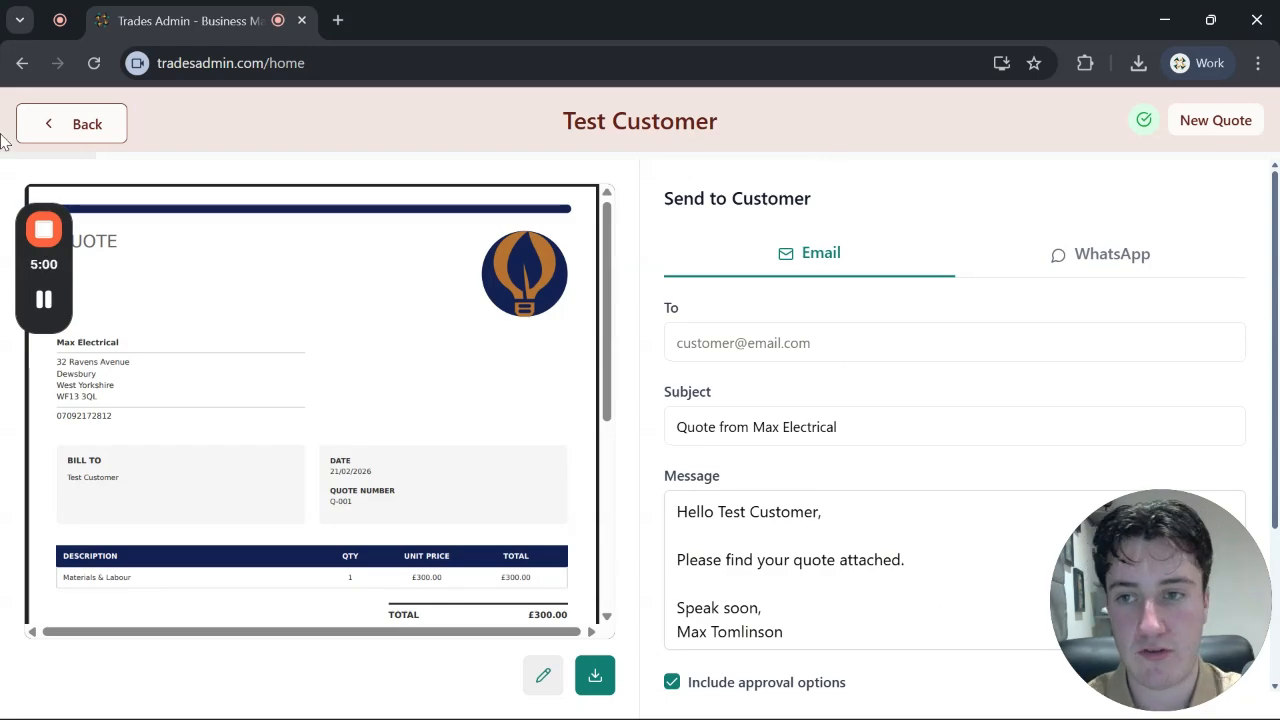
Leave the new quote and reopen the draft from the documents in Test Customer's record.
left_click(58, 140)
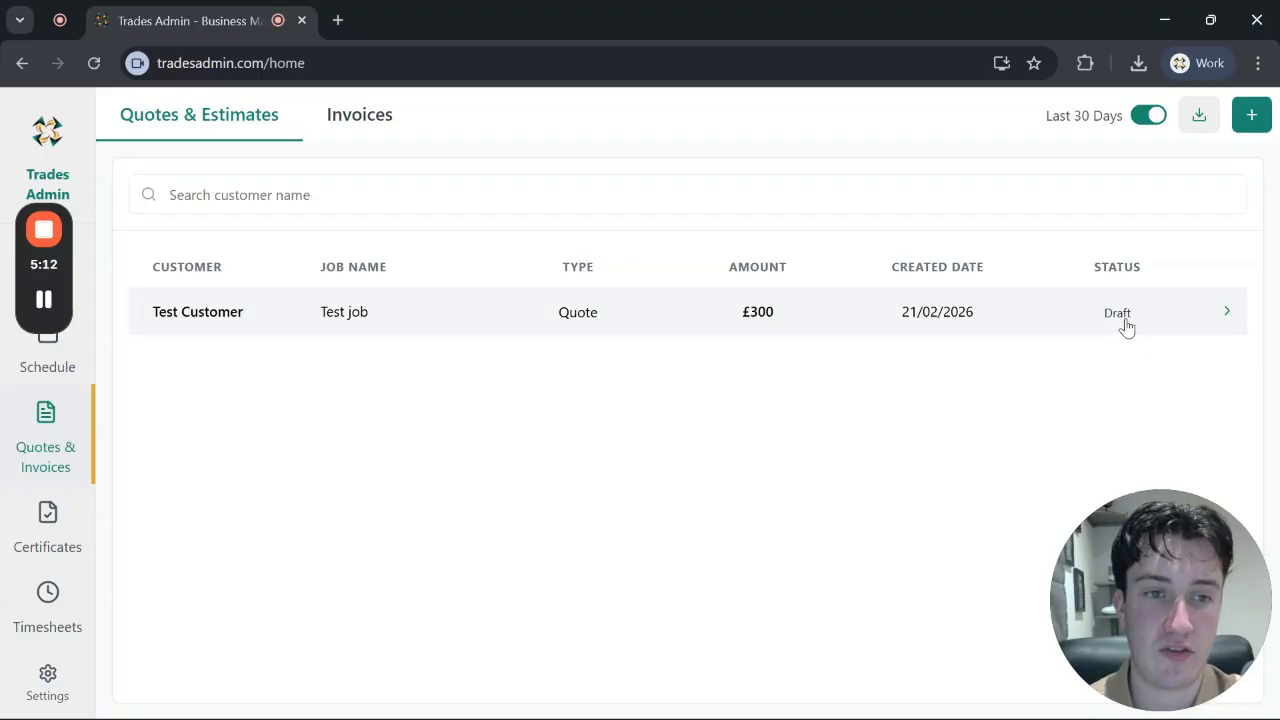
left_click(89, 271)
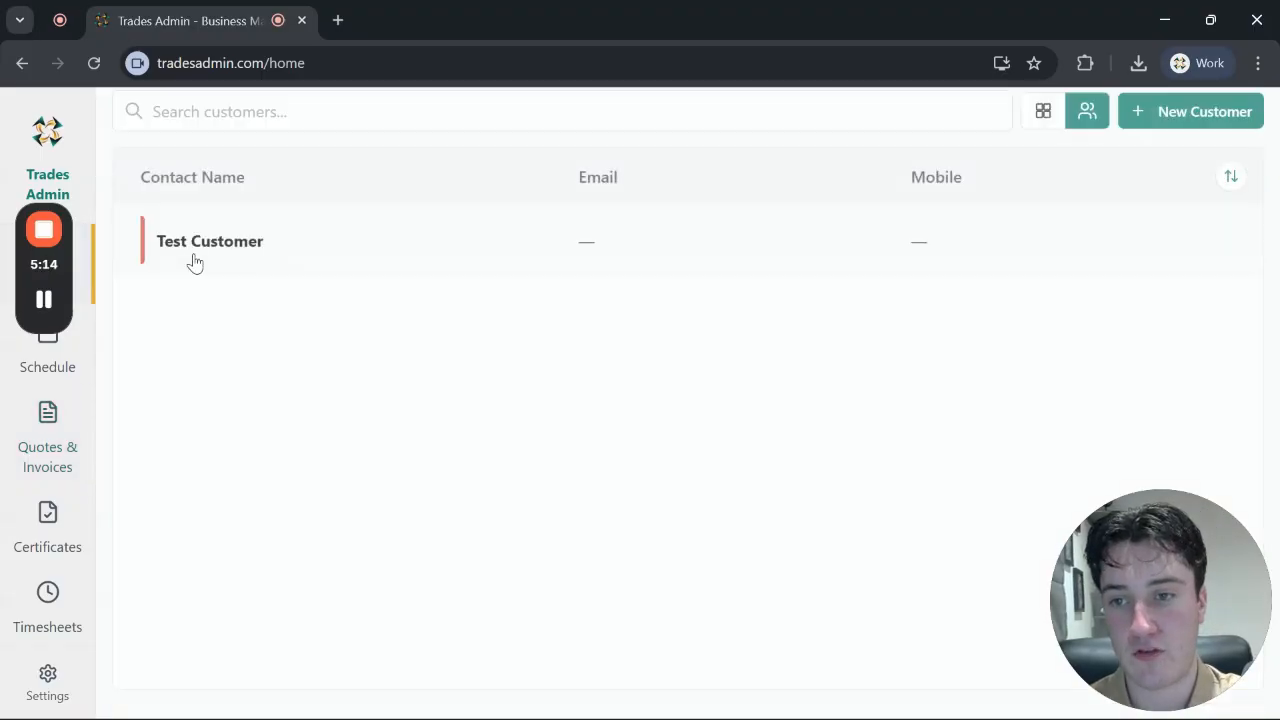
left_click(672, 262)
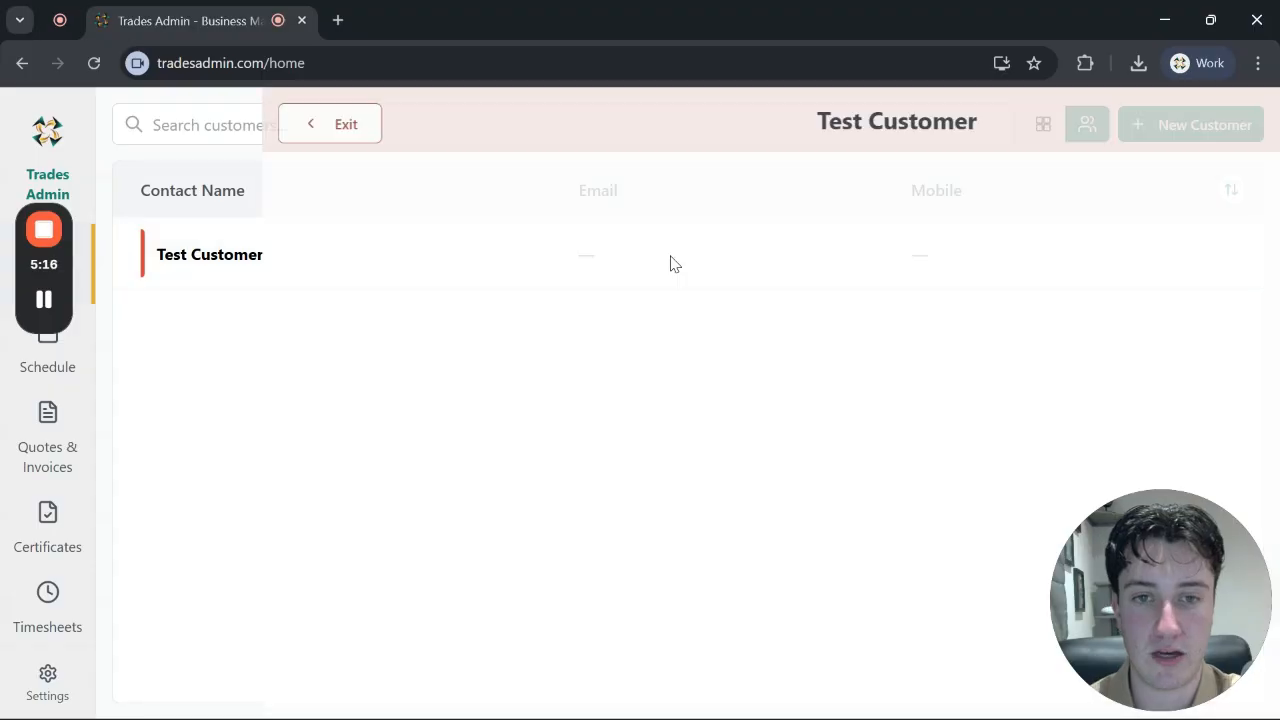
scroll(700, 262, "down", 1)
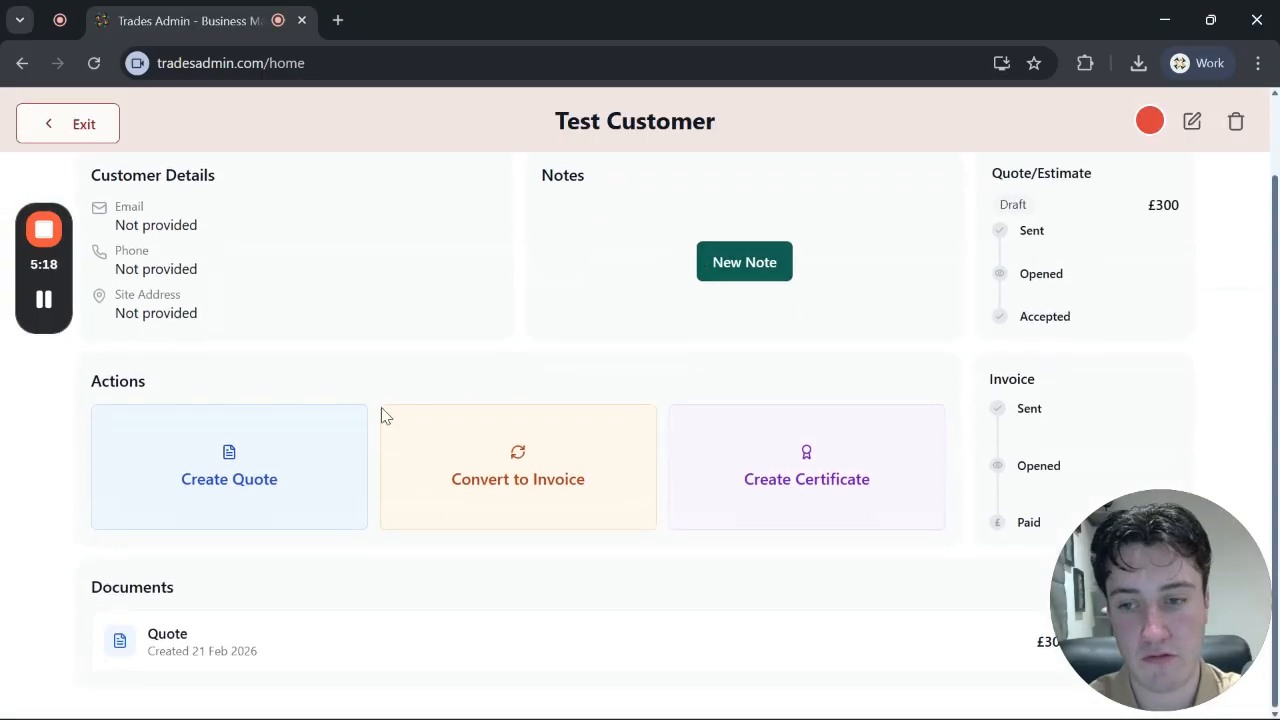
left_click_drag(1232, 542, 1242, 443)
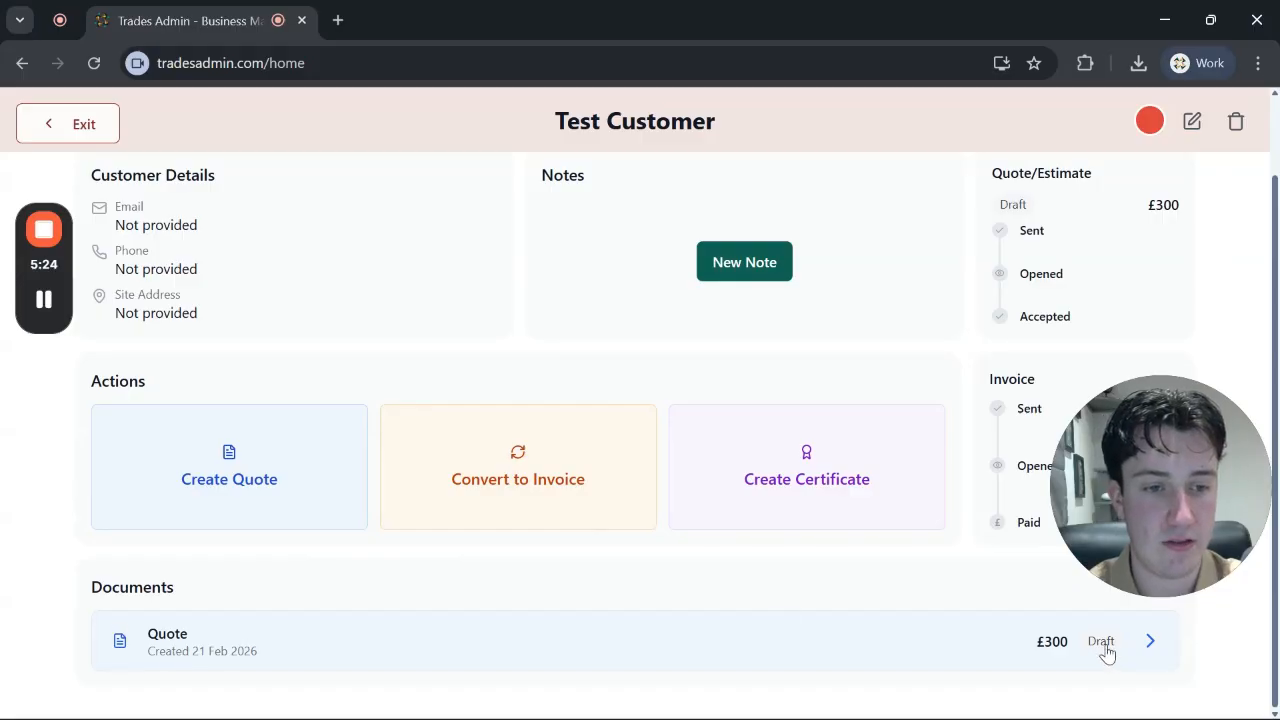
left_click(865, 640)
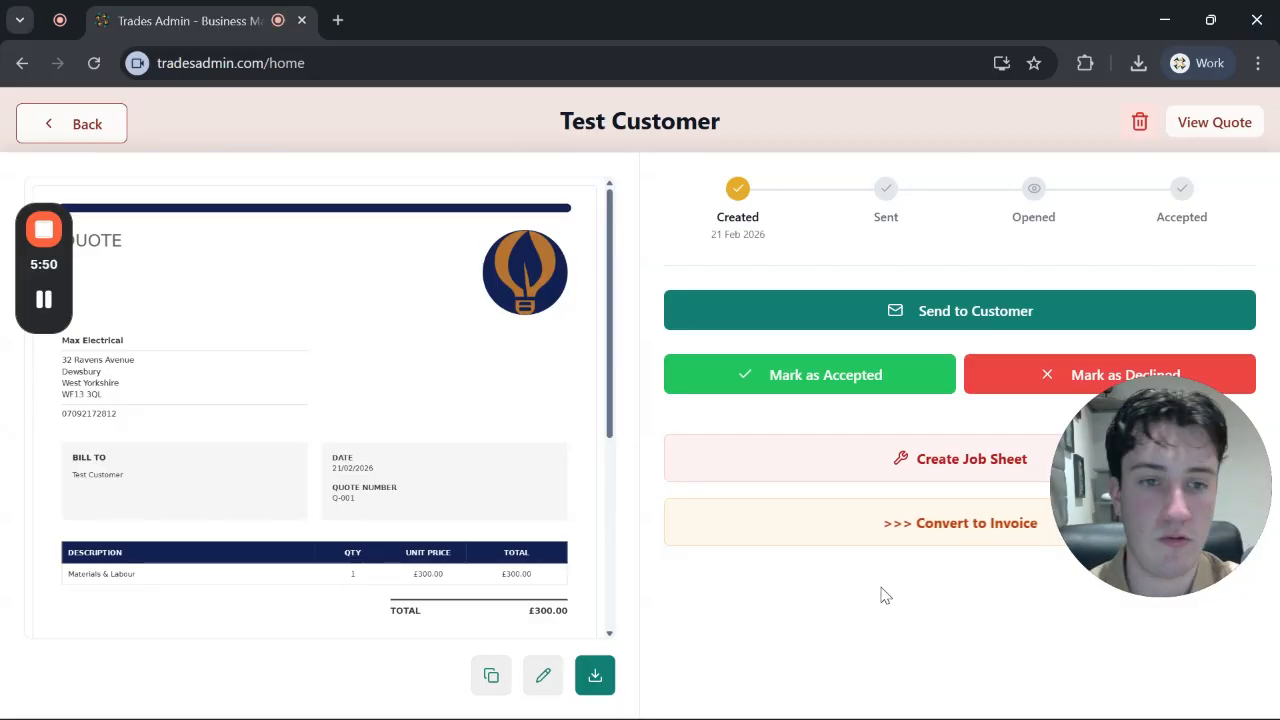
Create a job sheet from the quote and review its customer details and description of work.
left_click(877, 467)
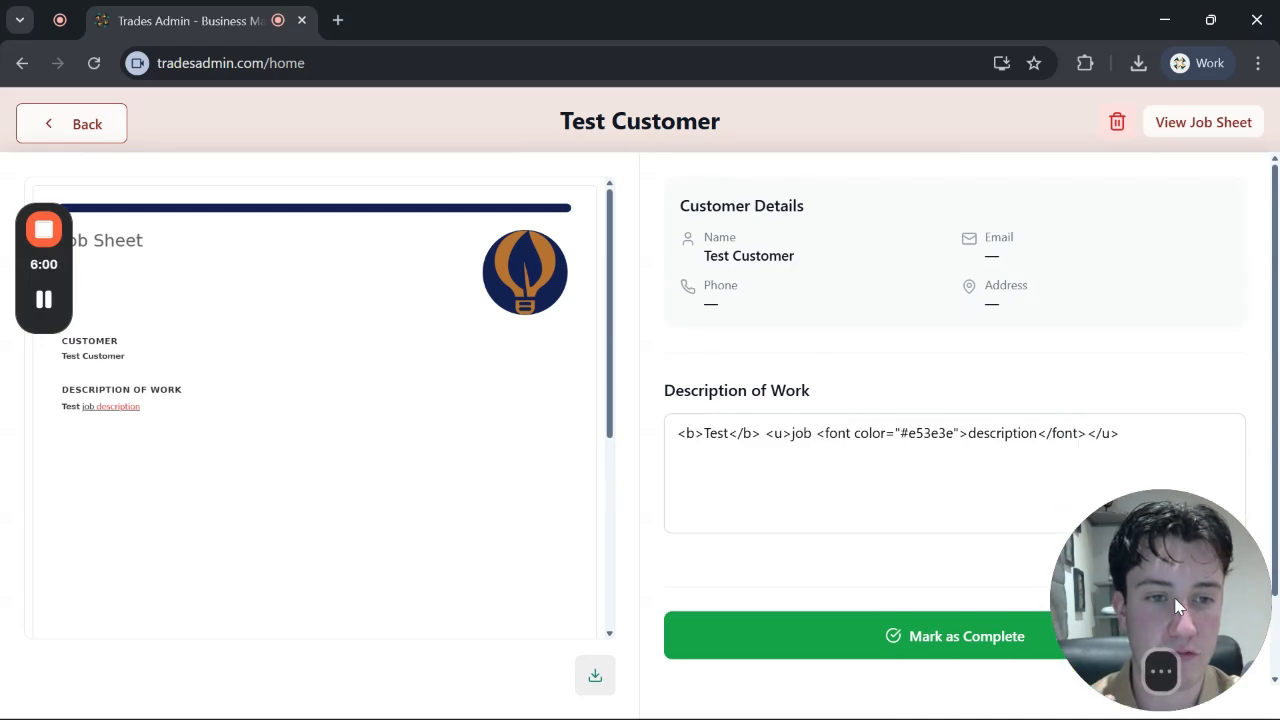
left_click_drag(1123, 433, 1006, 359)
left_click(1000, 372)
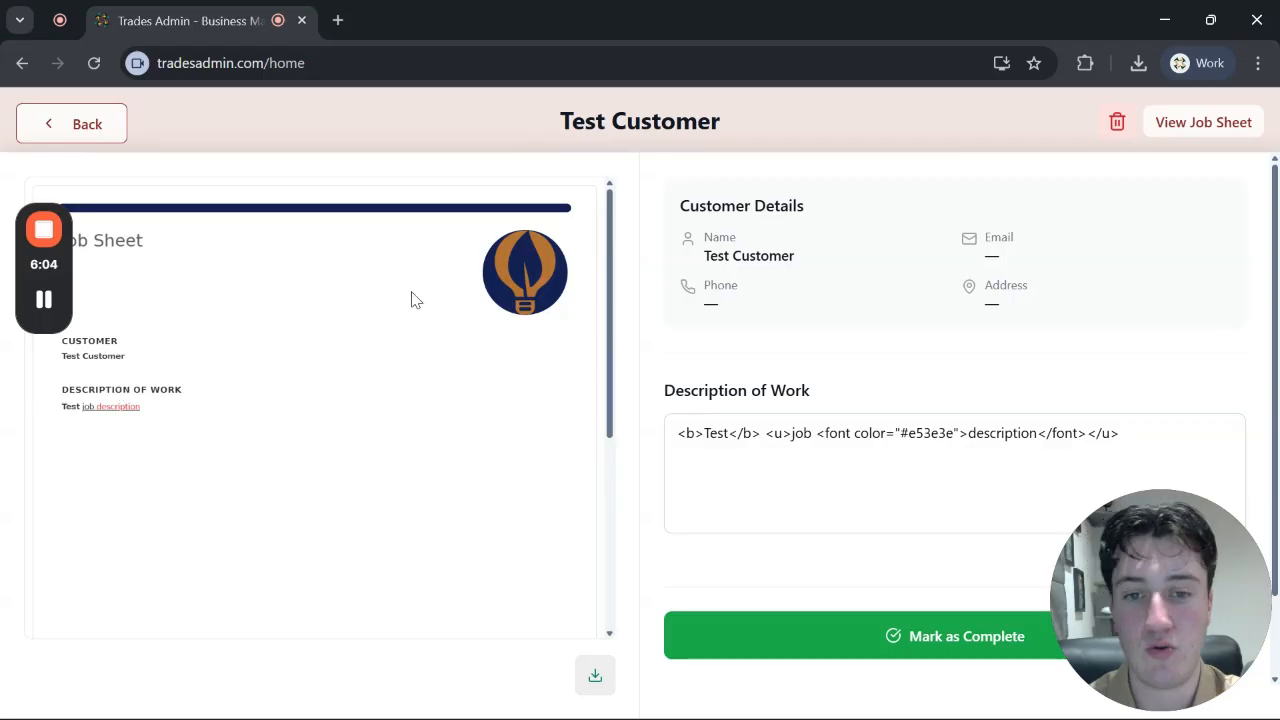
scroll(413, 300, "down", 2)
scroll(411, 317, "down", 2)
scroll(417, 363, "up", 4)
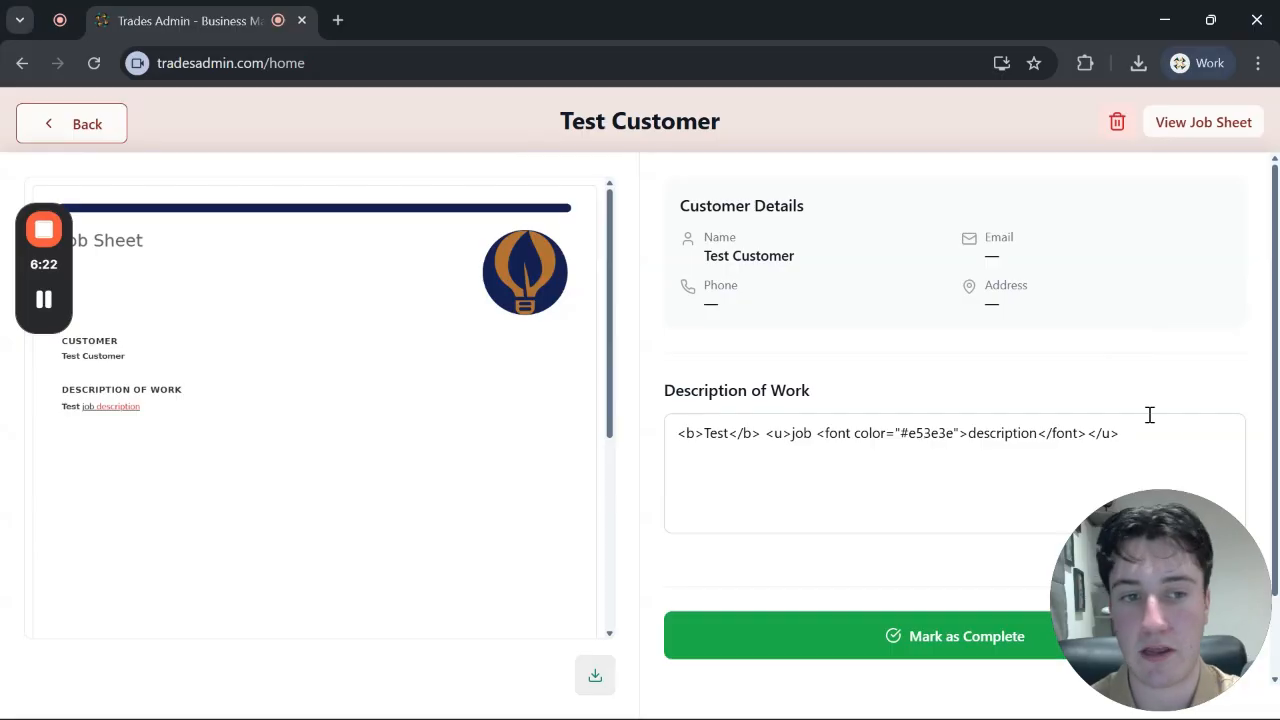
scroll(1165, 420, "down", 1)
scroll(1153, 357, "up", 1)
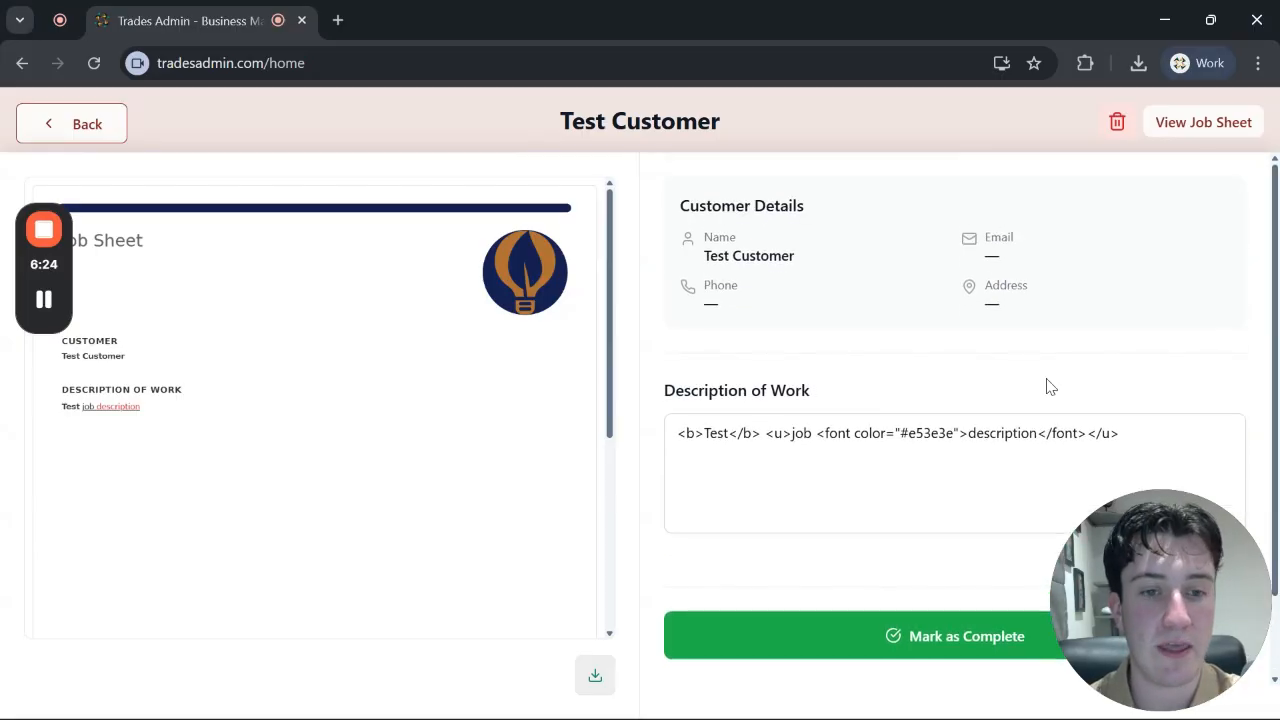
Open the job sheet from Test Customer's documents, mark it as complete, and return to the customer record.
left_click(35, 138)
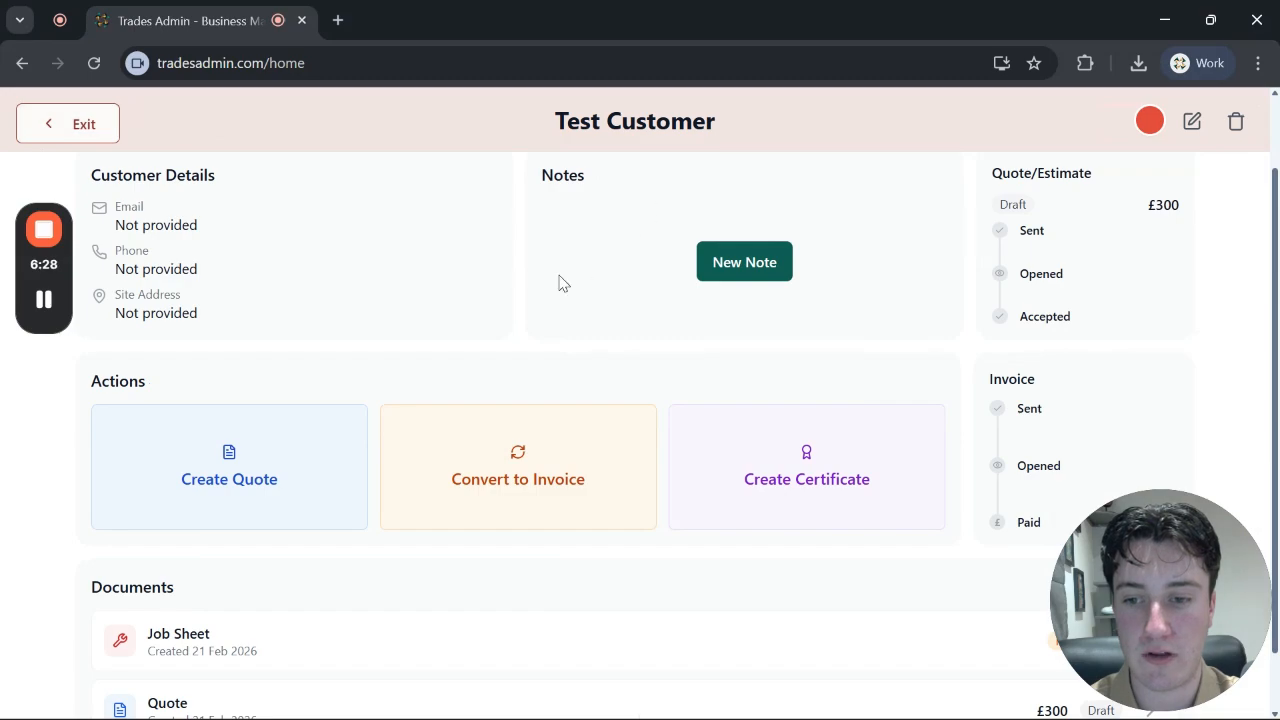
scroll(600, 240, "down", 1)
left_click_drag(1162, 552, 1189, 362)
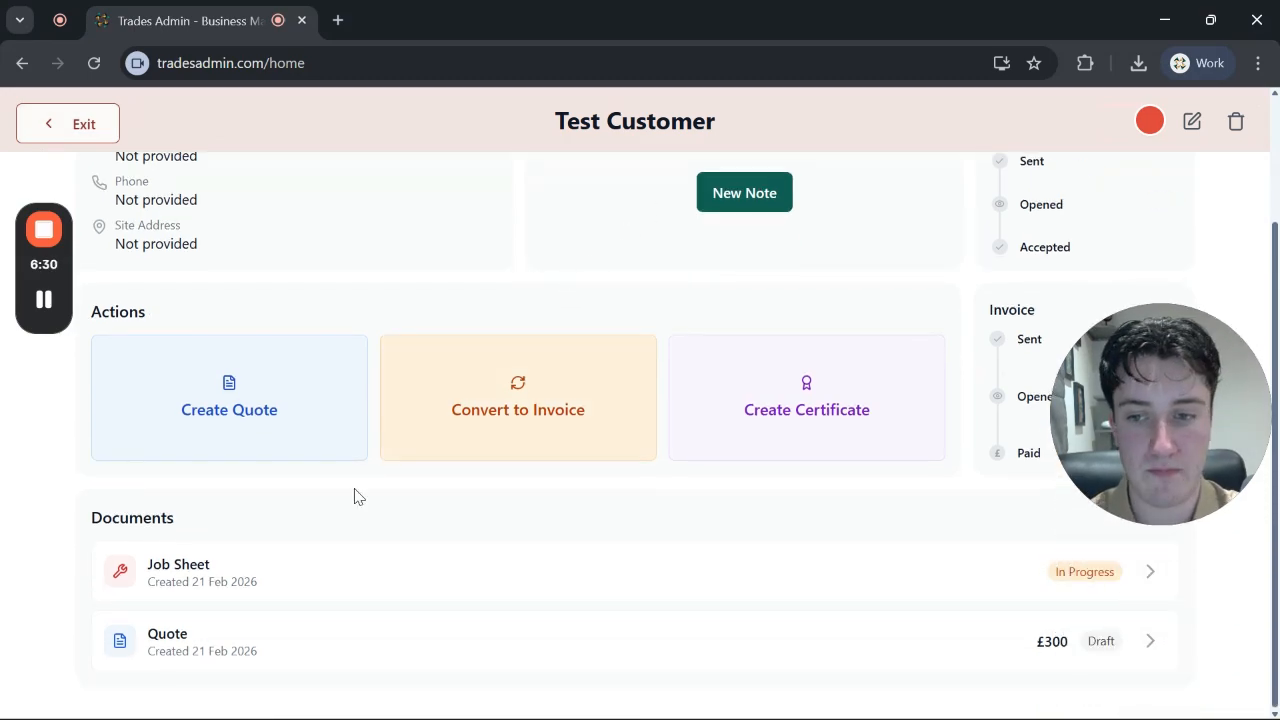
left_click(431, 577)
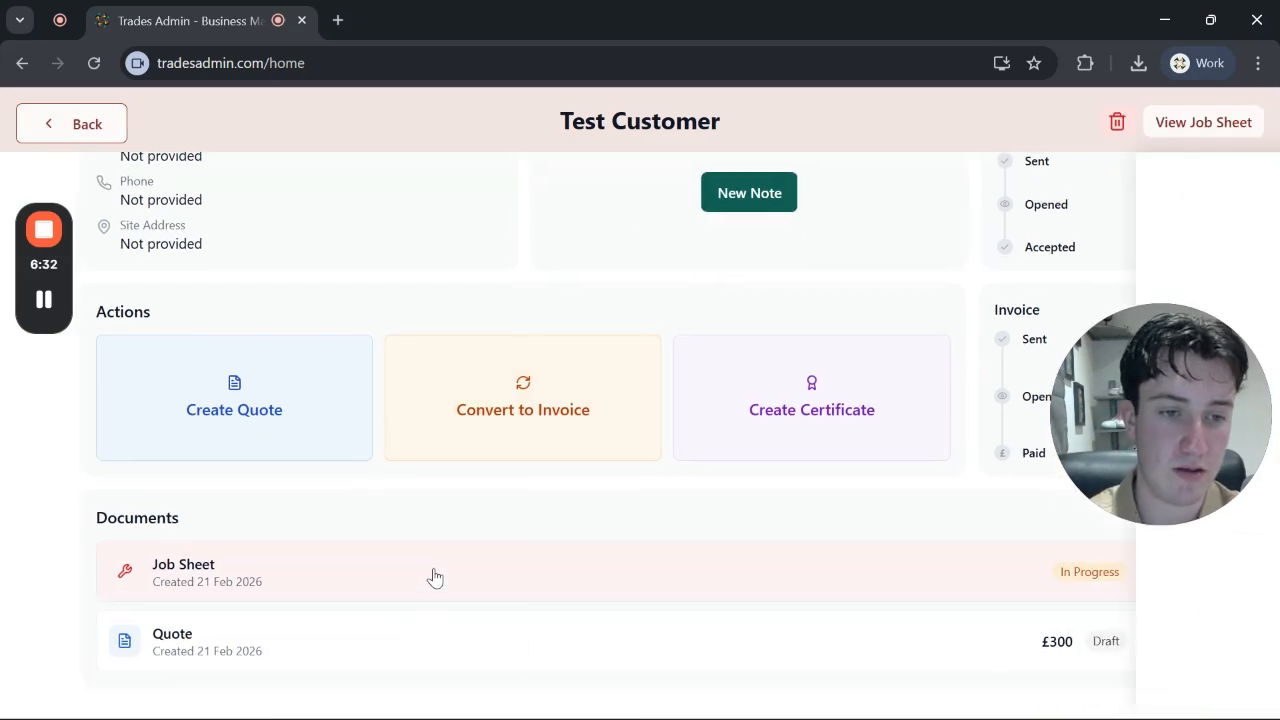
left_click(863, 650)
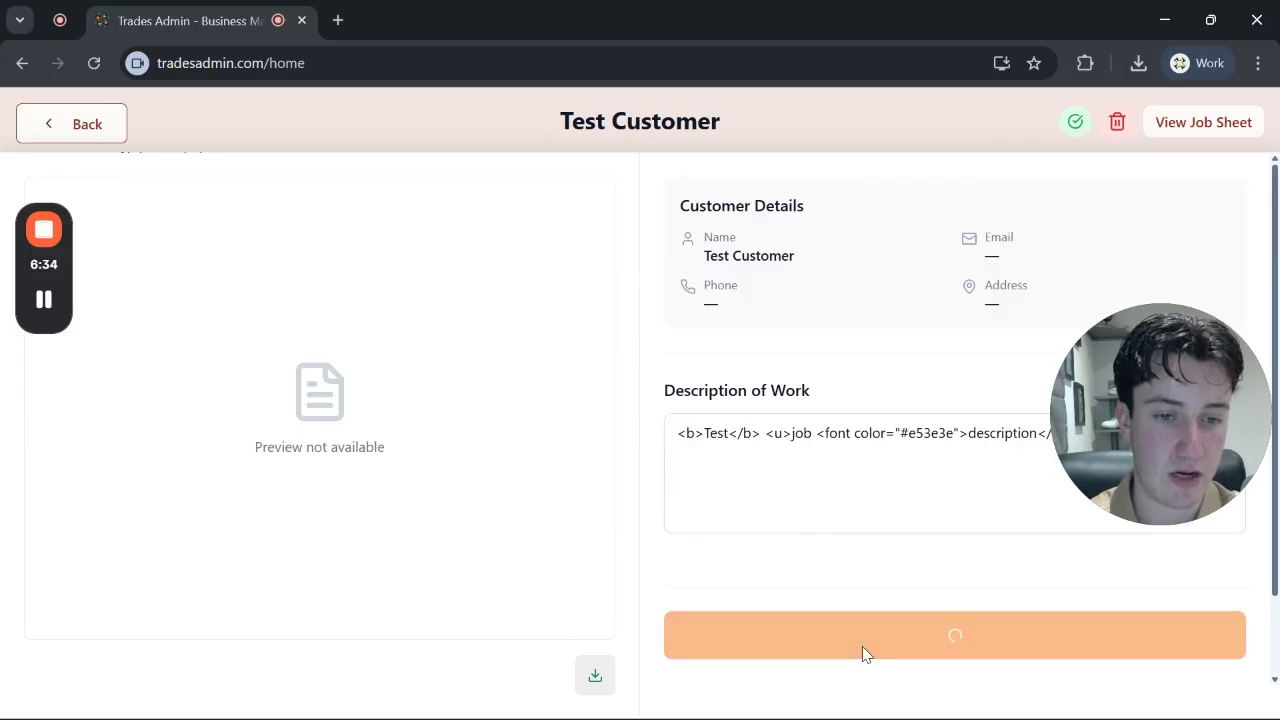
left_click(88, 122)
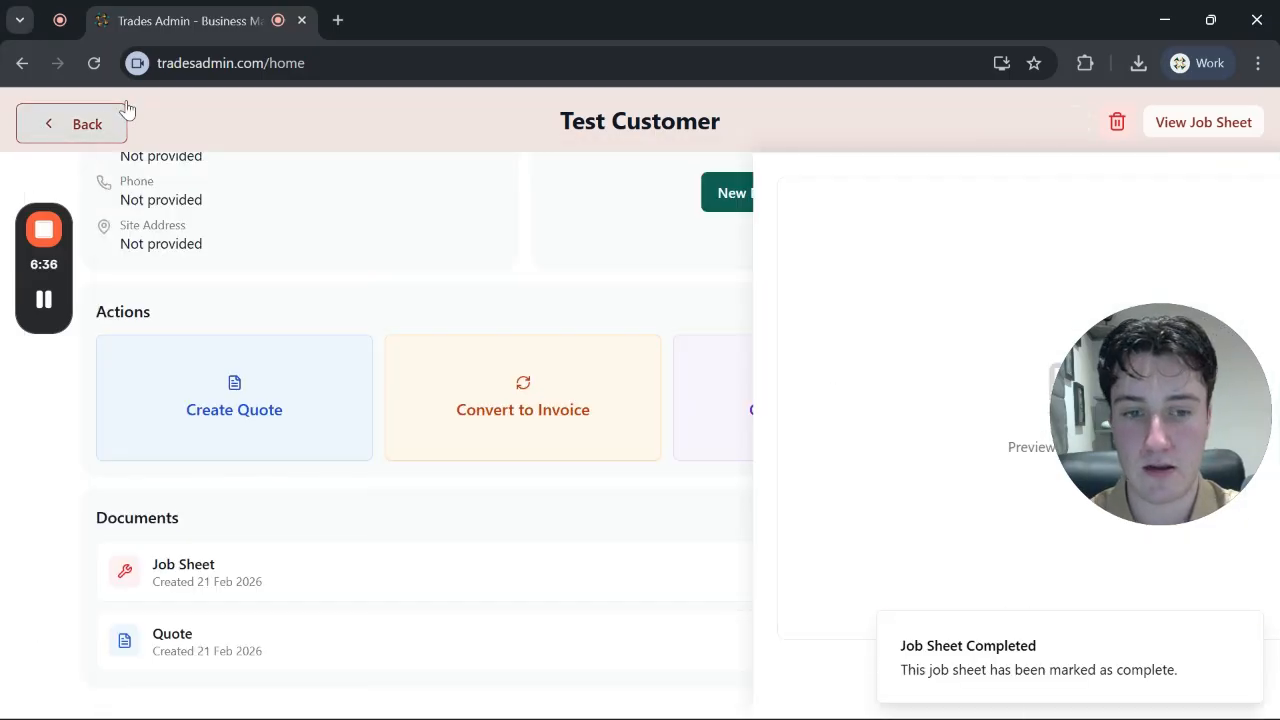
left_click(1243, 634)
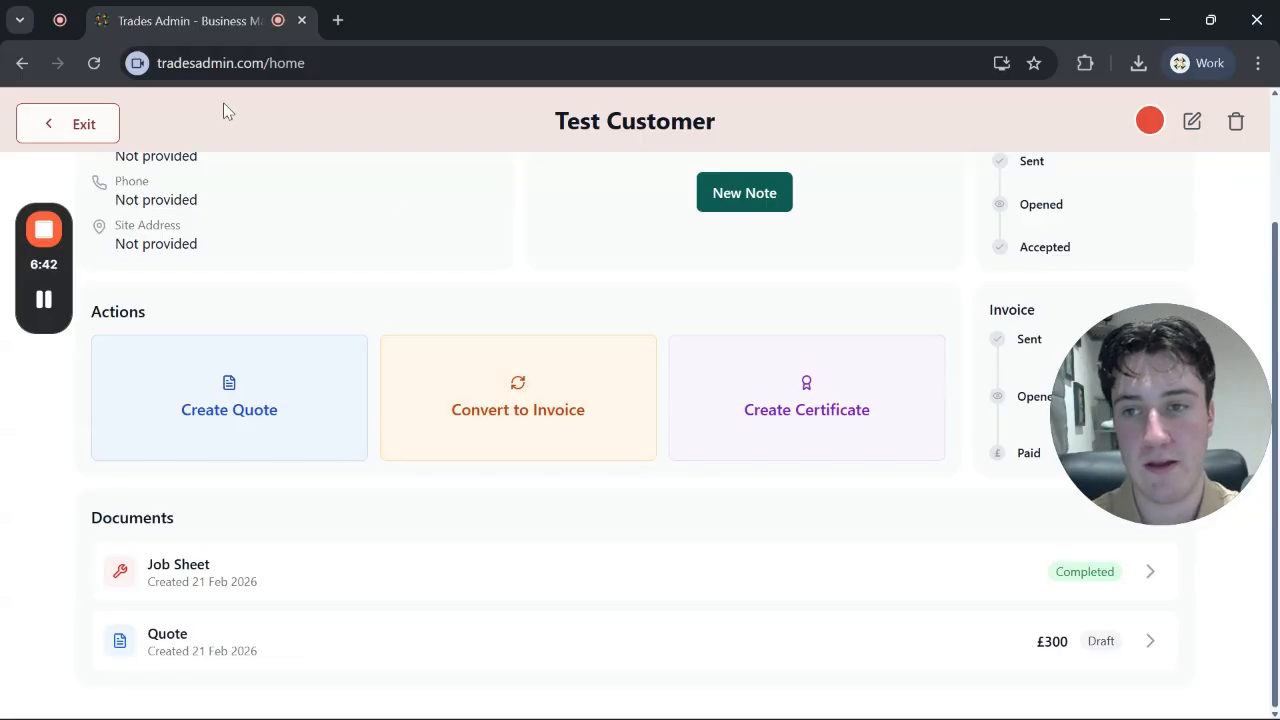
Open Test Customer's quote from the quotes and estimates list and start converting it to an invoice.
left_click(38, 119)
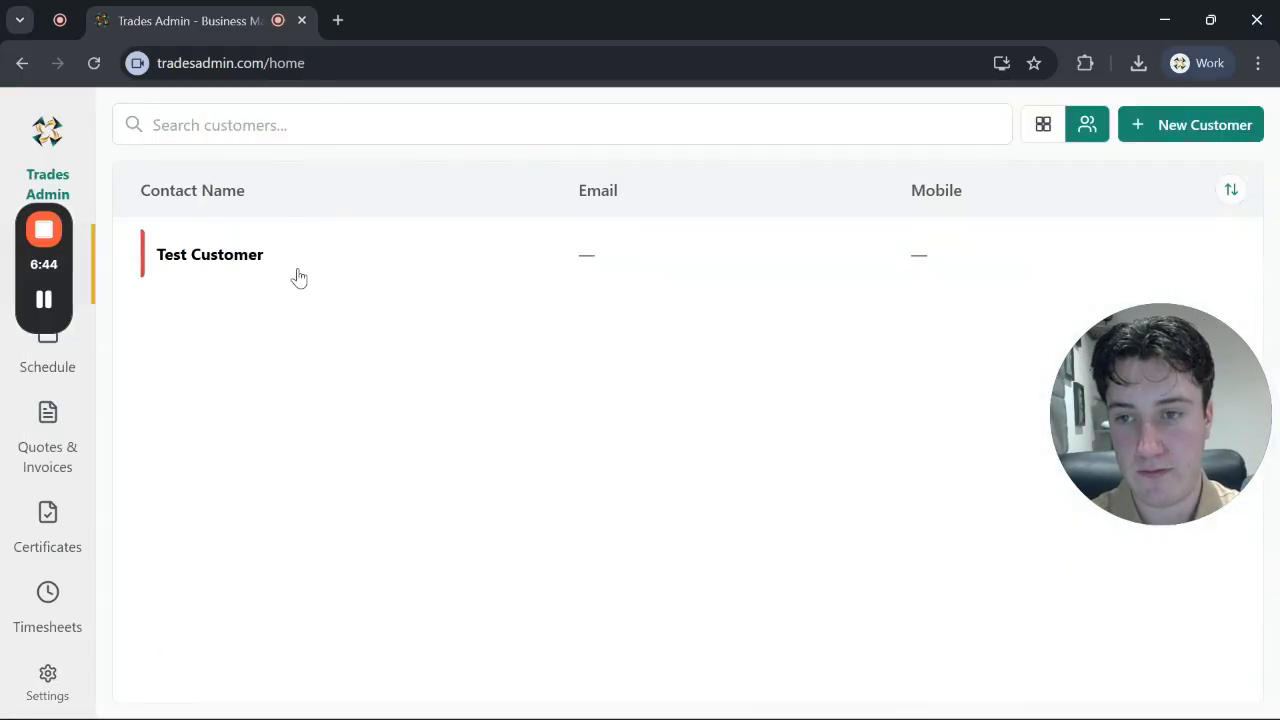
left_click(68, 472)
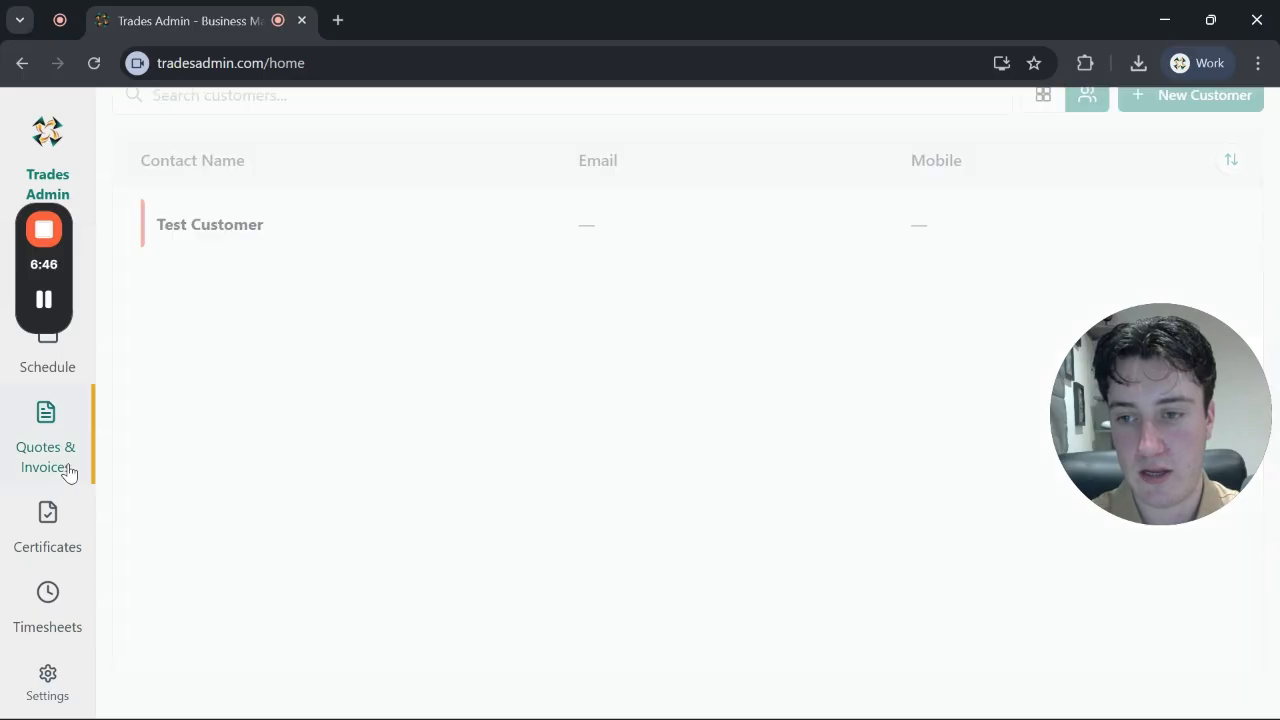
left_click(340, 113)
left_click(272, 120)
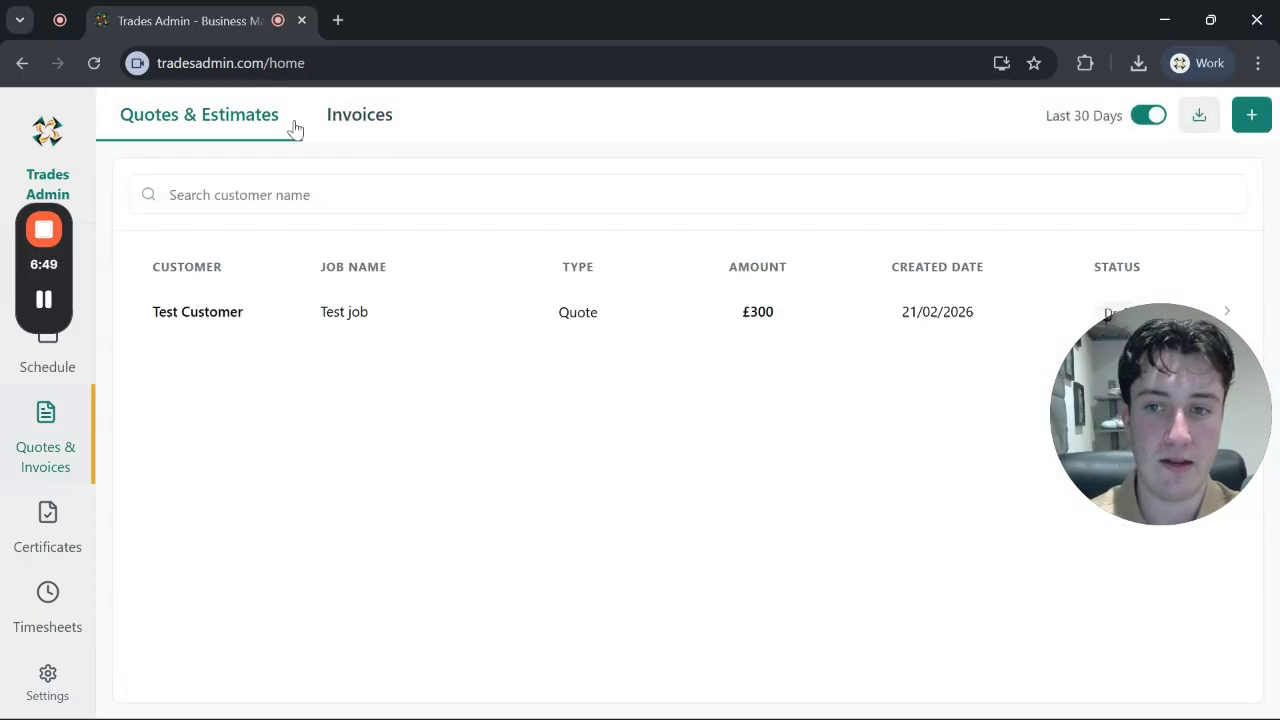
left_click(446, 326)
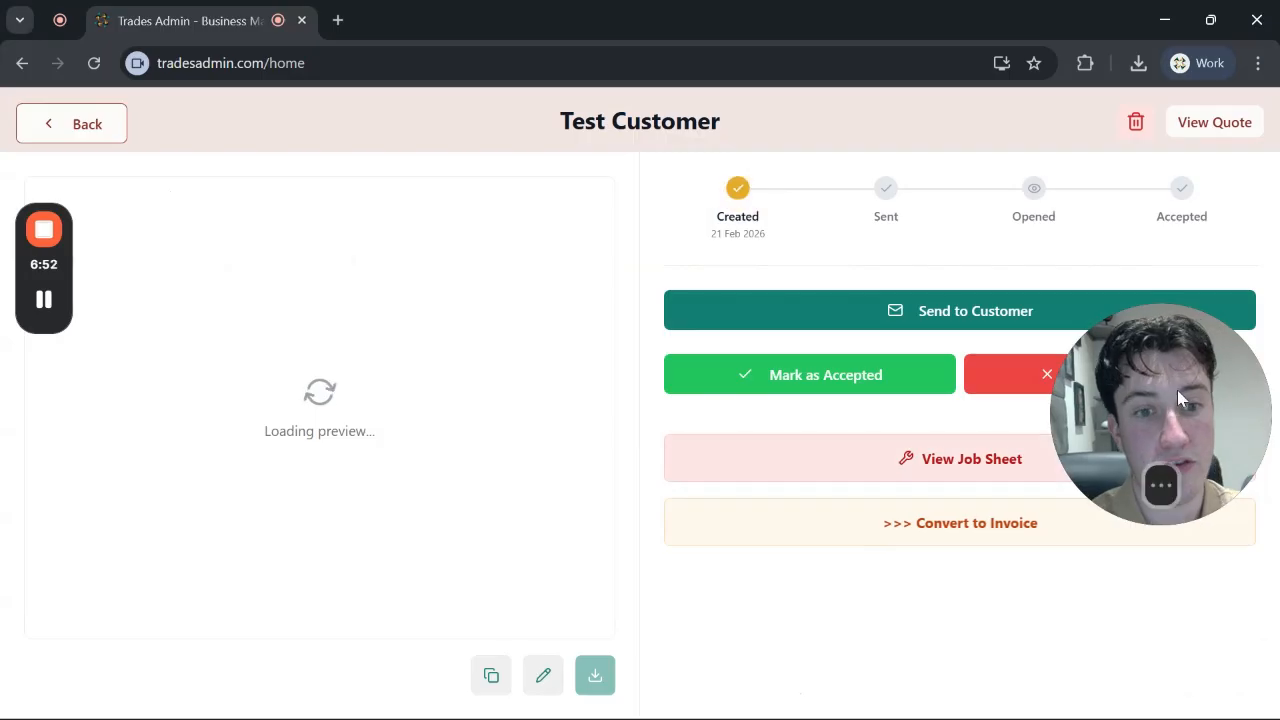
left_click_drag(1189, 377, 1205, 289)
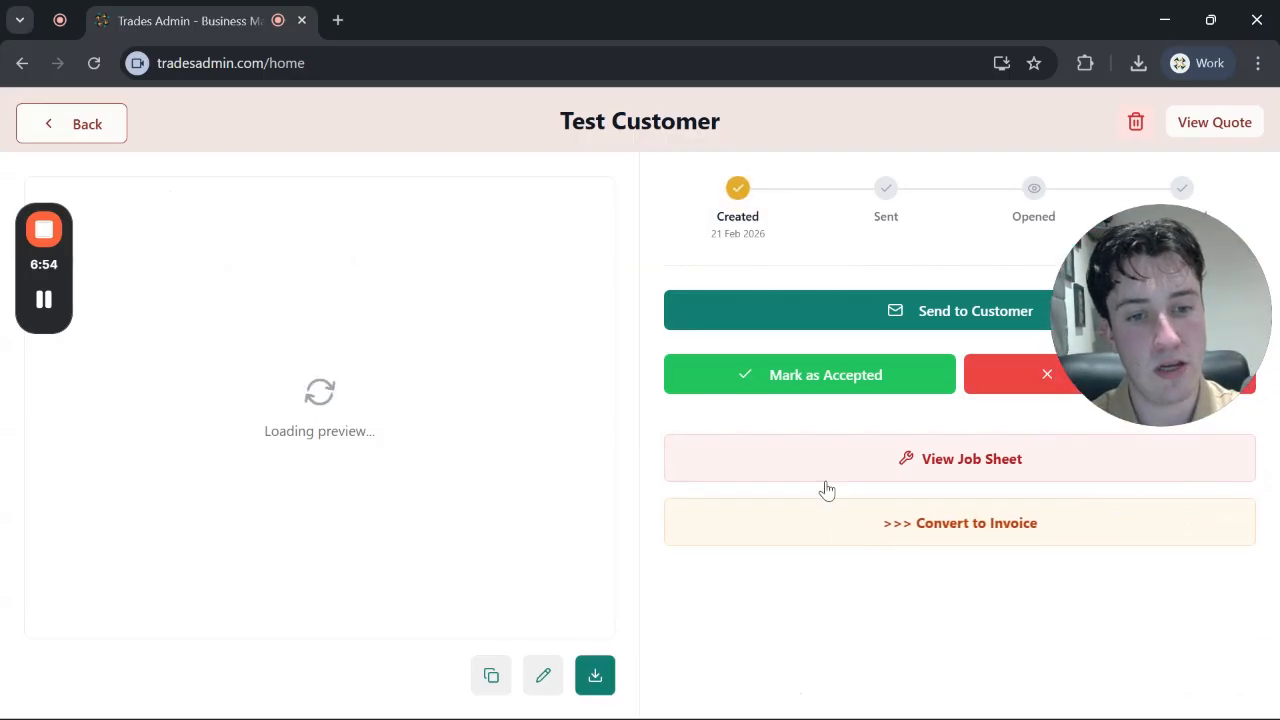
left_click(894, 535)
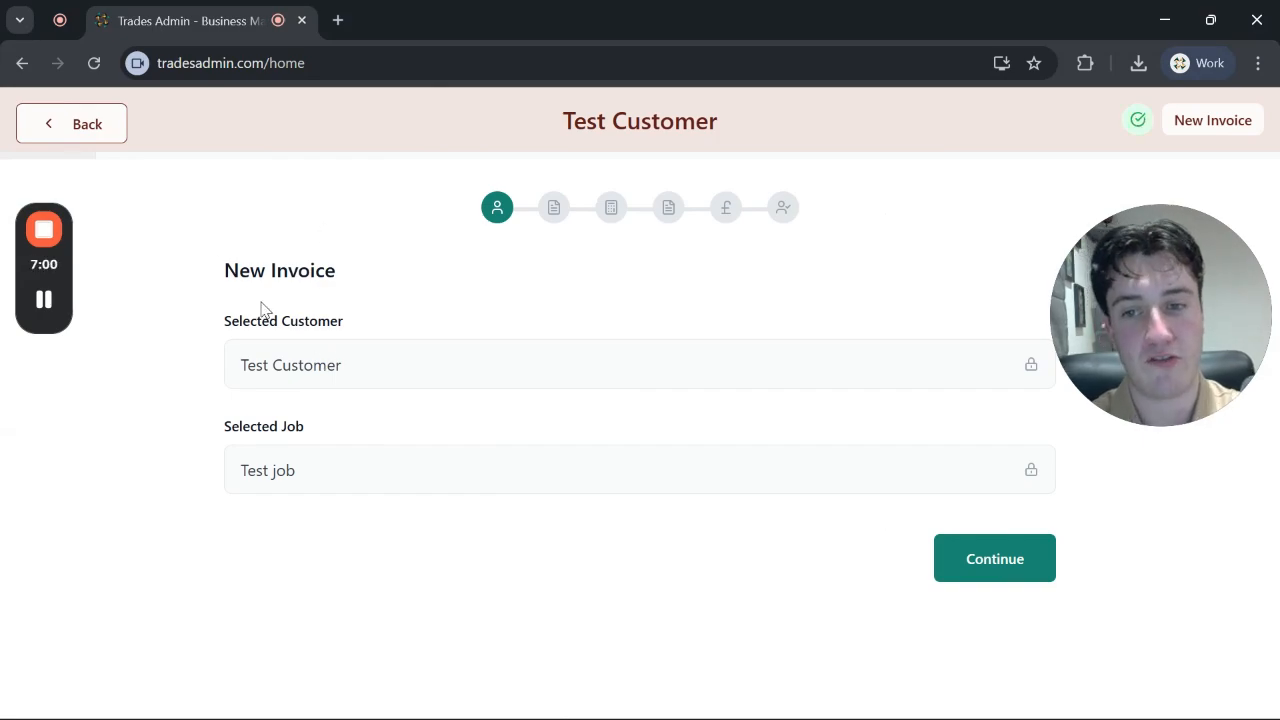
Accept the selected customer and job for the new invoice, exclude the due date, and proceed to its job costs.
left_click(980, 582)
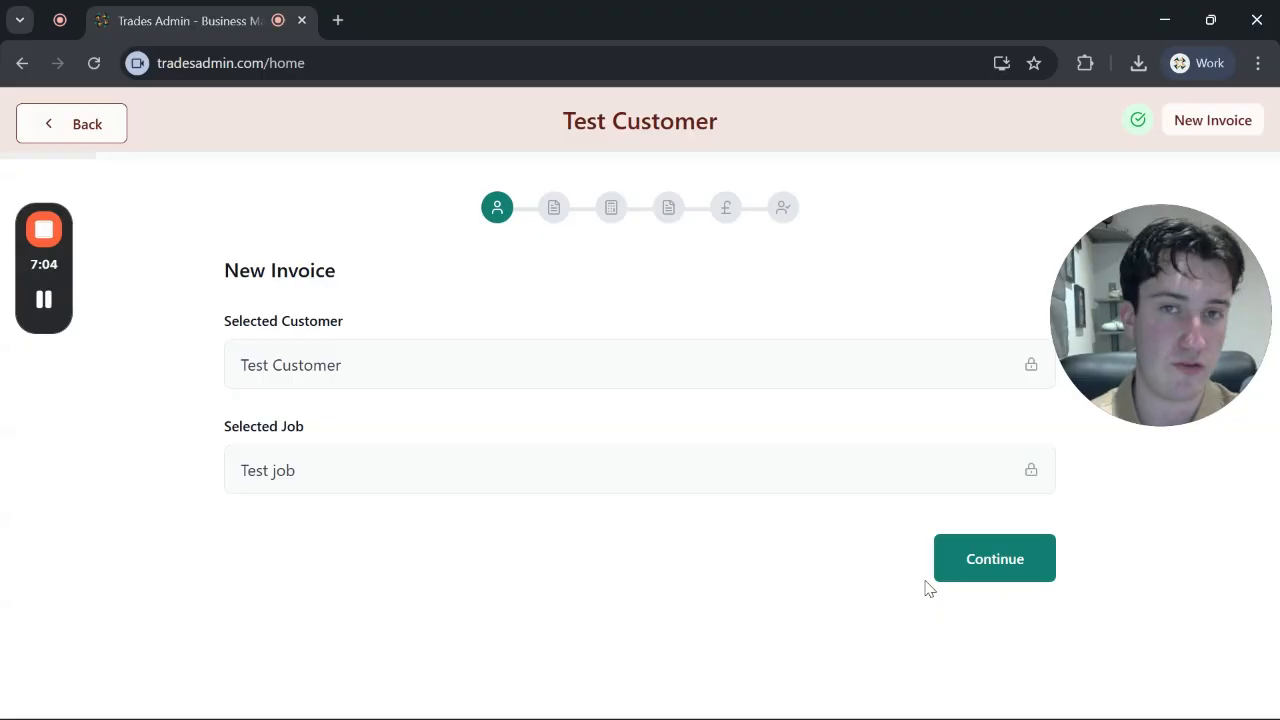
left_click(949, 578)
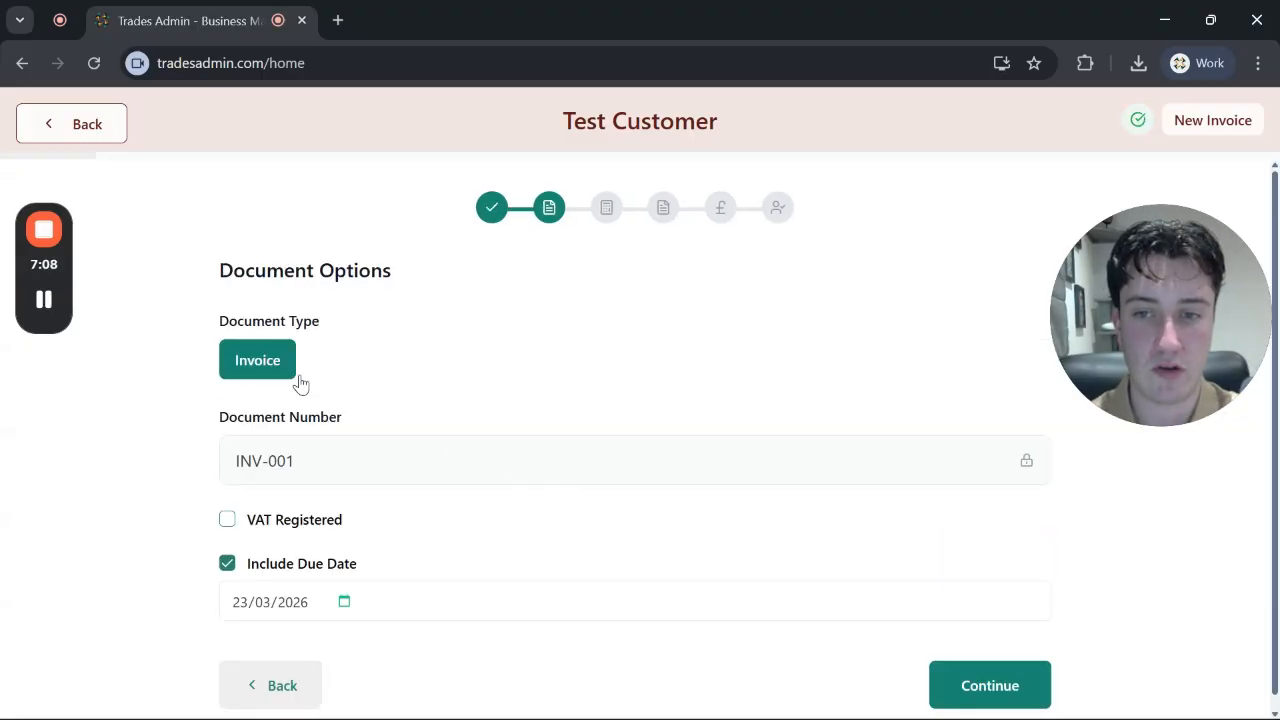
scroll(349, 357, "down", 1)
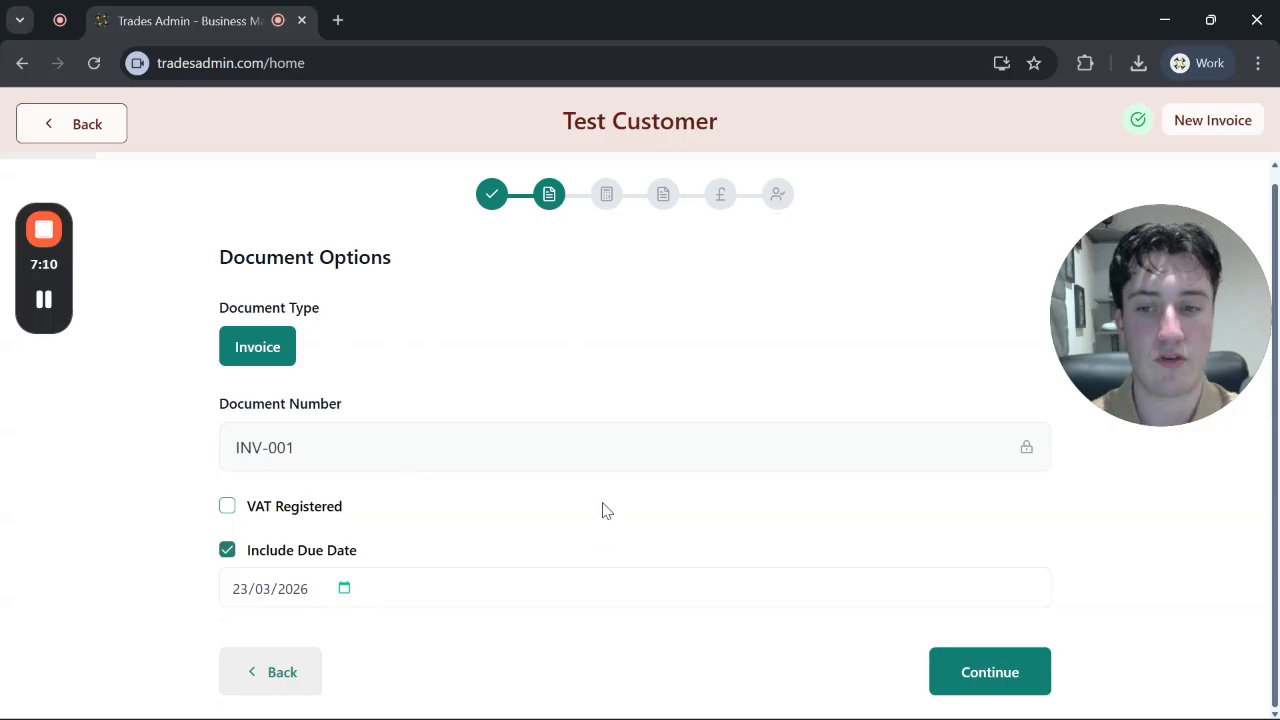
left_click(262, 556)
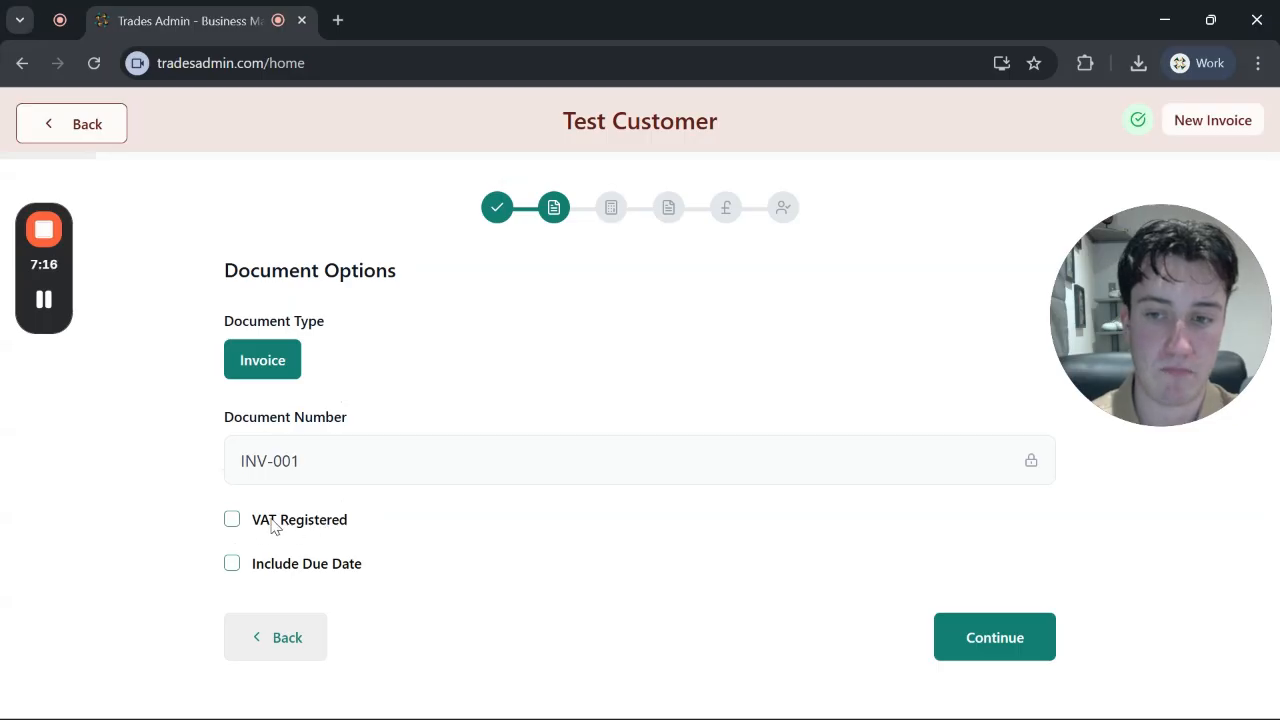
left_click(991, 641)
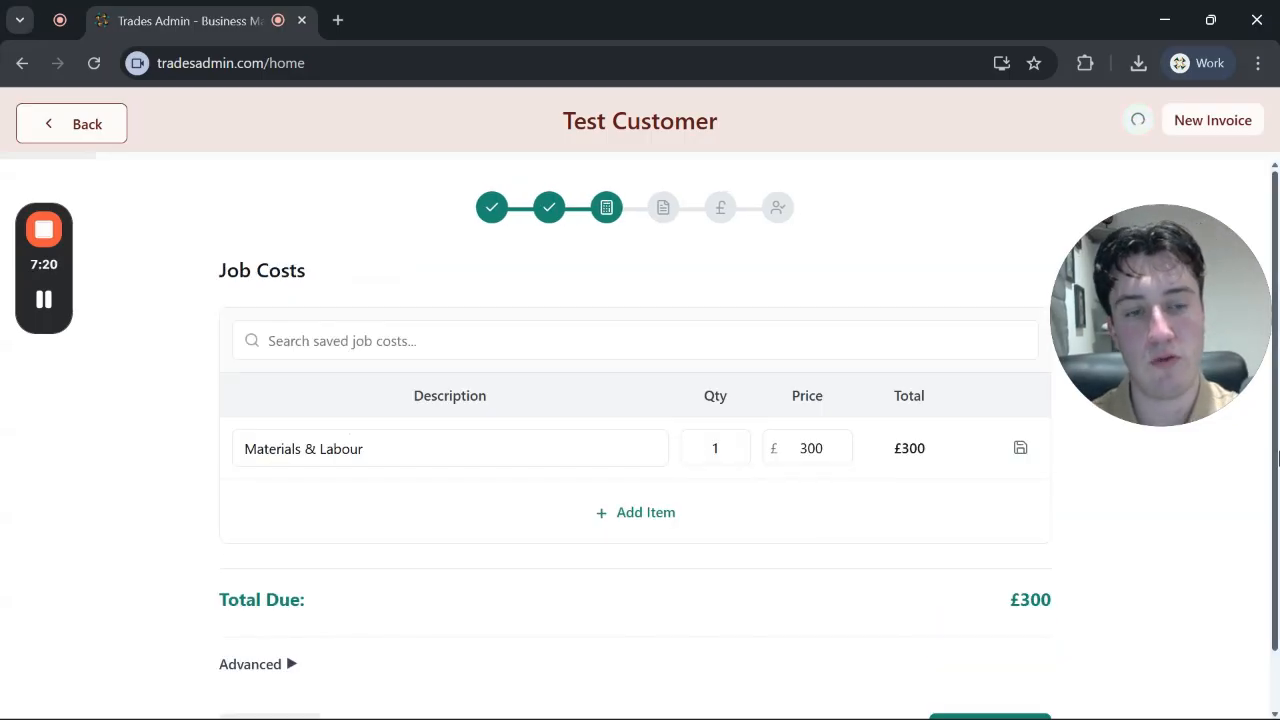
Try the CIS Subcontractor and Reverse Charge VAT options in the invoice's advanced job cost settings.
scroll(1278, 505, "down", 1)
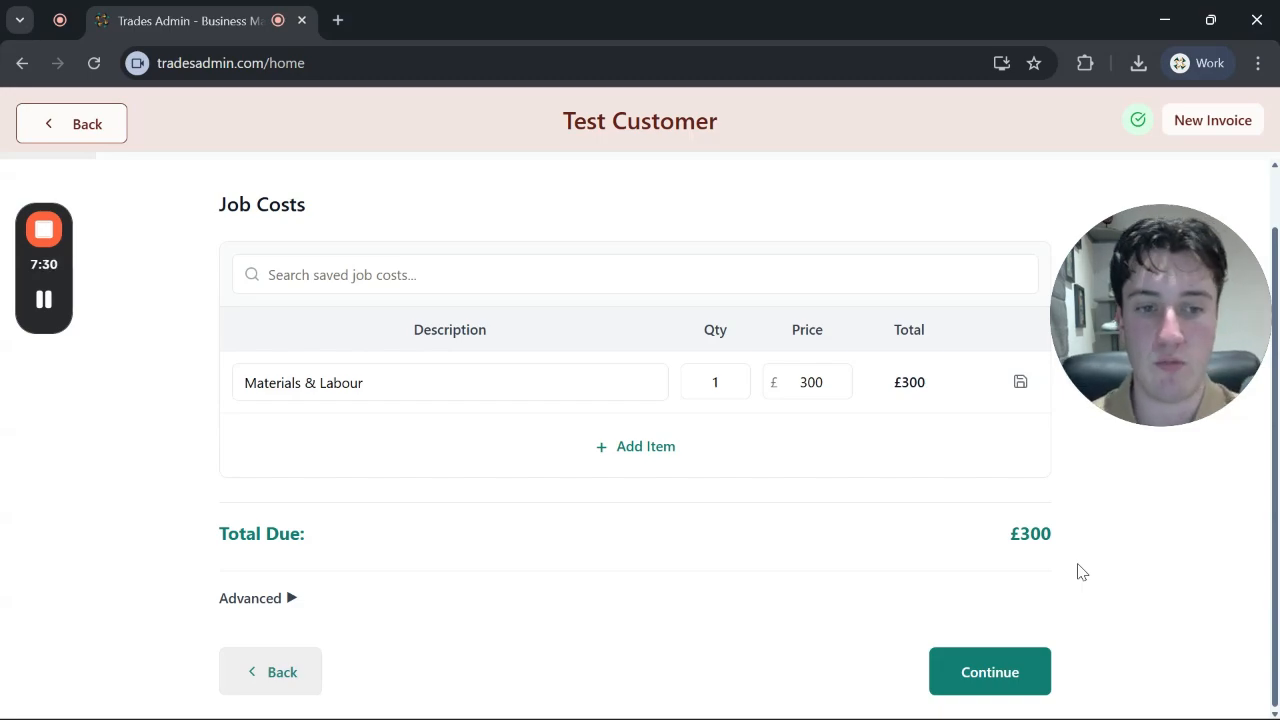
left_click(285, 598)
scroll(380, 534, "down", 2)
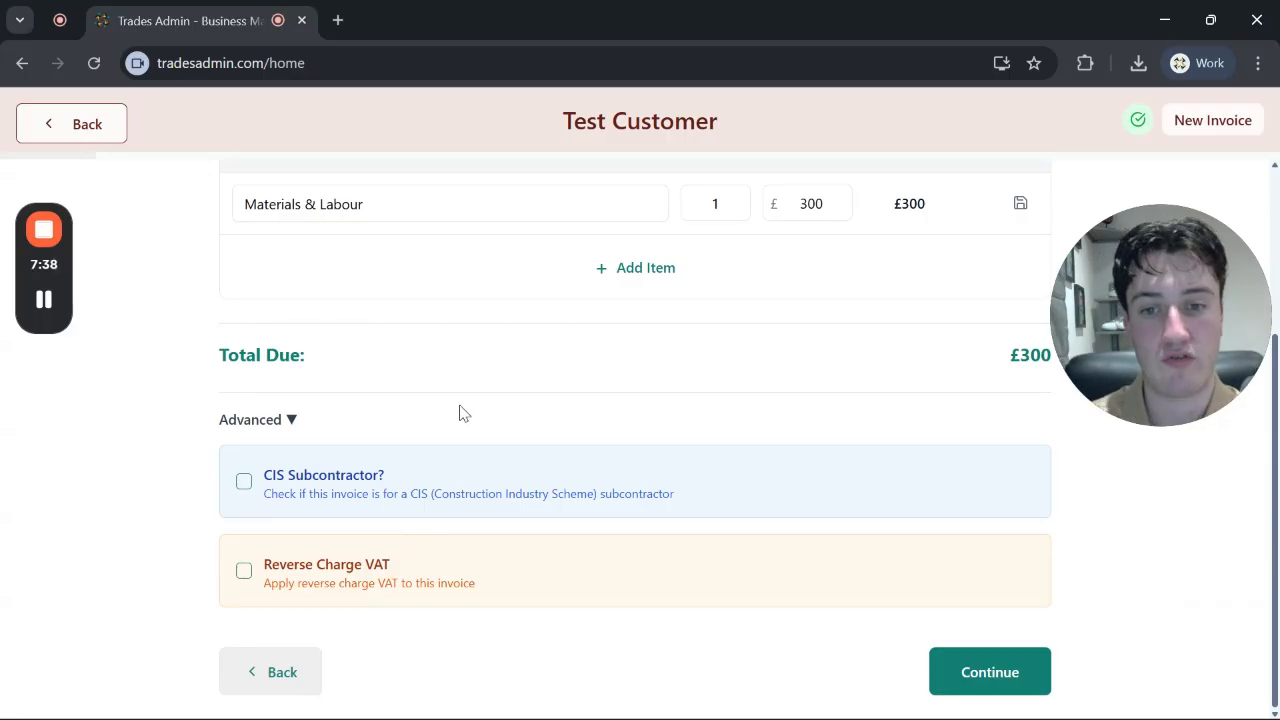
left_click(244, 481)
left_click(244, 582)
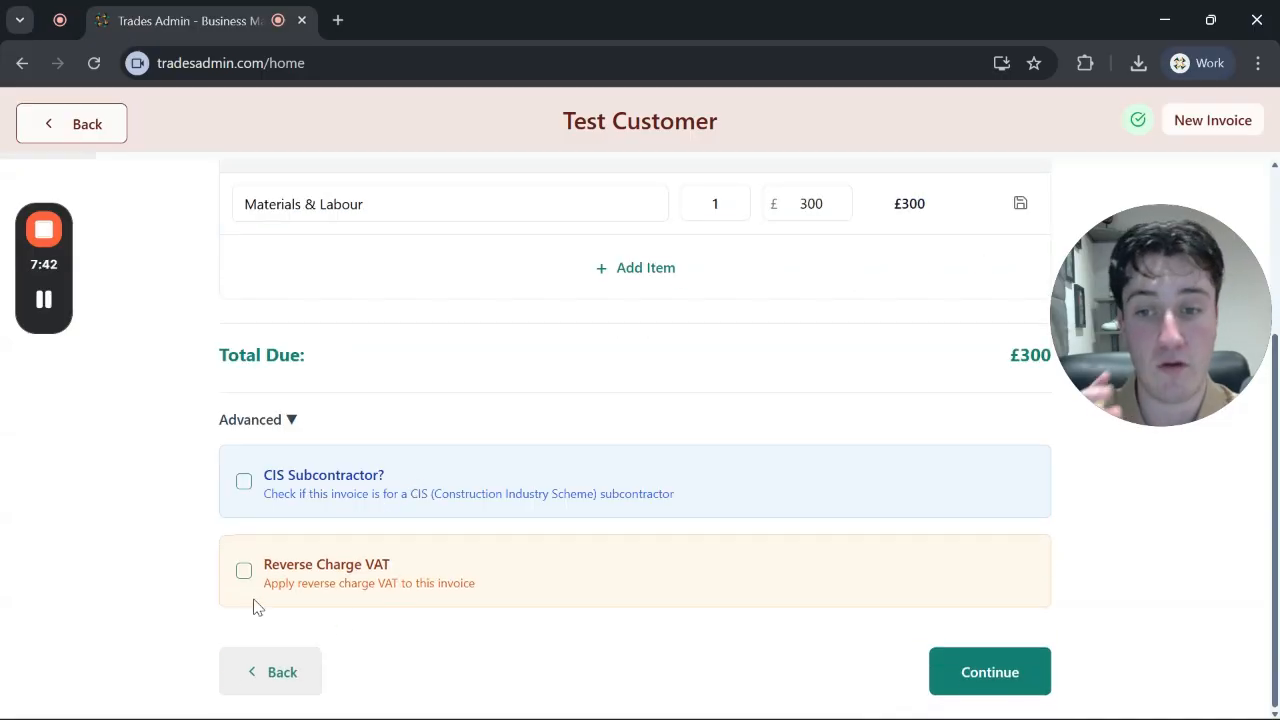
left_click(244, 570)
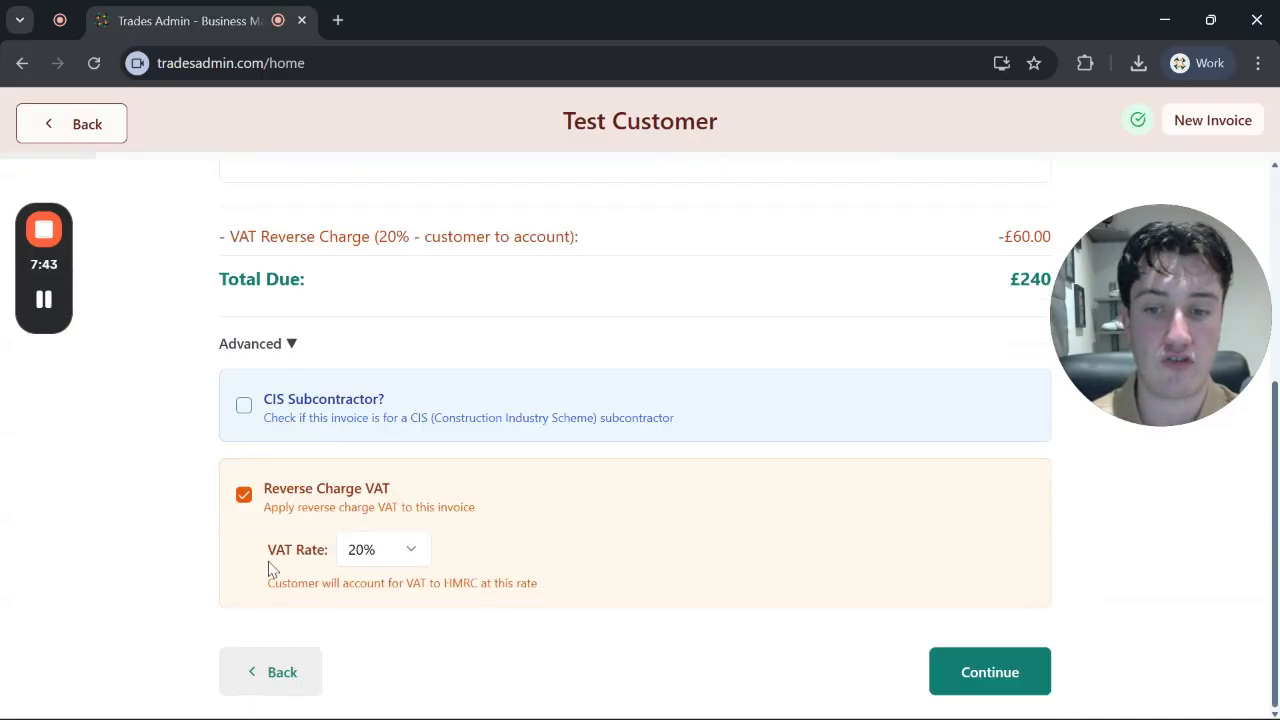
left_click(244, 494)
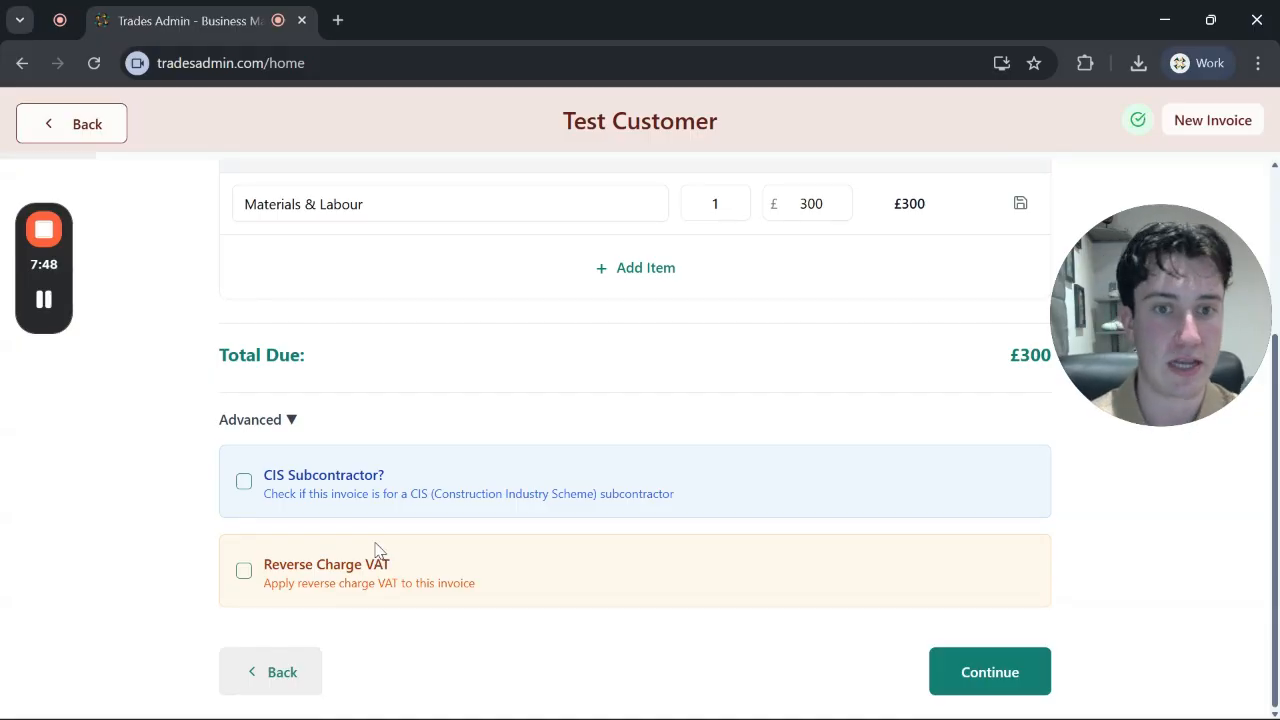
left_click(290, 420)
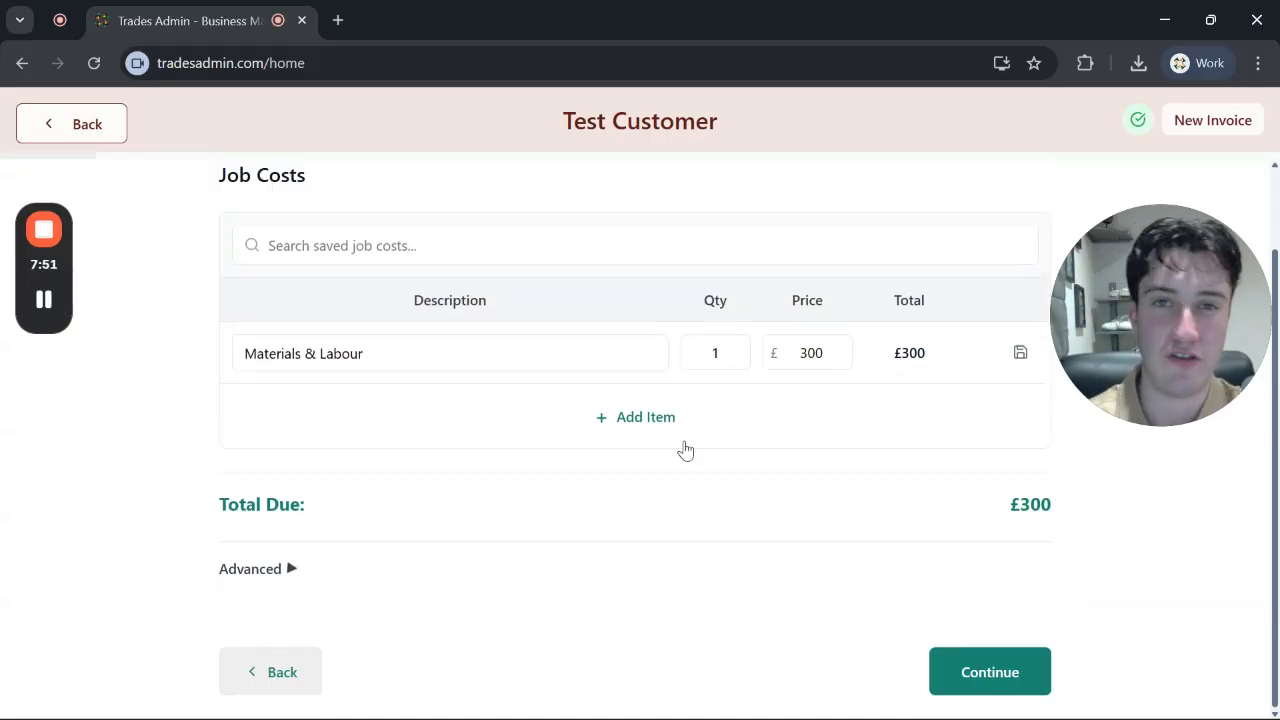
Keep the job costs and notes as they are, and choose GoCardless payment terms after comparing Instant Payment and Bank Transfer.
left_click(988, 678)
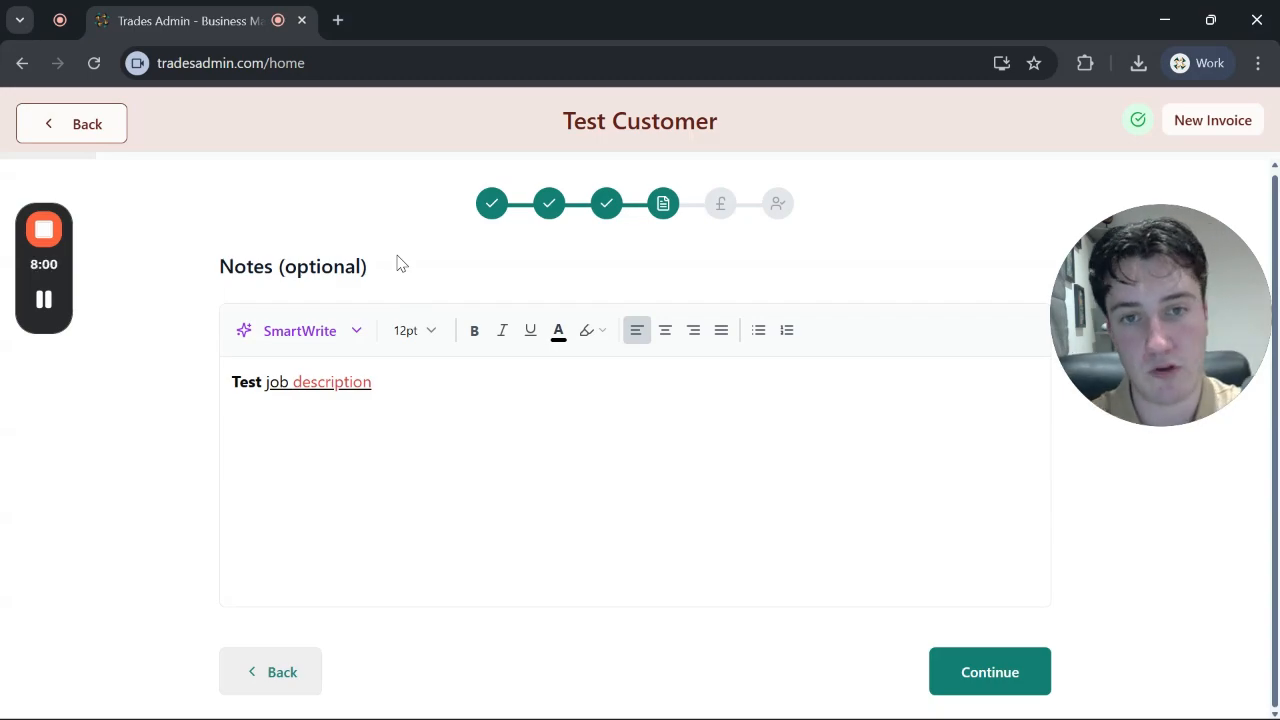
left_click(986, 690)
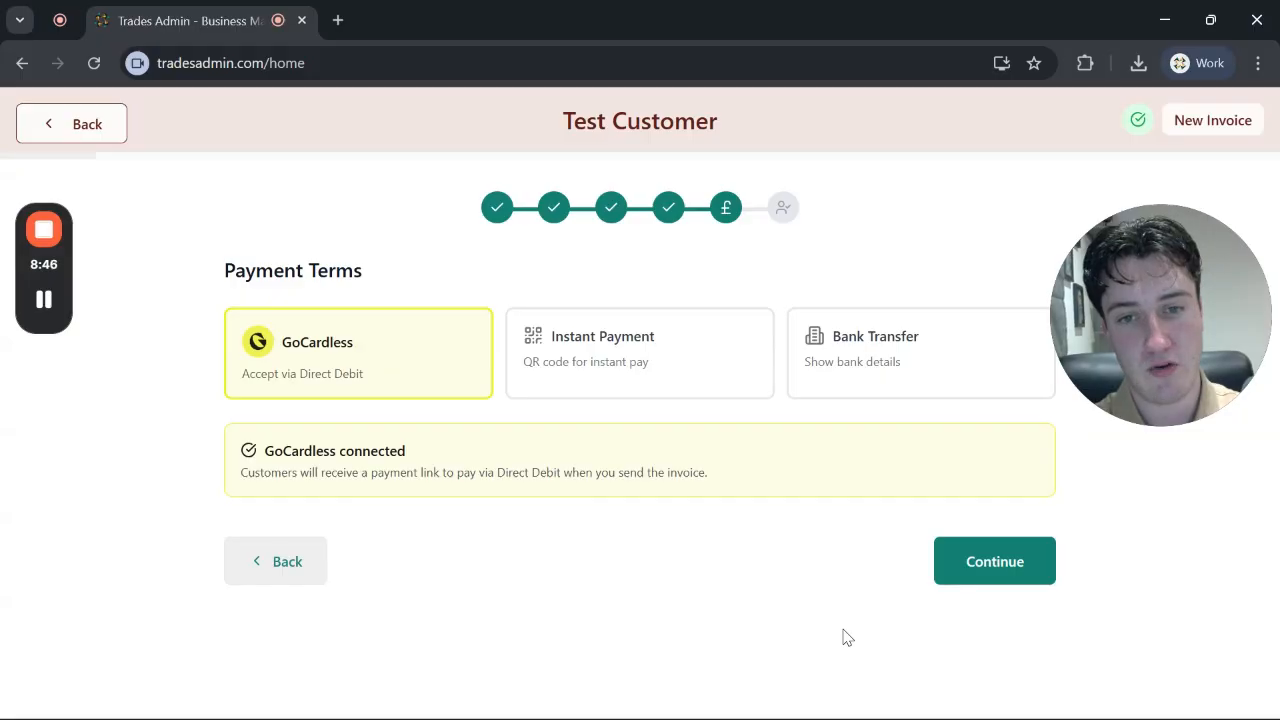
left_click(622, 356)
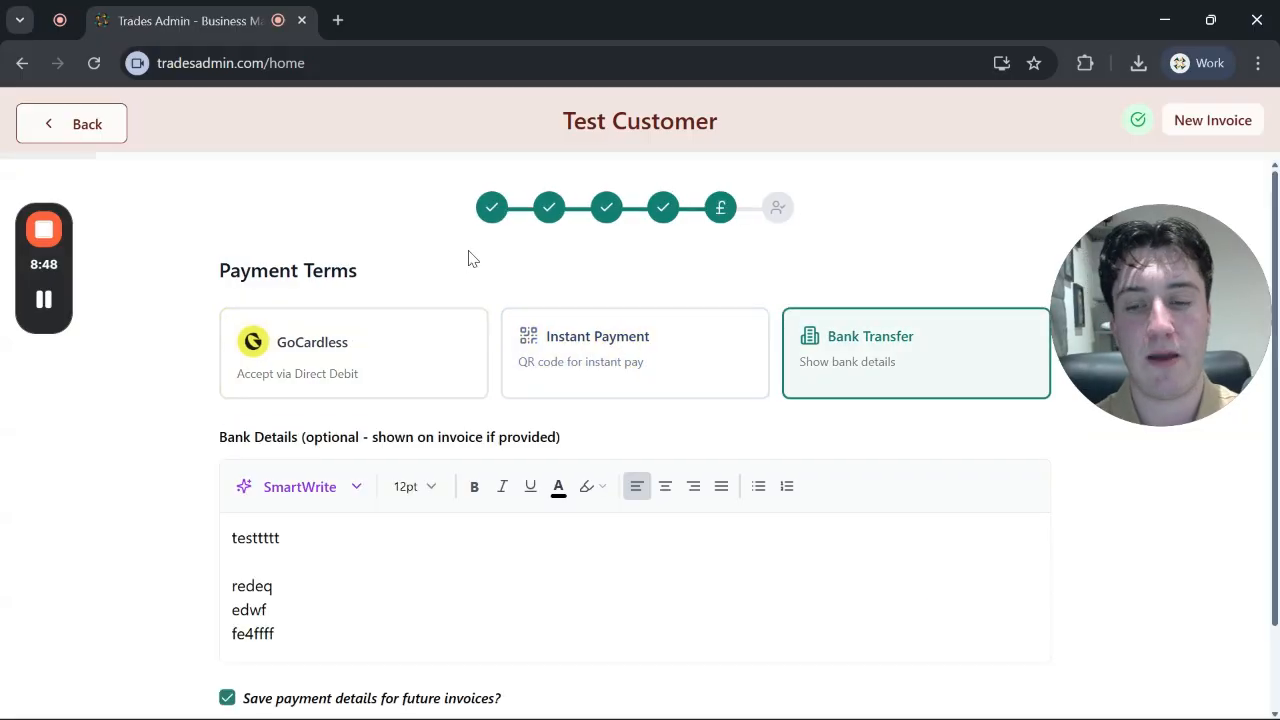
left_click(526, 326)
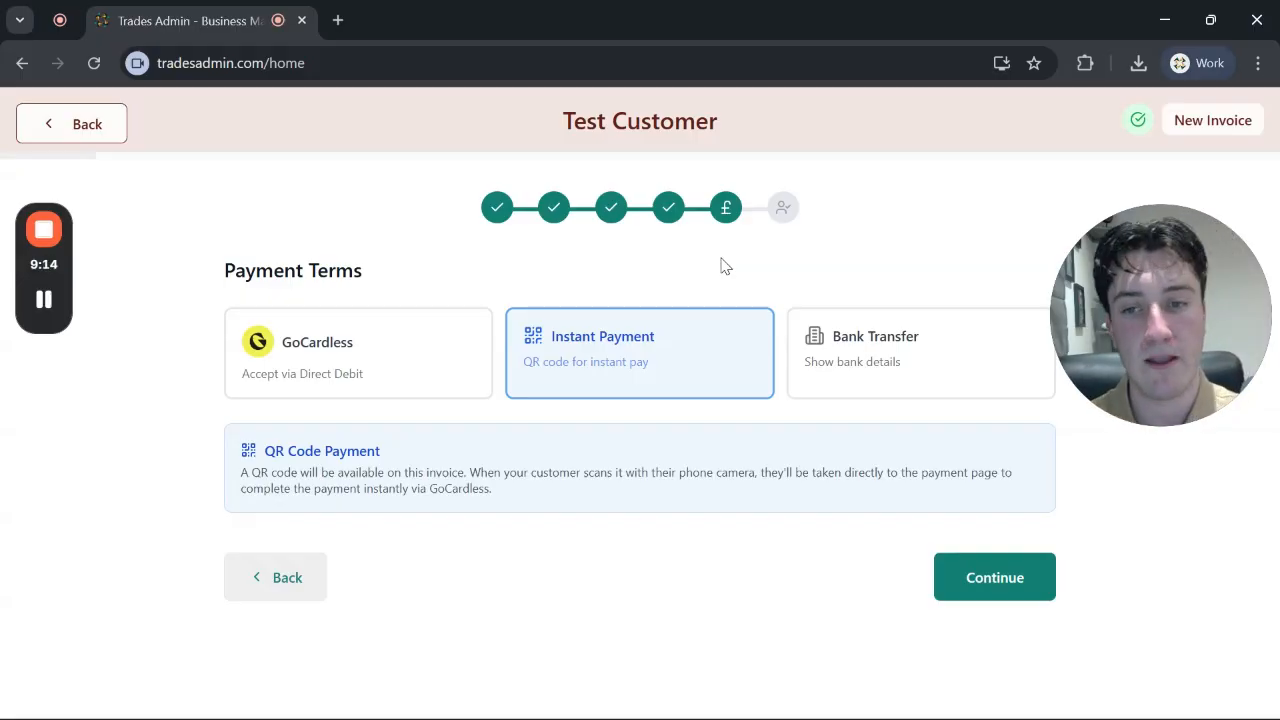
left_click(841, 343)
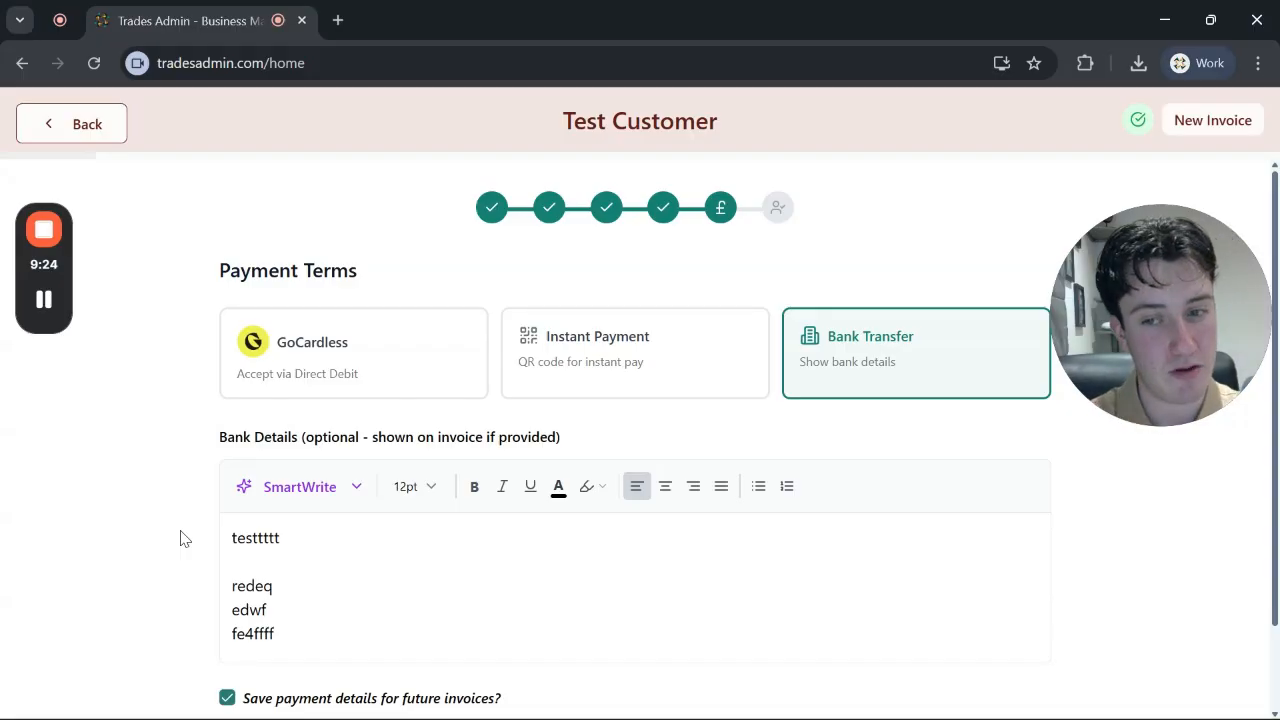
scroll(463, 589, "down", 1)
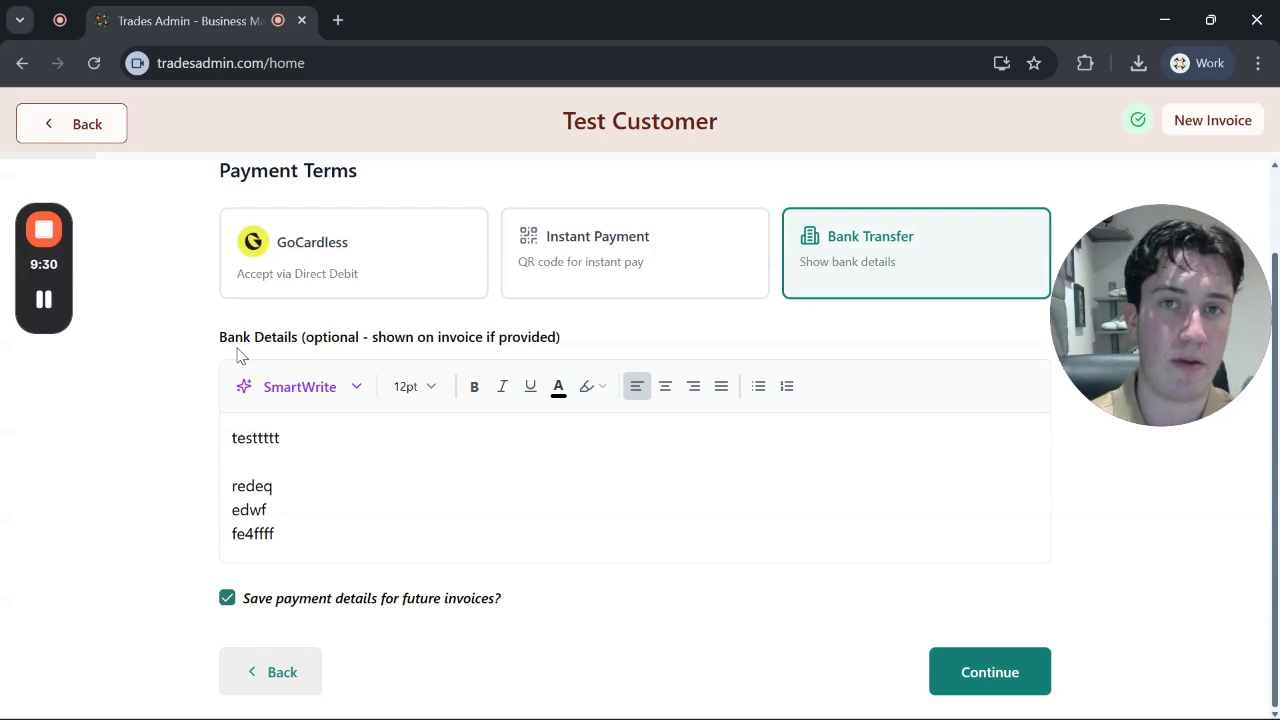
left_click(302, 292)
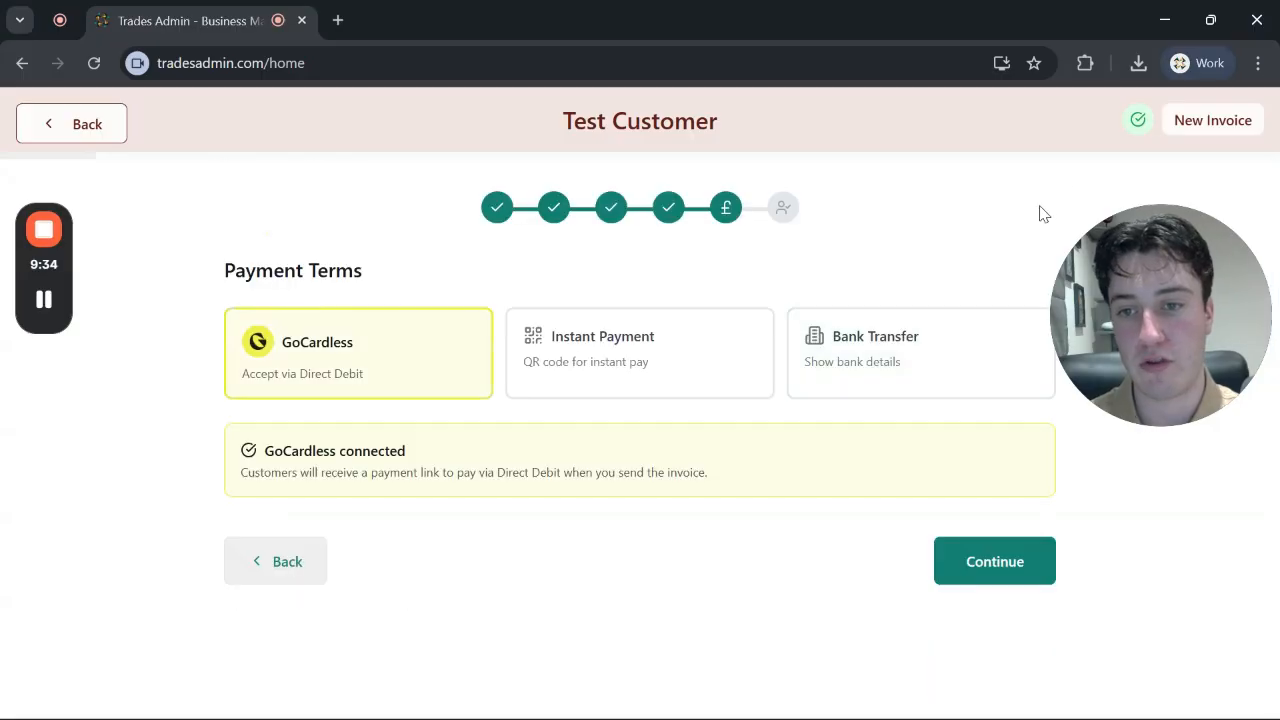
Create the invoice with the captured business signature and review its preview down to the signature.
left_click(994, 572)
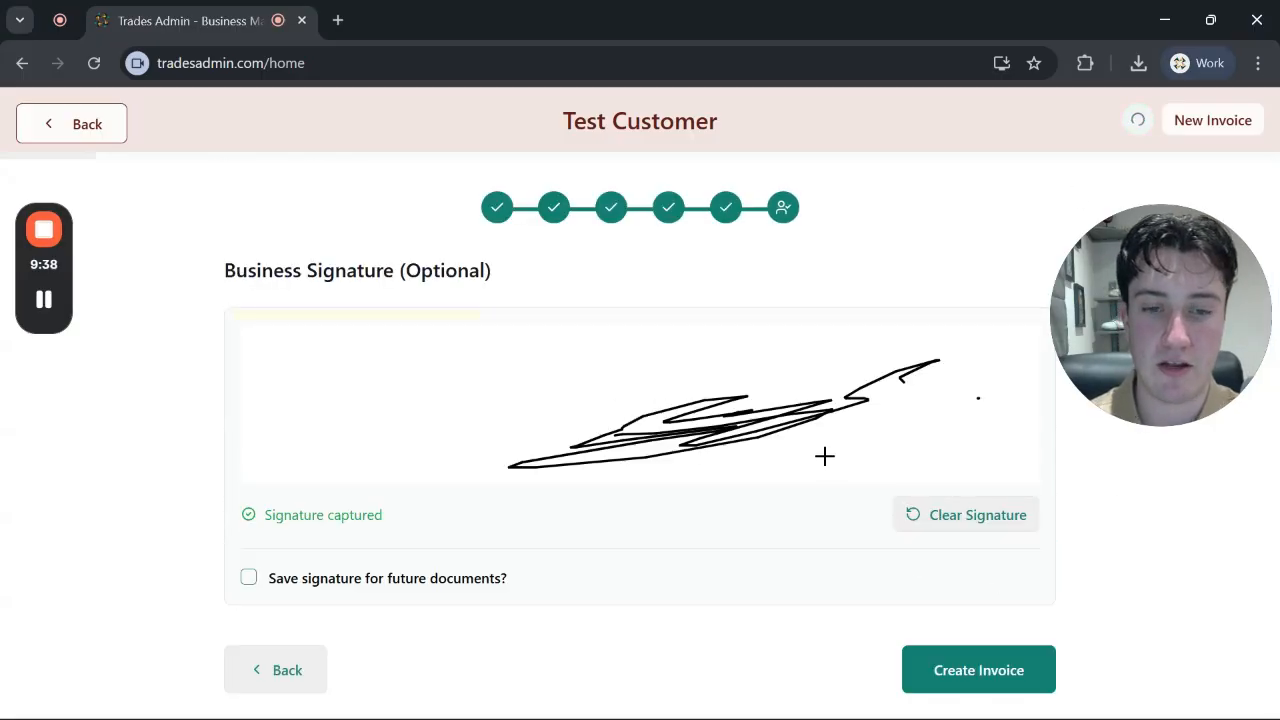
left_click(1017, 676)
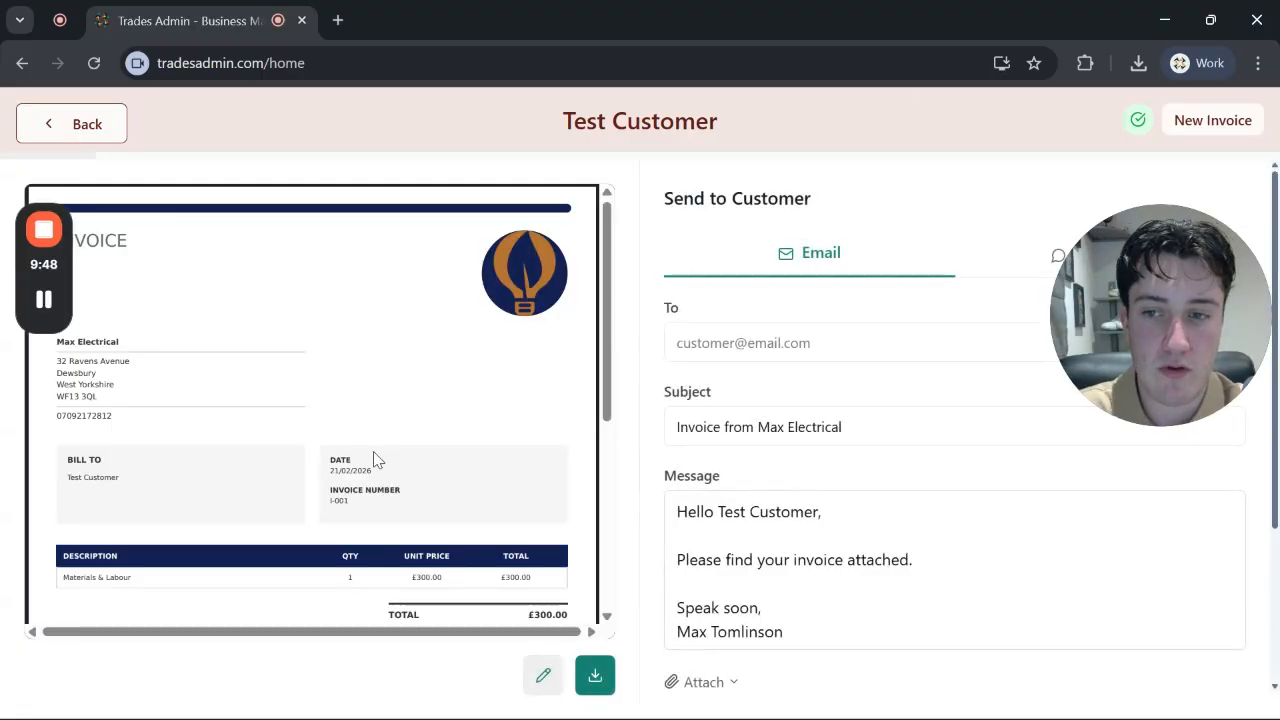
scroll(388, 464, "down", 2)
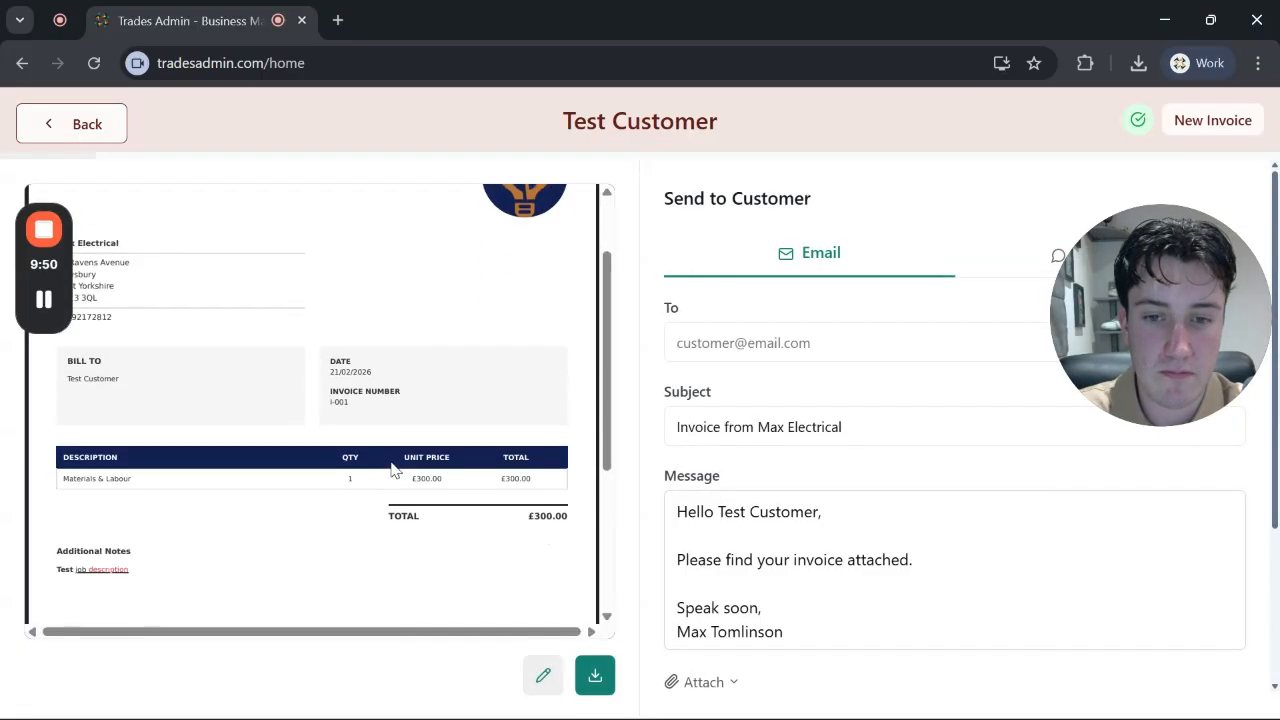
scroll(395, 470, "down", 2)
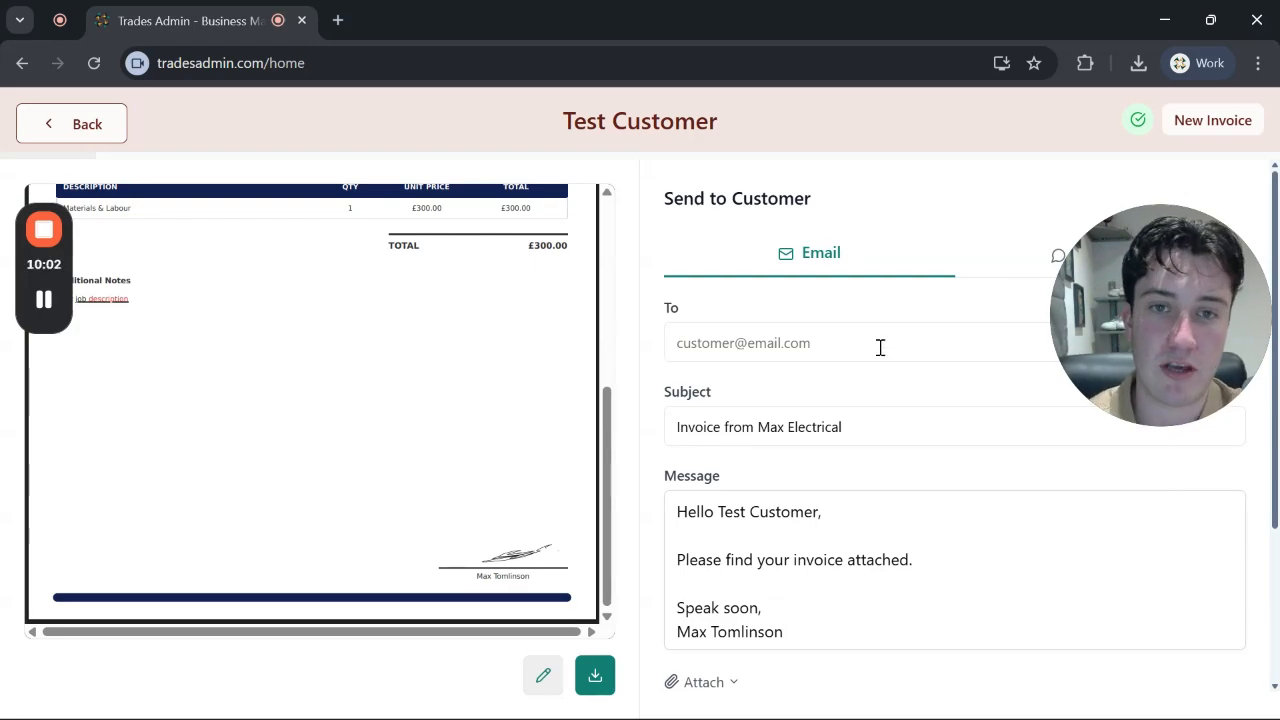
Examine the invoice email's recipient, subject and message fields, its attachment options, and the GoCardless payment note.
left_click(760, 331)
left_click(761, 314)
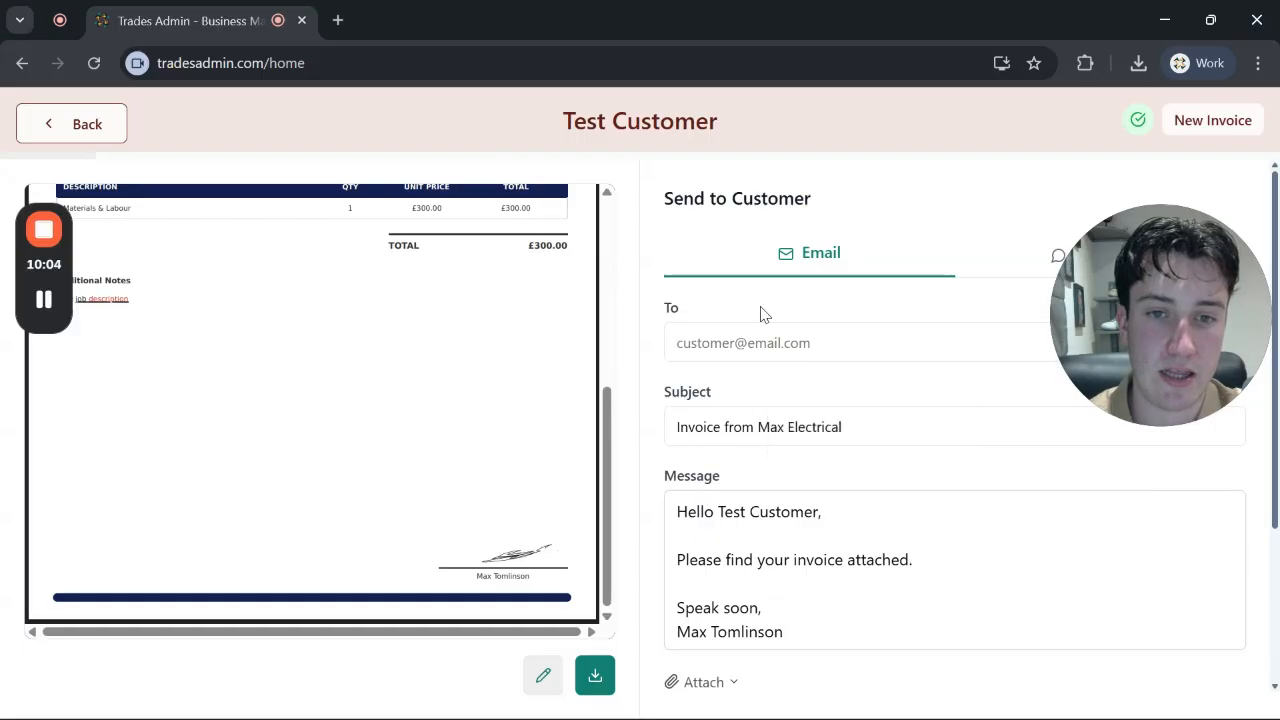
scroll(866, 526, "down", 1)
scroll(830, 555, "up", 1)
scroll(790, 545, "down", 2)
left_click(725, 484)
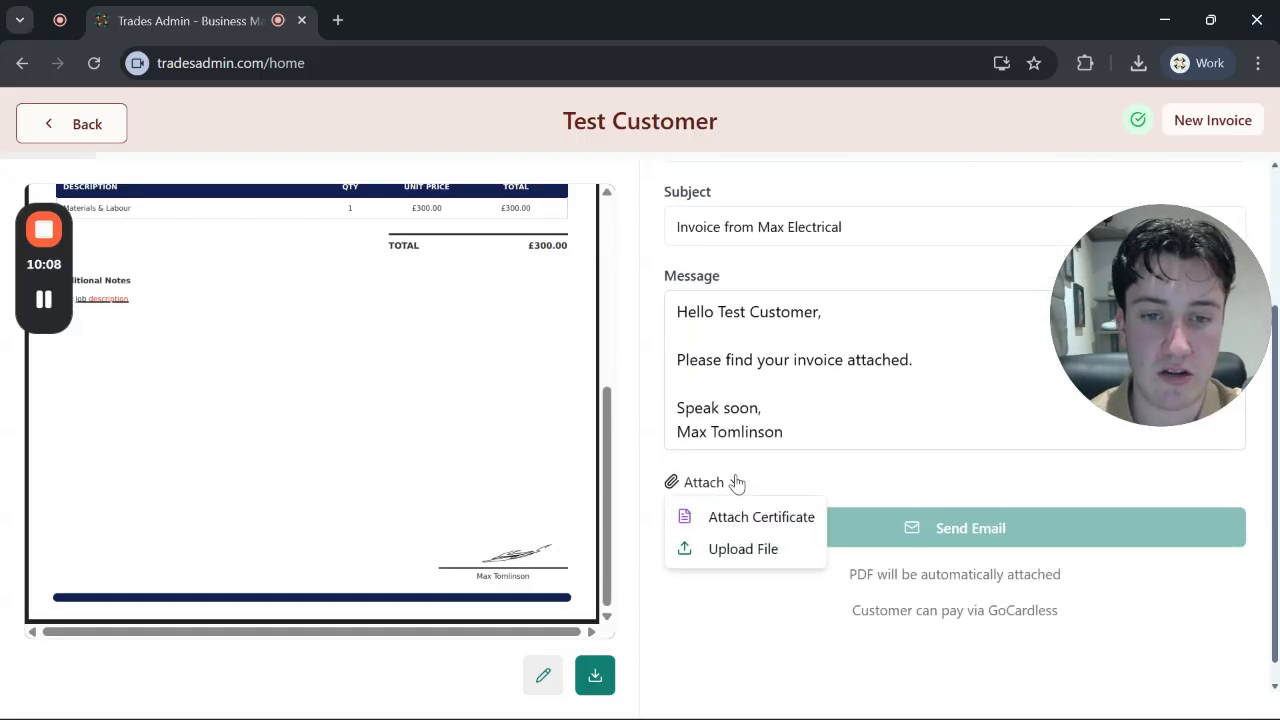
left_click(843, 477)
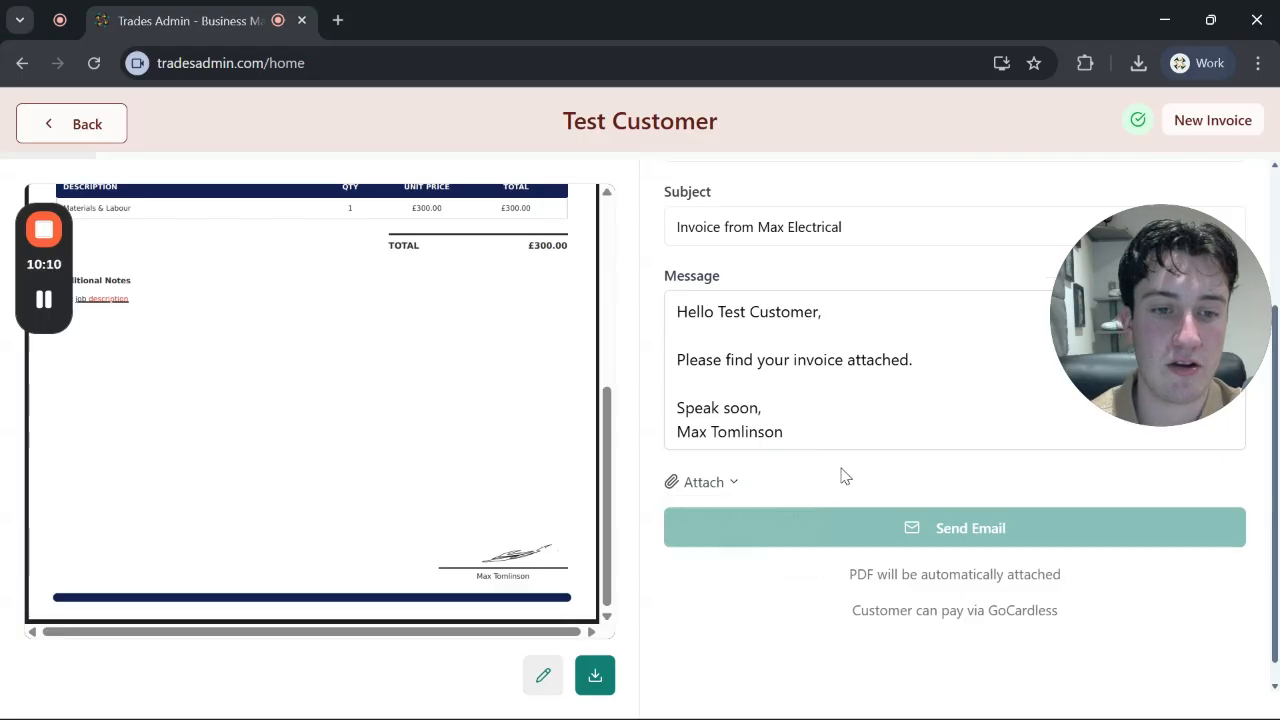
left_click_drag(850, 611, 1093, 624)
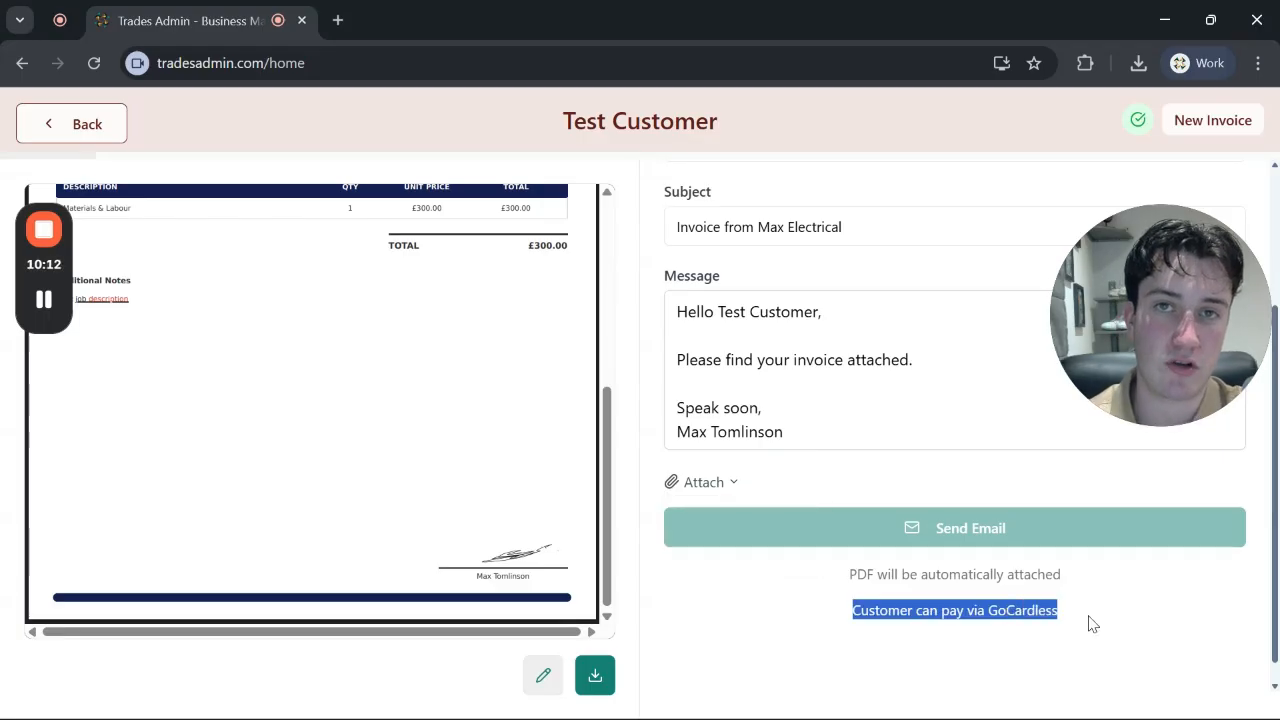
left_click(1093, 624)
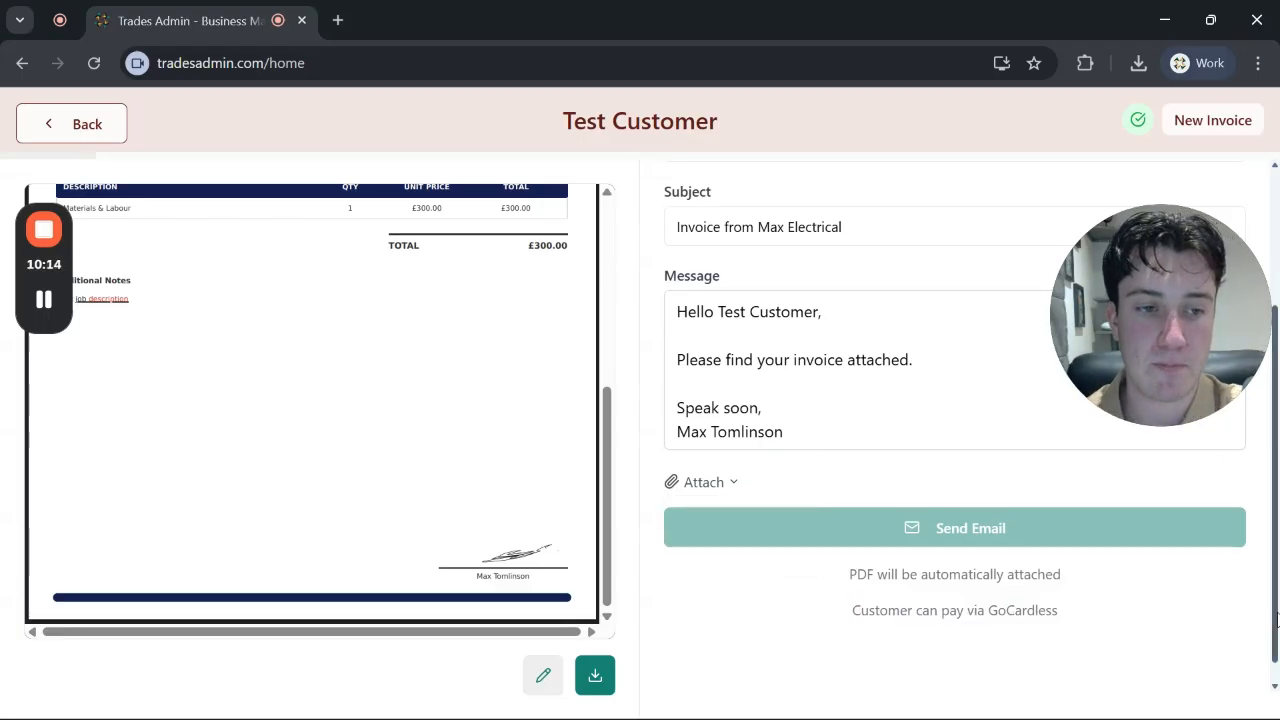
scroll(1266, 486, "up", 3)
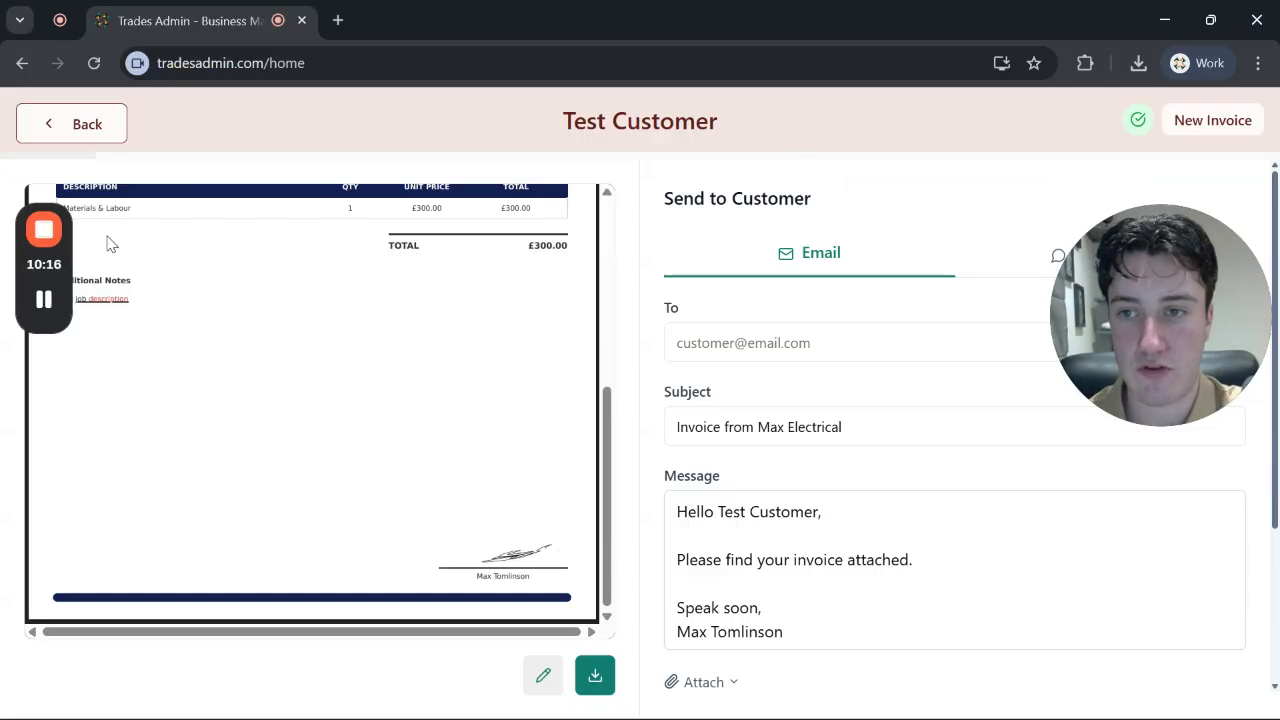
Leave the invoice without sending it and view the list of invoices.
left_click(80, 131)
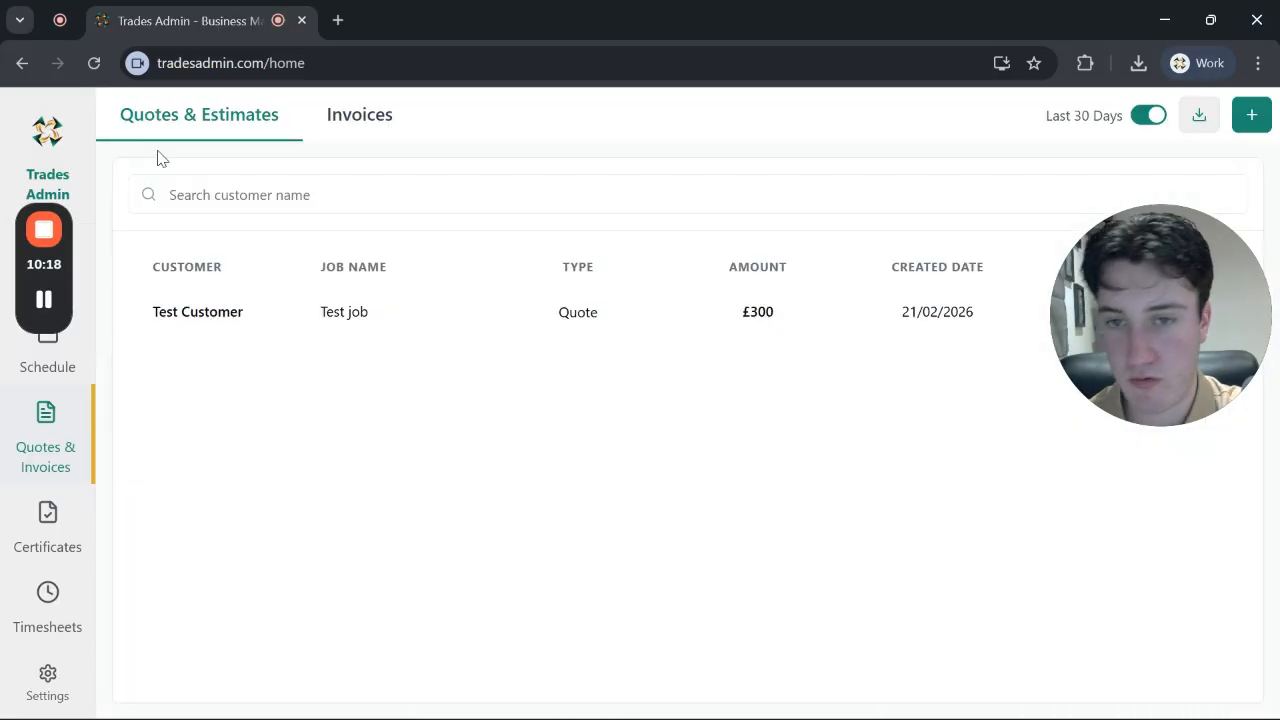
left_click(358, 112)
left_click_drag(1172, 249, 1204, 479)
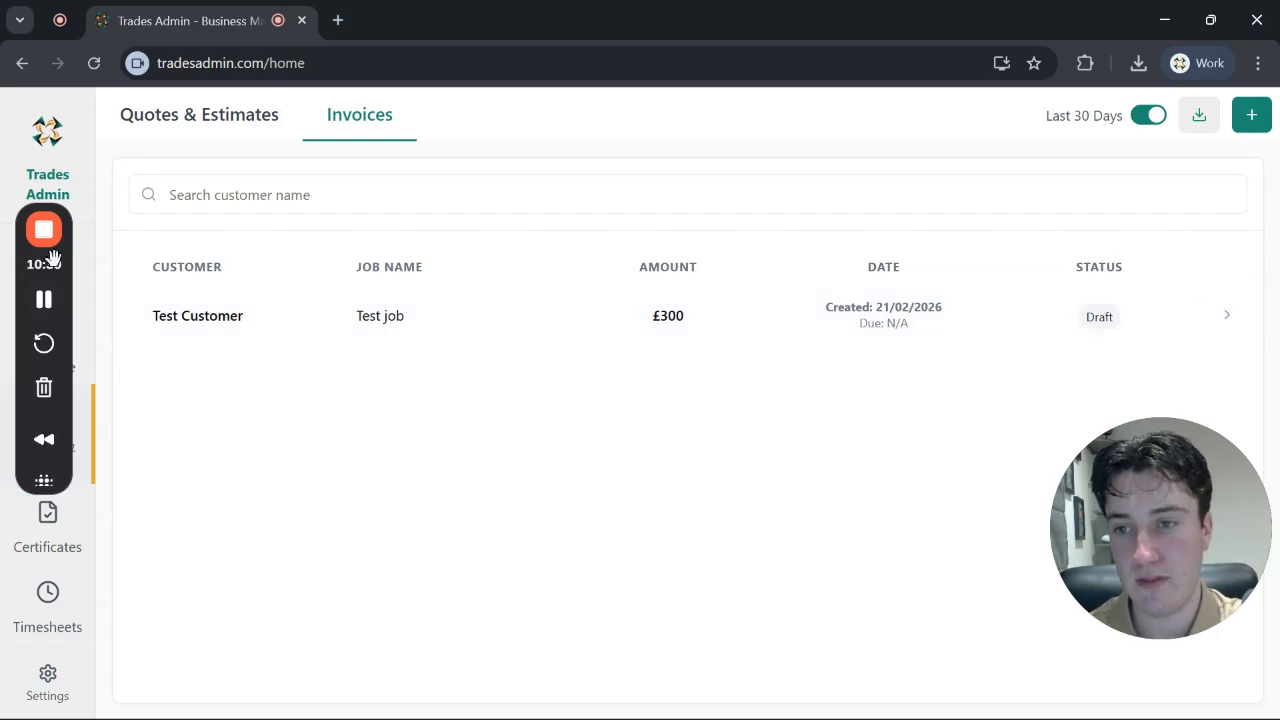
Open the invoice from Test Customer's documents, mark it as paid, and return to the customer record.
left_click(89, 270)
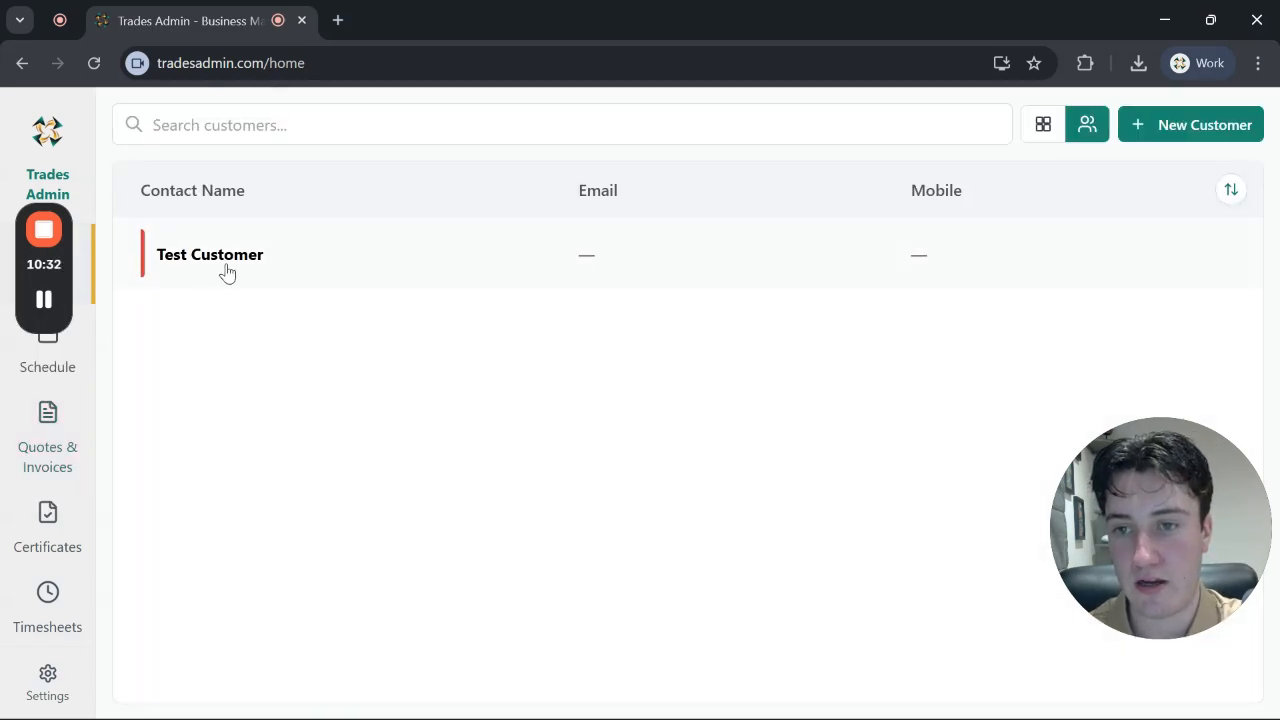
left_click(267, 274)
scroll(812, 259, "down", 3)
left_click_drag(1208, 481, 1219, 276)
left_click(867, 521)
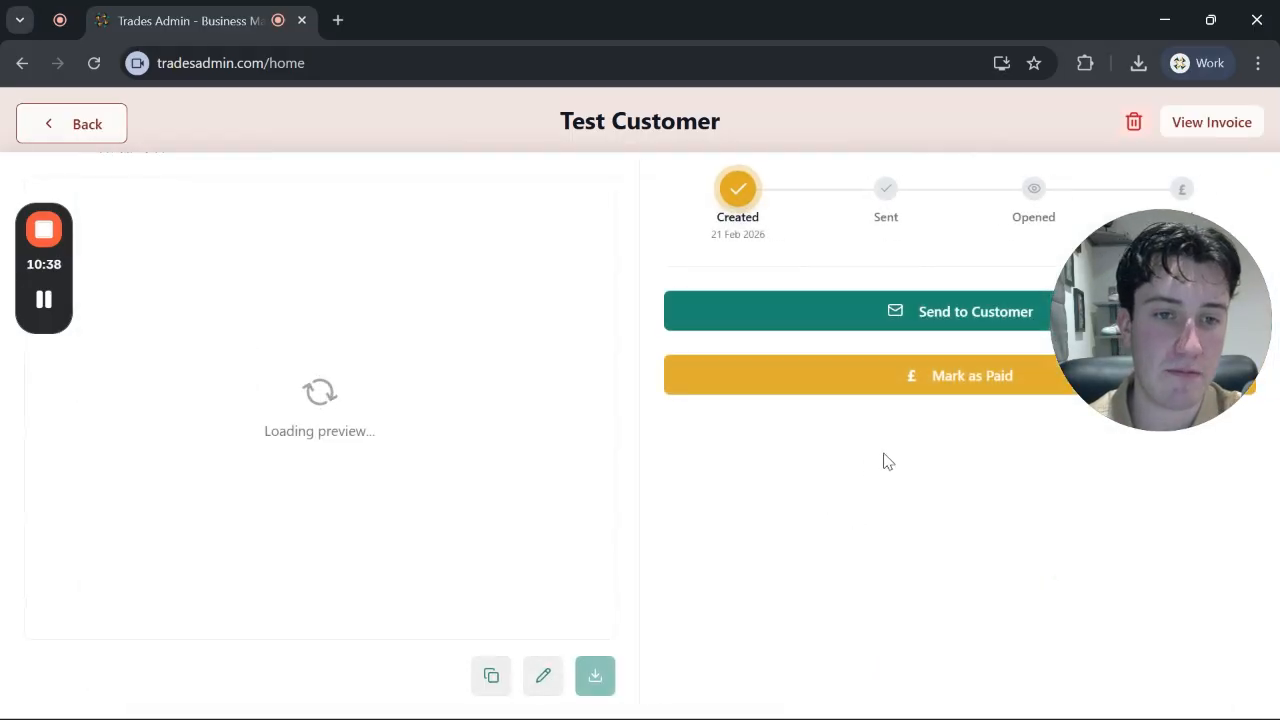
left_click(789, 391)
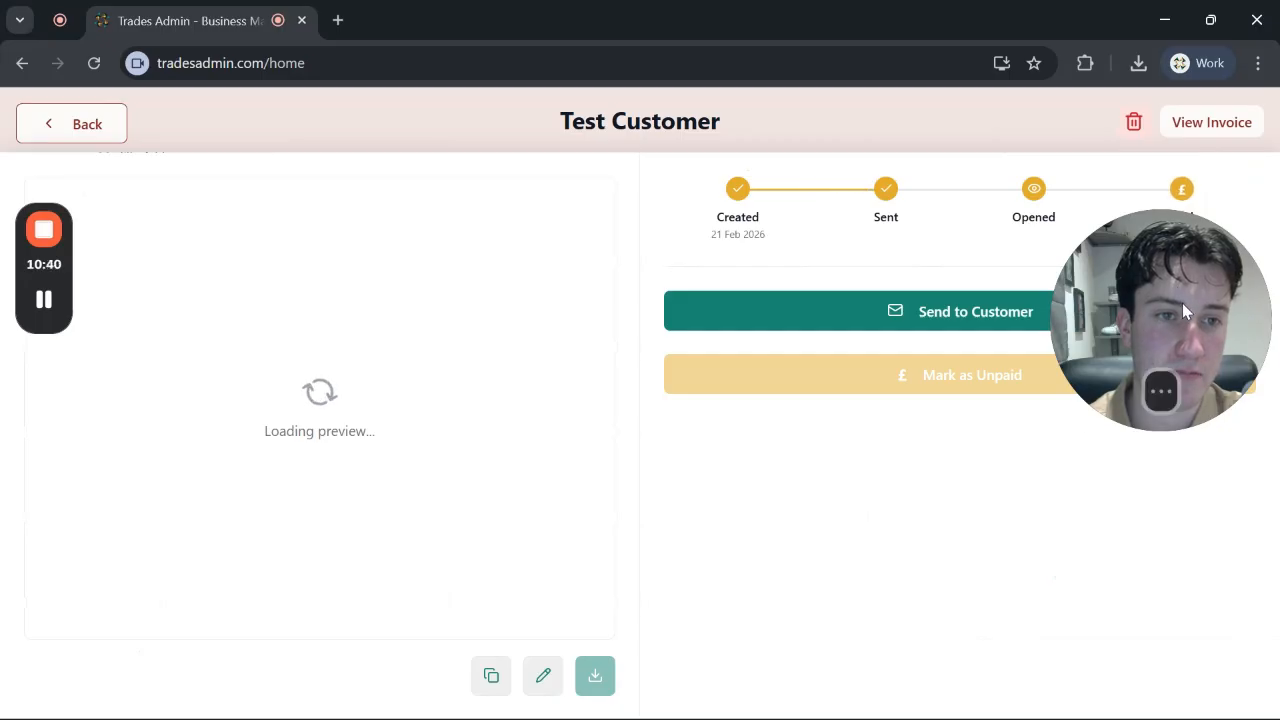
left_click_drag(1204, 337, 1204, 343)
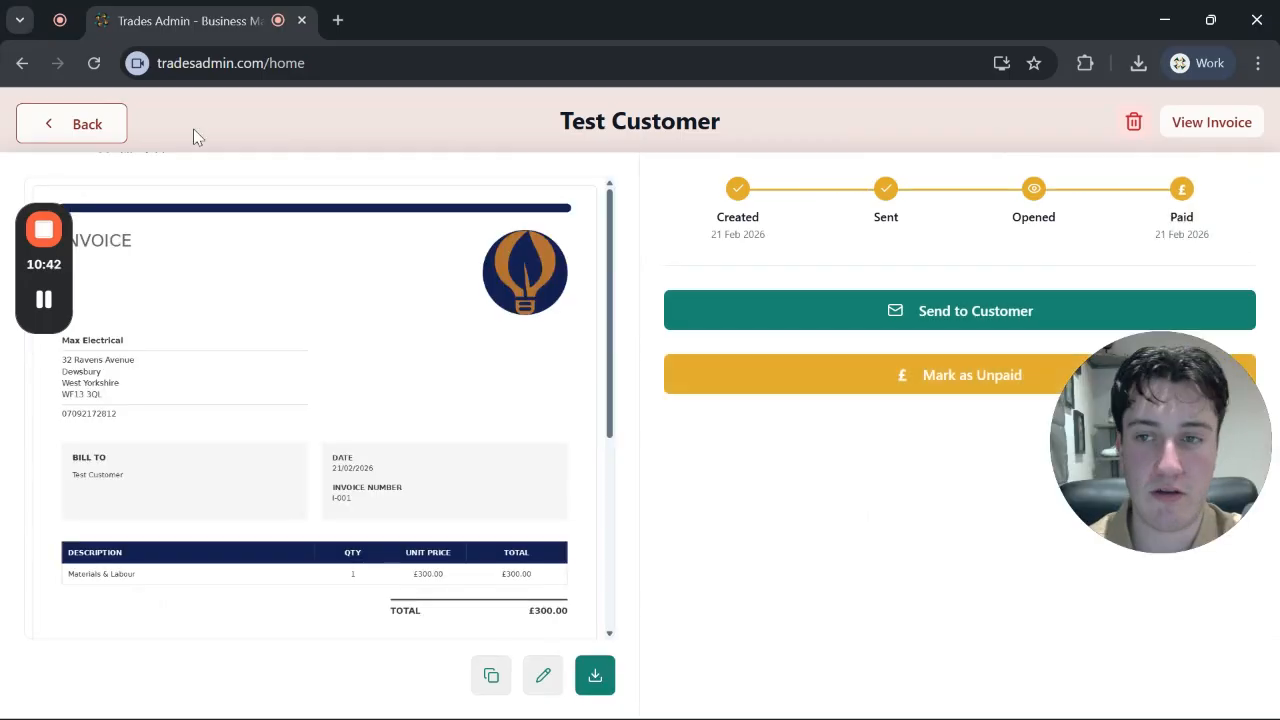
left_click(87, 123)
left_click_drag(1177, 326, 1193, 260)
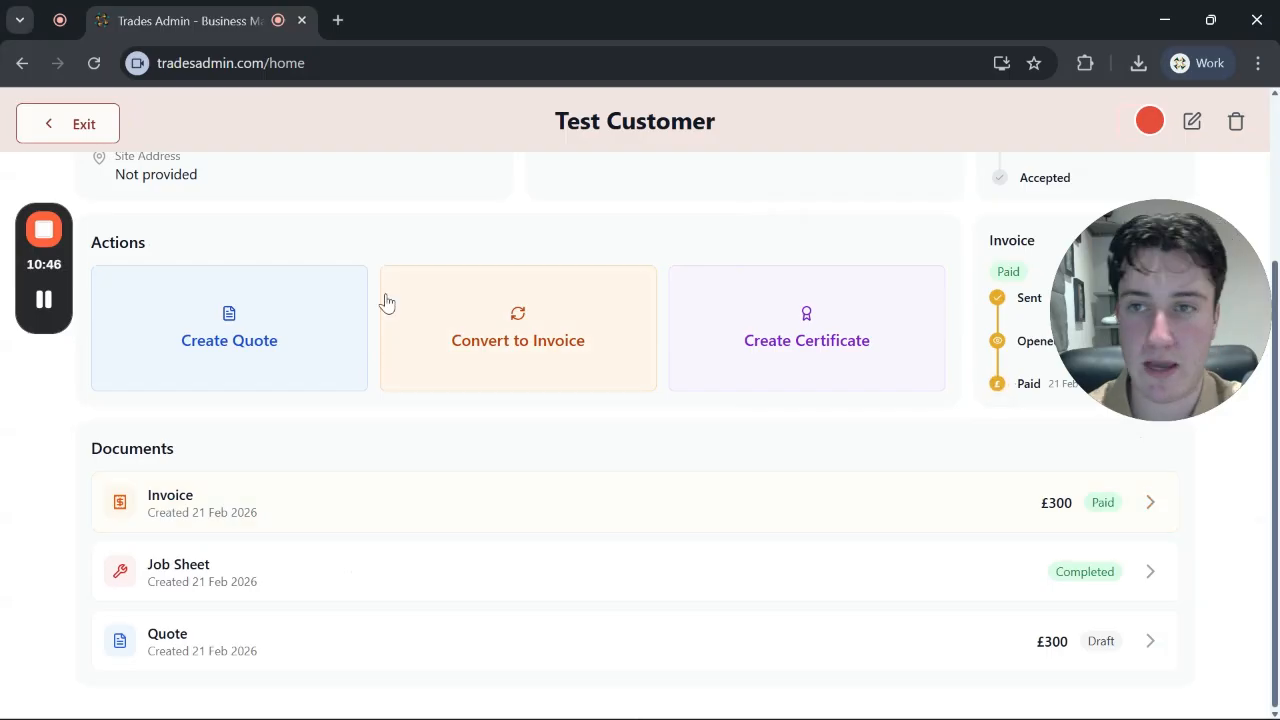
Leave the customer record, view the quotes and invoices lists, and check the invoices with the Last 30 Days filter off and on.
left_click(88, 126)
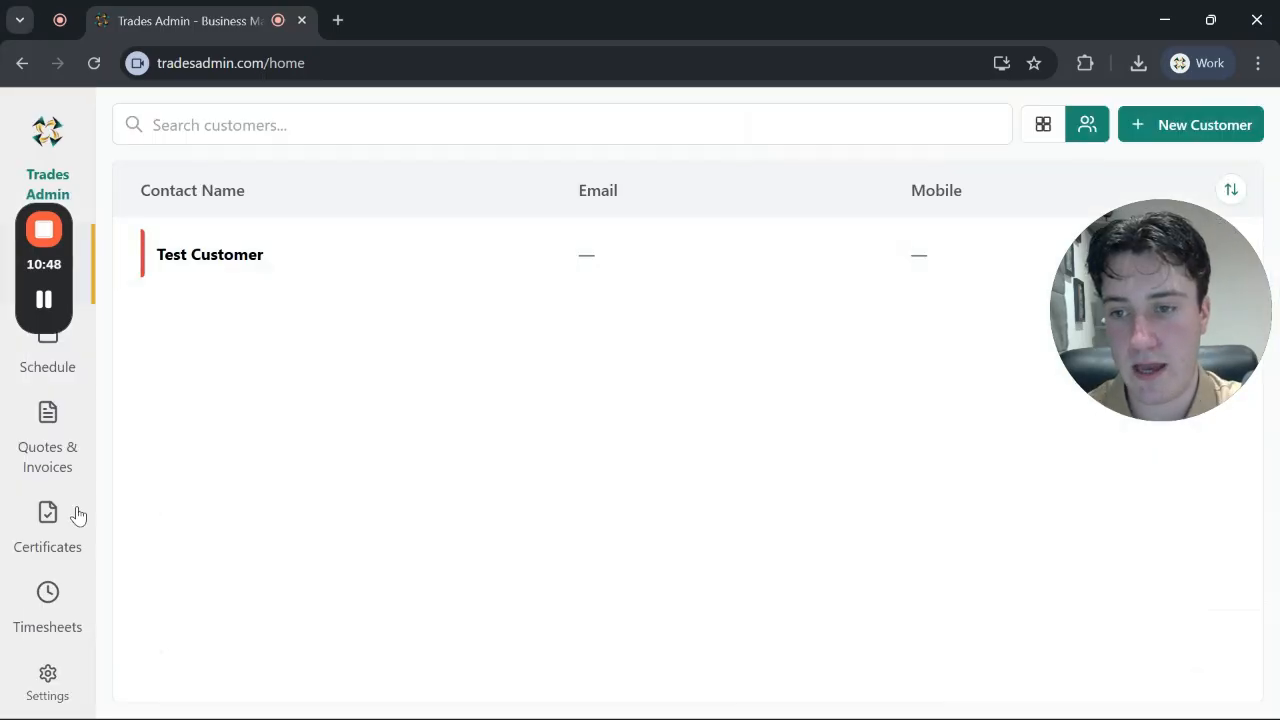
left_click(70, 449)
mouse_move(1172, 271)
left_click_drag(1228, 268, 1230, 455)
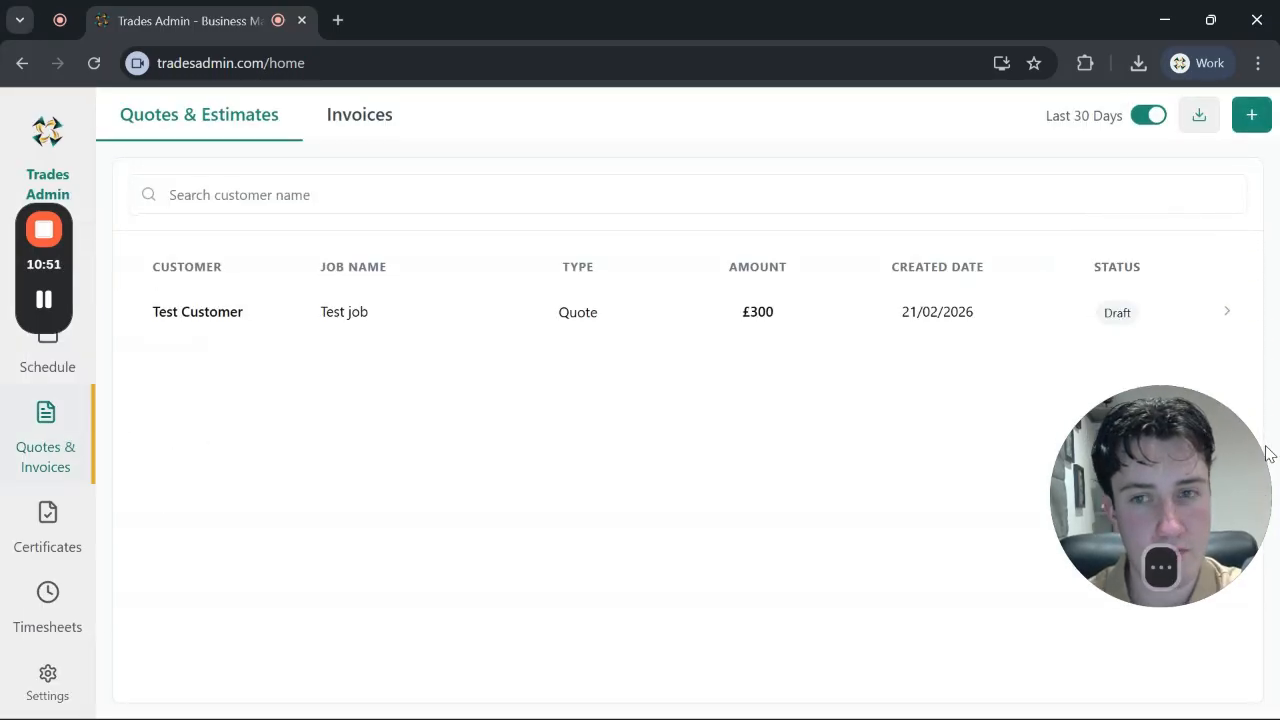
left_click(371, 126)
left_click(1150, 118)
left_click(1150, 118)
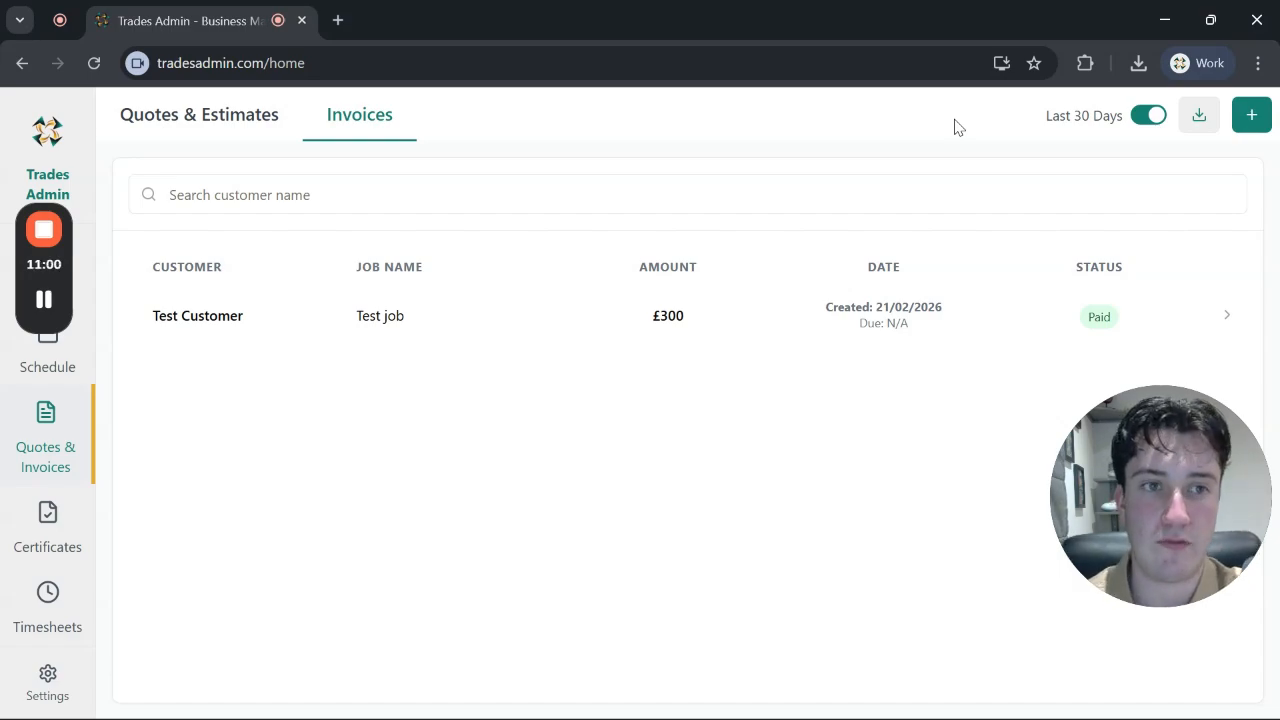
Examine the CSV download options for quotes and estimates, including date range and document selection, and close them without downloading.
left_click(1199, 116)
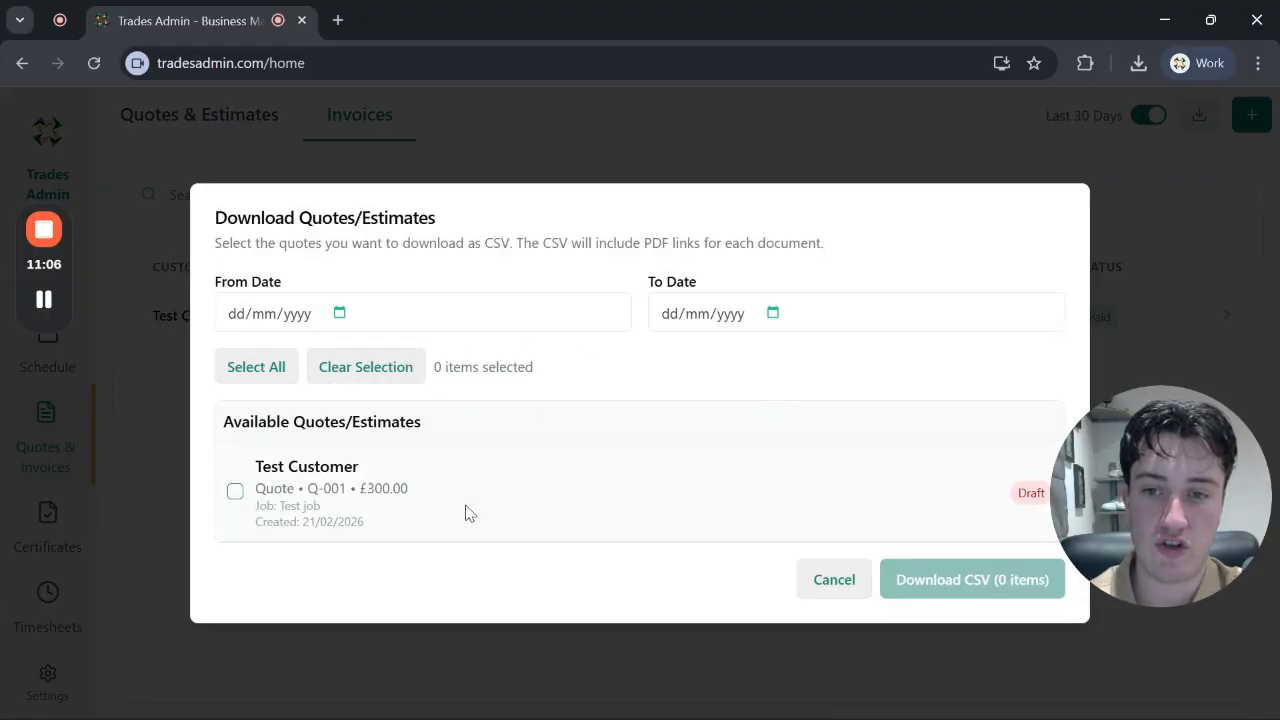
left_click(675, 150)
left_click(243, 141)
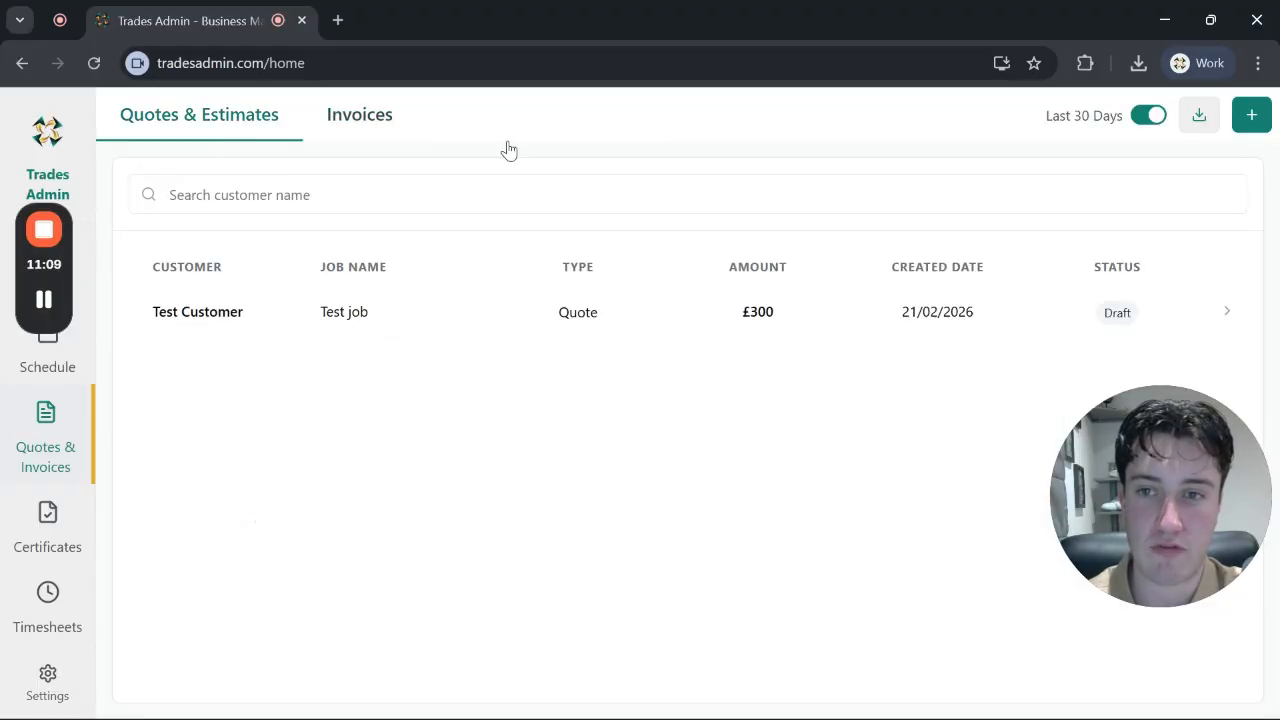
left_click(1201, 117)
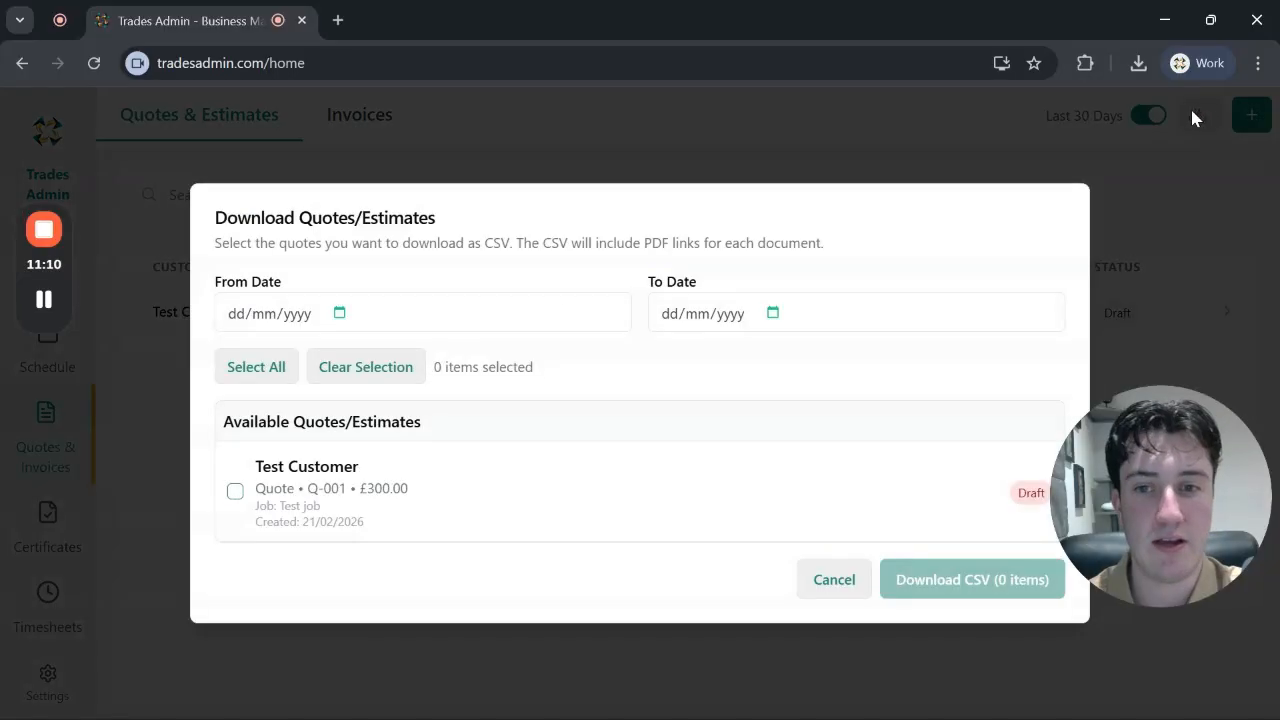
left_click(756, 147)
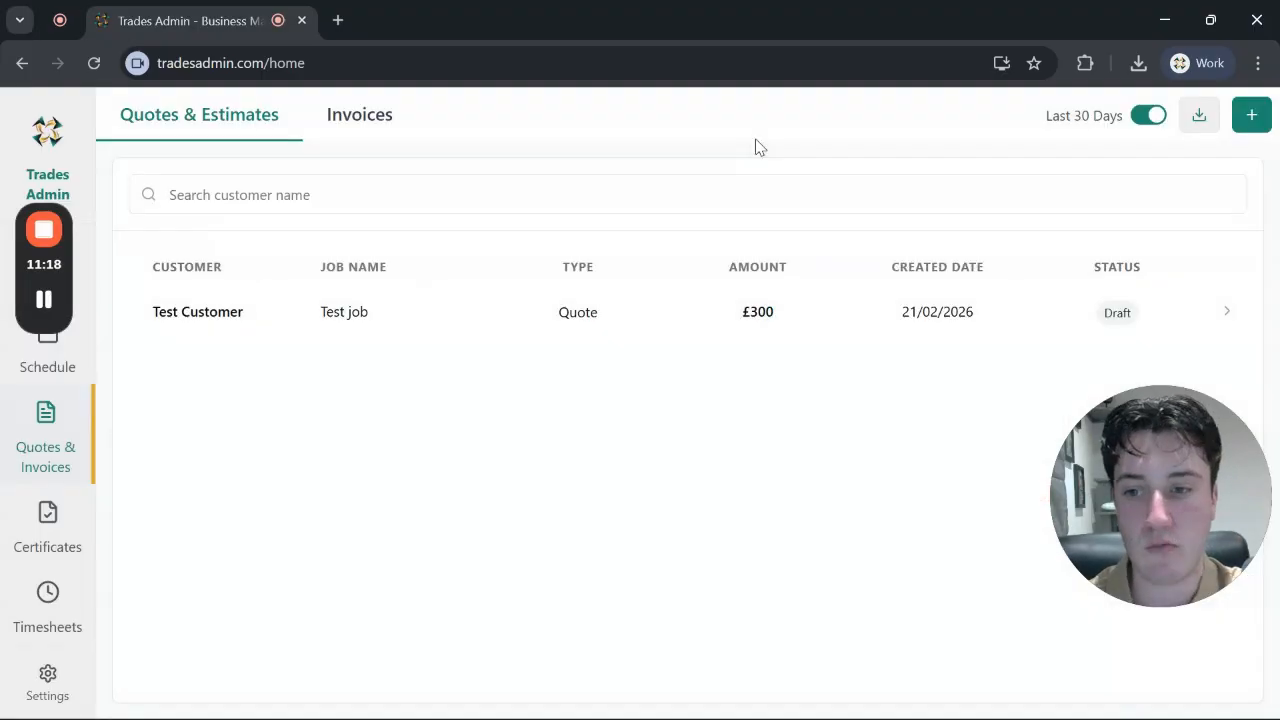